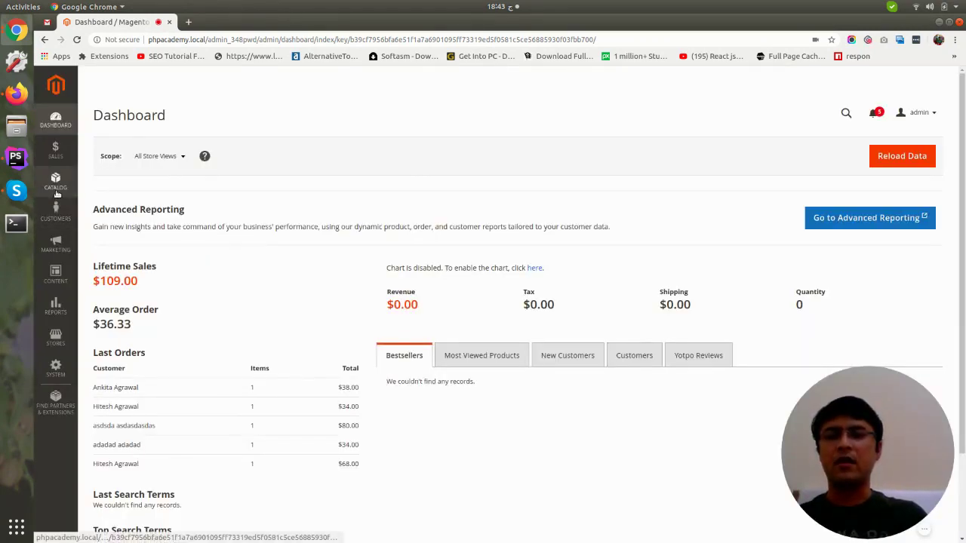
Step: From Catalog > Products, start a new Bundle Product using the Add Product menu
{"action": "left_click", "coordinate": [56, 181]}
{"action": "left_click", "coordinate": [105, 123]}
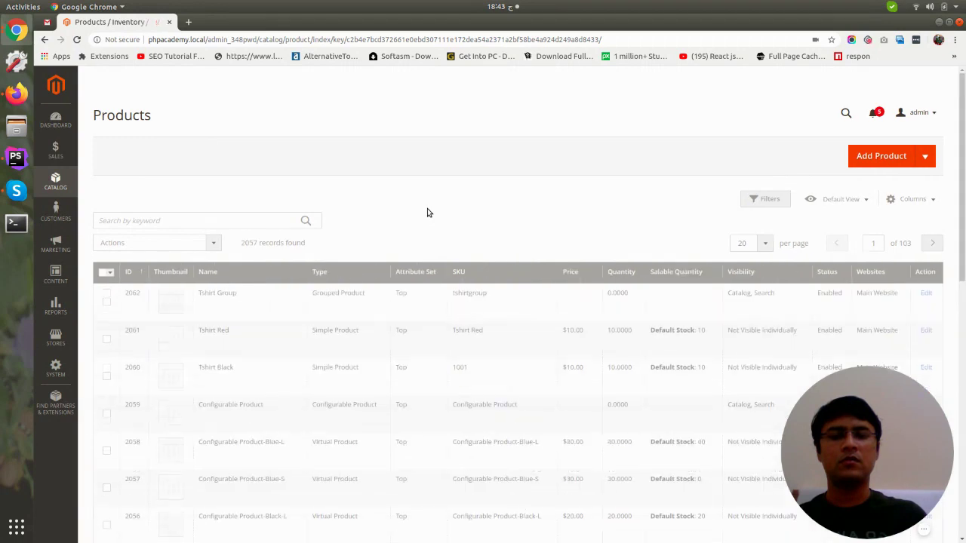
{"action": "left_click", "coordinate": [925, 156]}
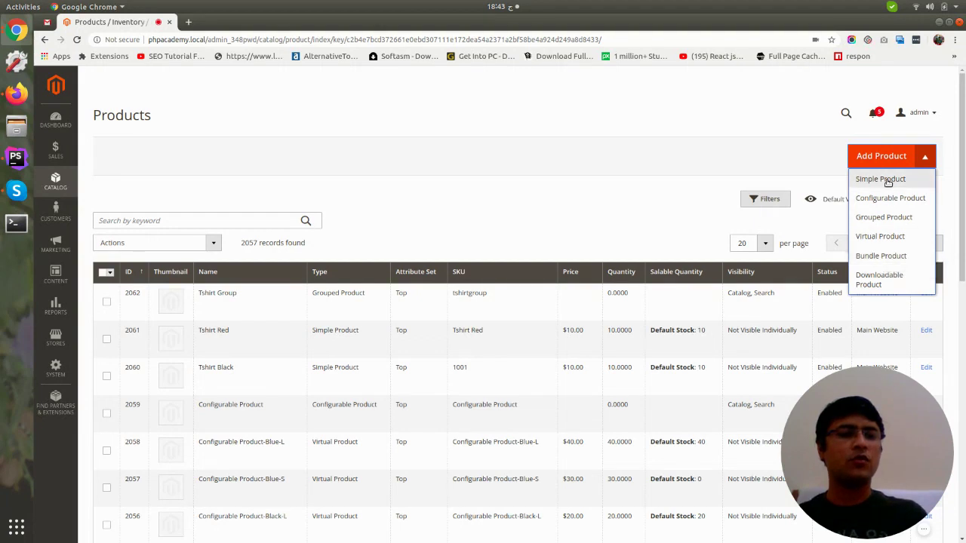
{"action": "left_click", "coordinate": [884, 257]}
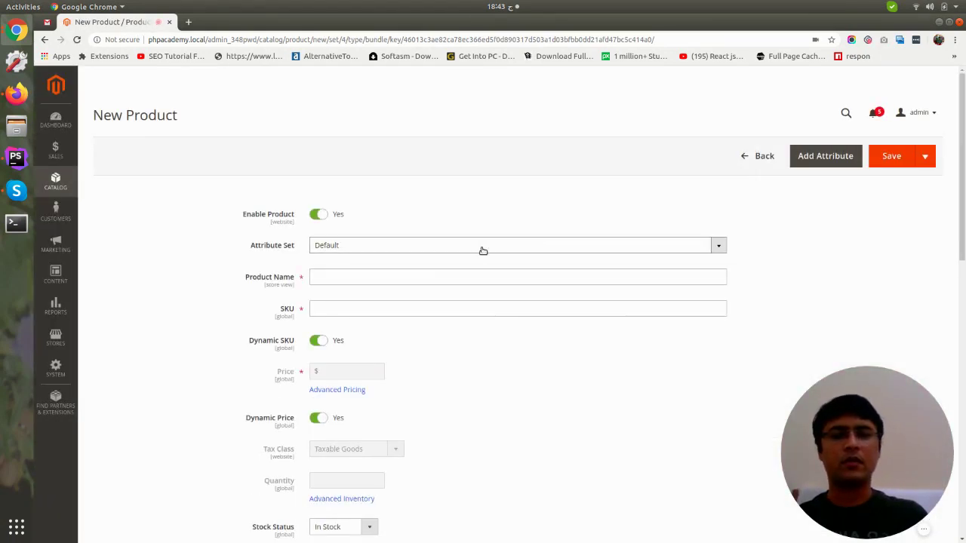
Step: Keep the Default attribute set and name the product 'Bundle Product 1'
{"action": "left_click", "coordinate": [387, 243]}
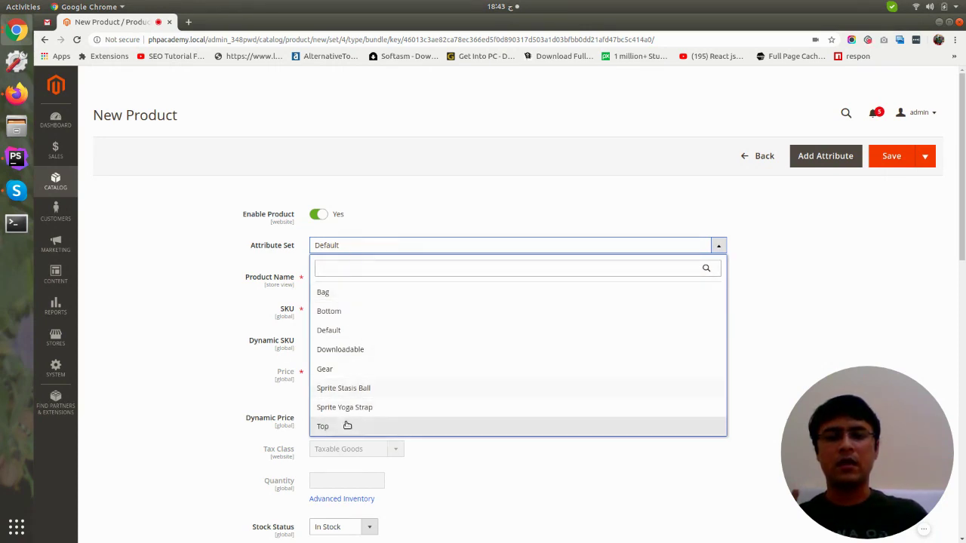
{"action": "left_click", "coordinate": [198, 329]}
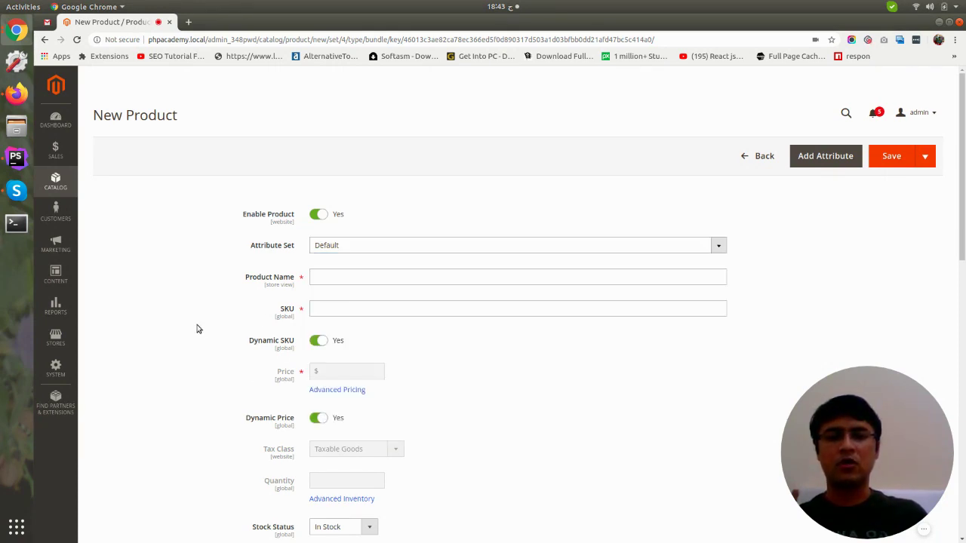
{"action": "left_click", "coordinate": [349, 277]}
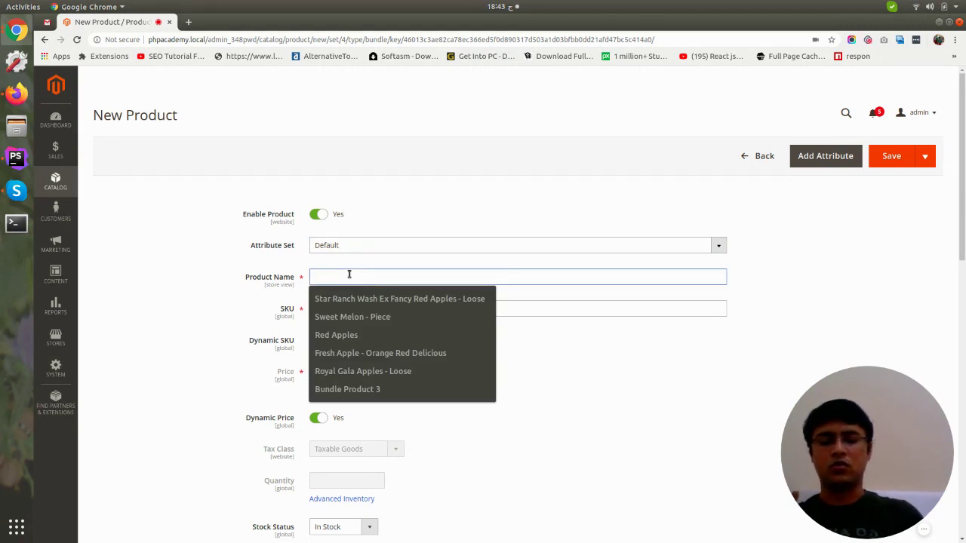
{"action": "type", "text": "Bundle P"}
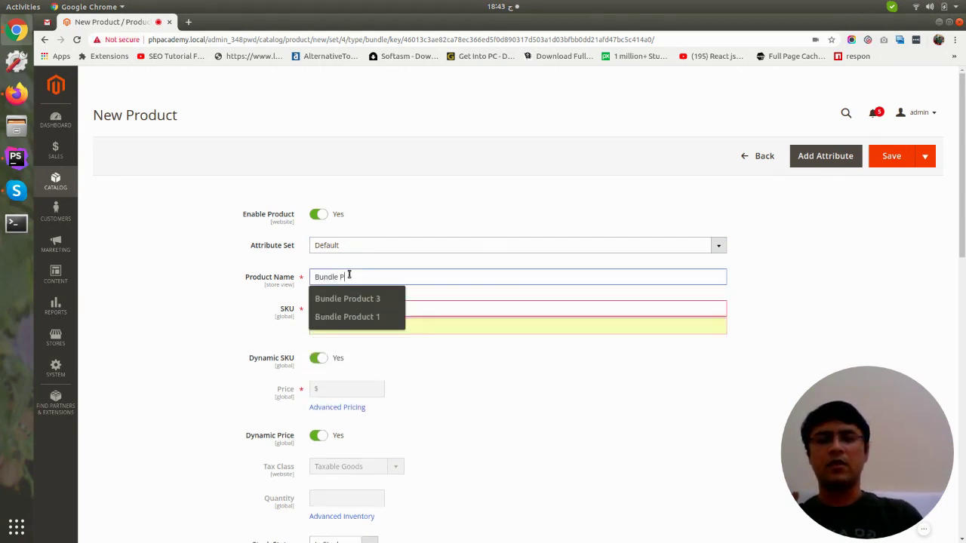
{"action": "type", "text": "roduct 1"}
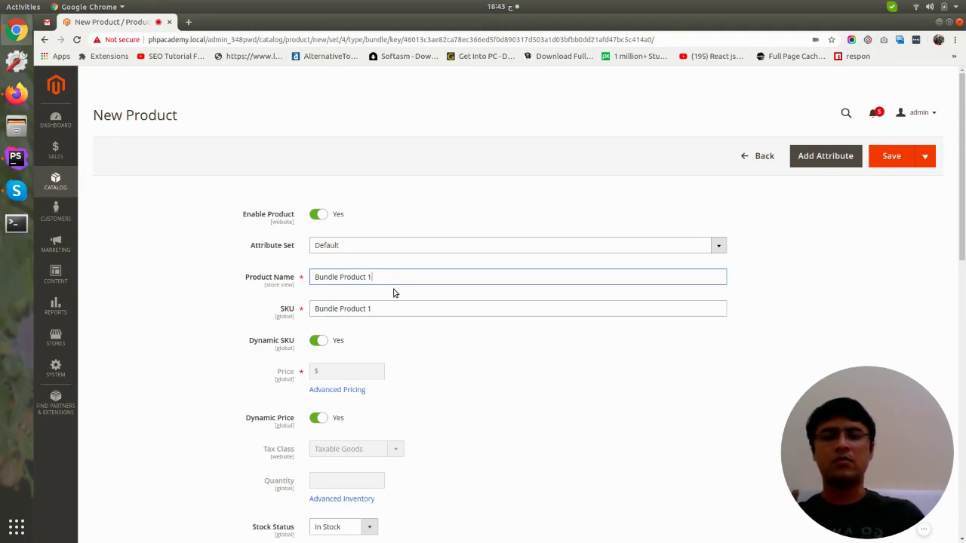
{"action": "left_click_drag", "start_coordinate": [385, 277], "coordinate": [299, 277]}
{"action": "scroll", "coordinate": [281, 280], "scroll_direction": "down", "scroll_amount": 1}
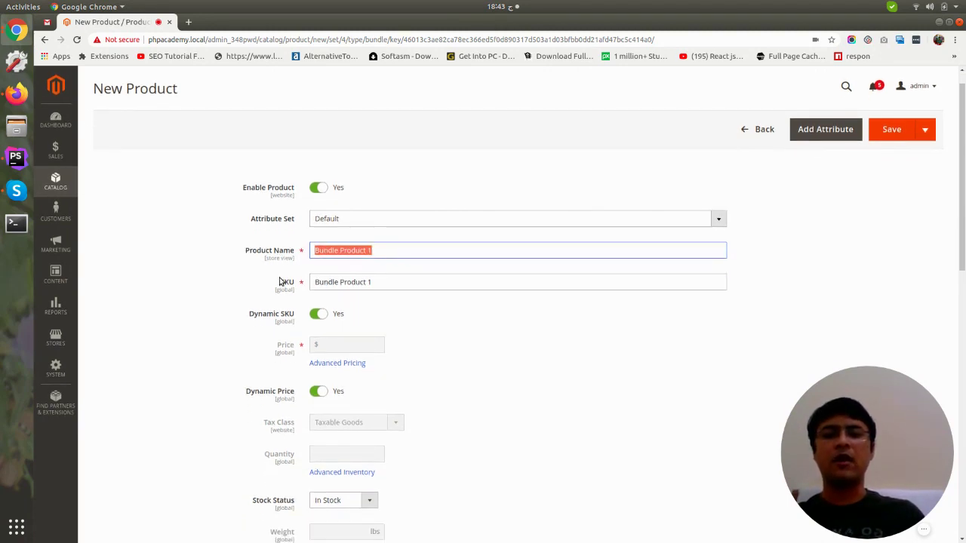
{"action": "left_click", "coordinate": [402, 253]}
{"action": "scroll", "coordinate": [258, 265], "scroll_direction": "down", "scroll_amount": 3}
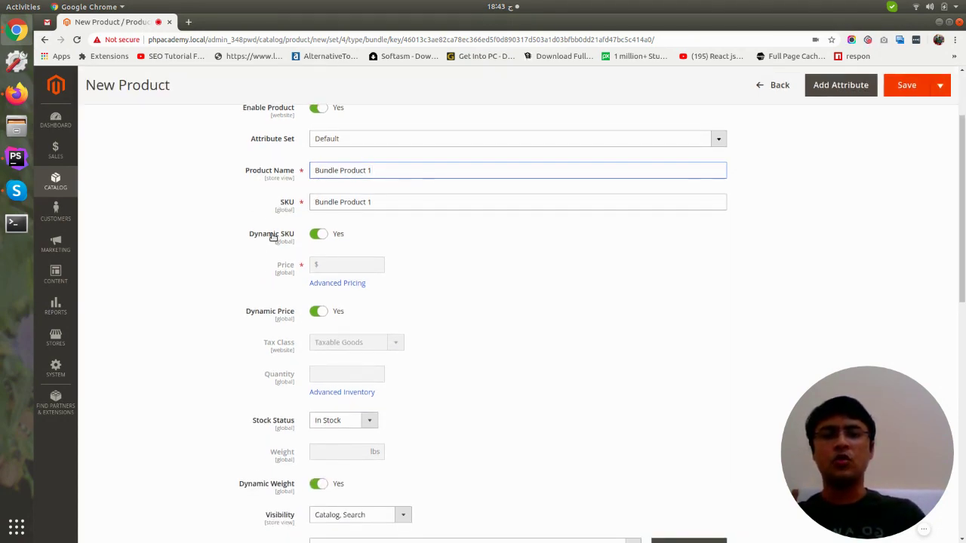
Step: Check the SKU 'Bundle Product 1' by turning Dynamic SKU off and back to Yes
{"action": "left_click", "coordinate": [335, 208]}
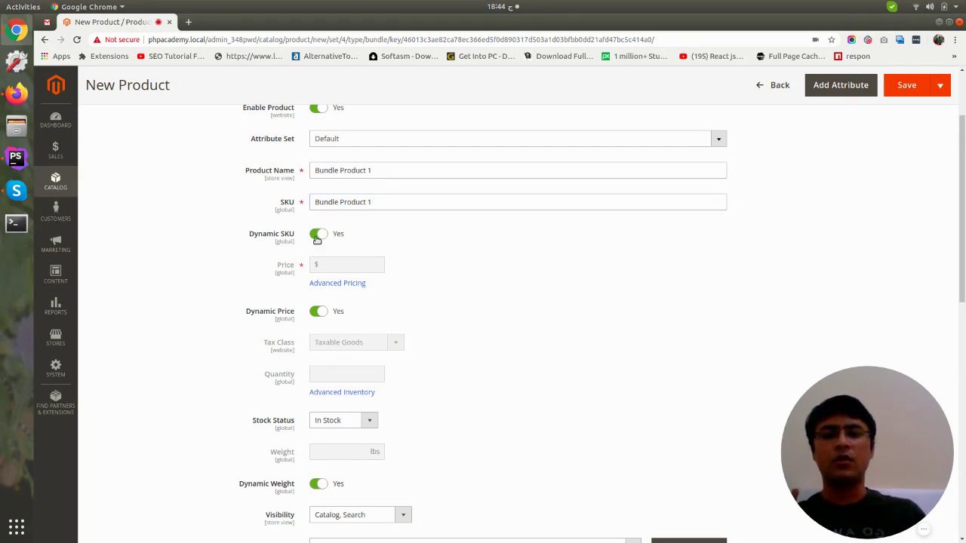
{"action": "left_click", "coordinate": [317, 236]}
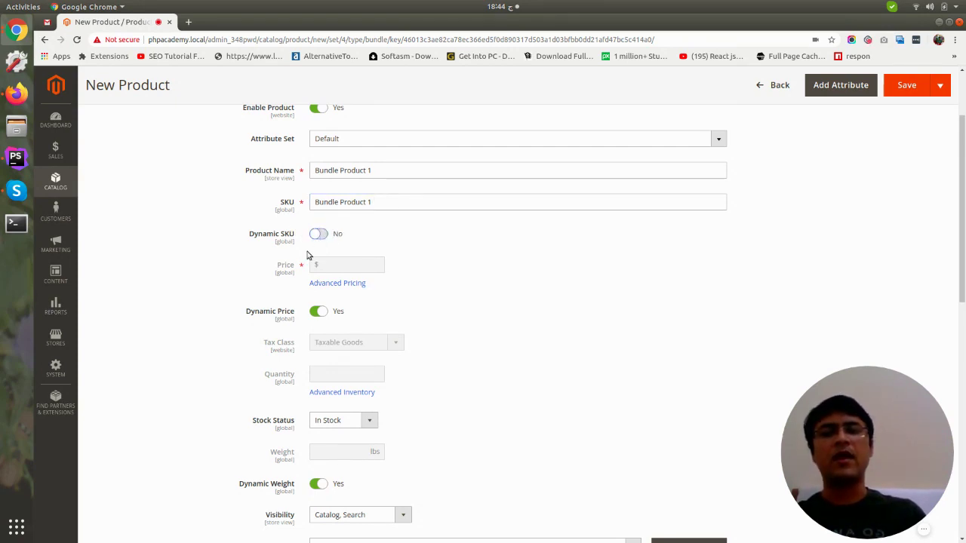
{"action": "left_click_drag", "start_coordinate": [373, 202], "coordinate": [315, 201]}
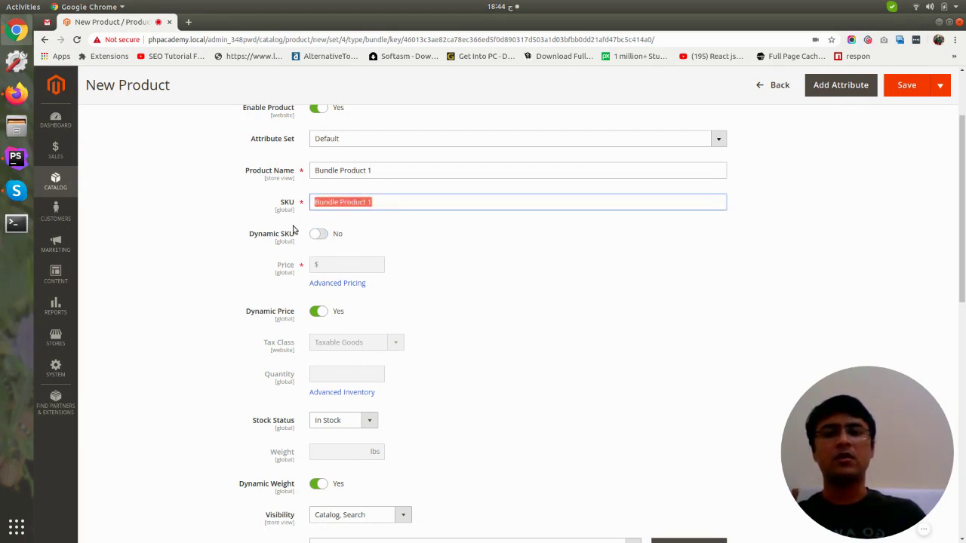
{"action": "left_click", "coordinate": [320, 239]}
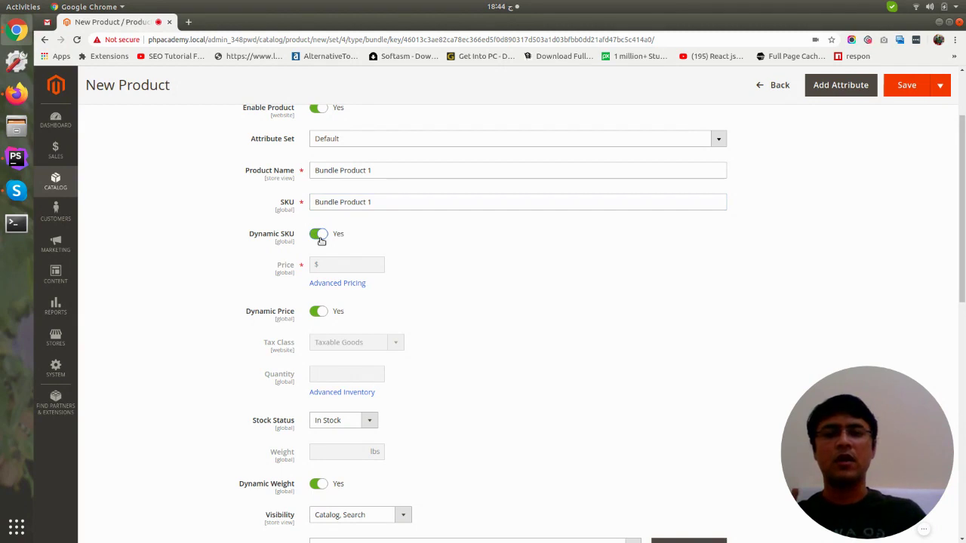
{"action": "scroll", "coordinate": [321, 238], "scroll_direction": "down", "scroll_amount": 2}
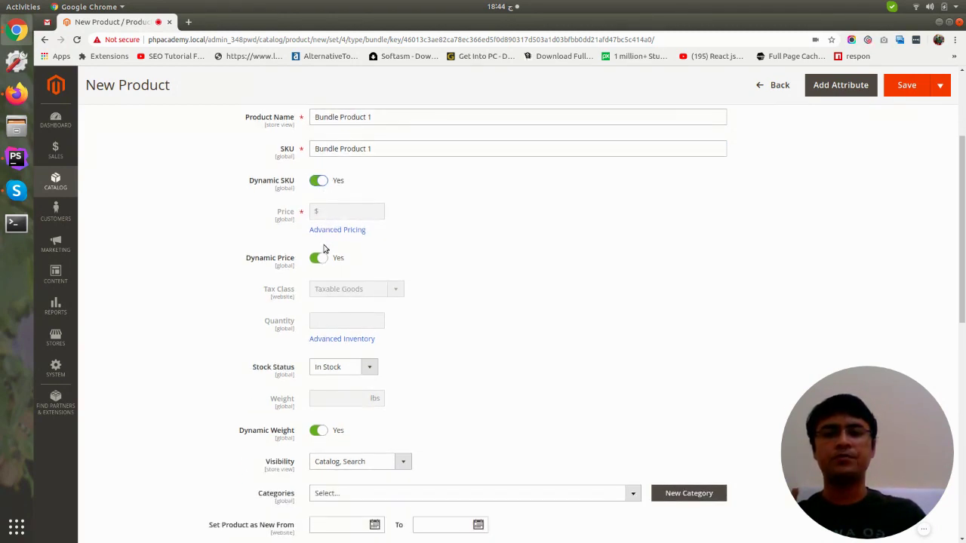
{"action": "scroll", "coordinate": [324, 245], "scroll_direction": "up", "scroll_amount": 1}
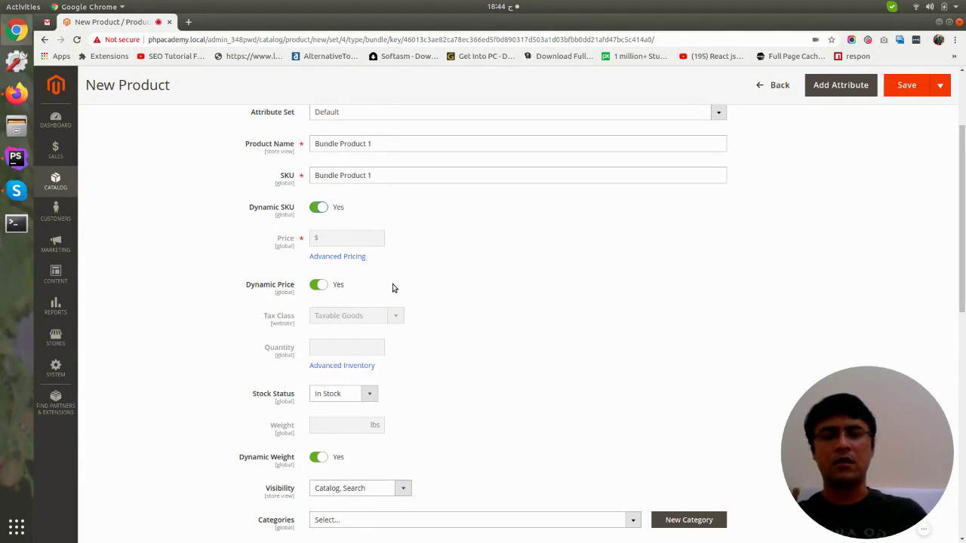
{"action": "scroll", "coordinate": [362, 302], "scroll_direction": "down", "scroll_amount": 2}
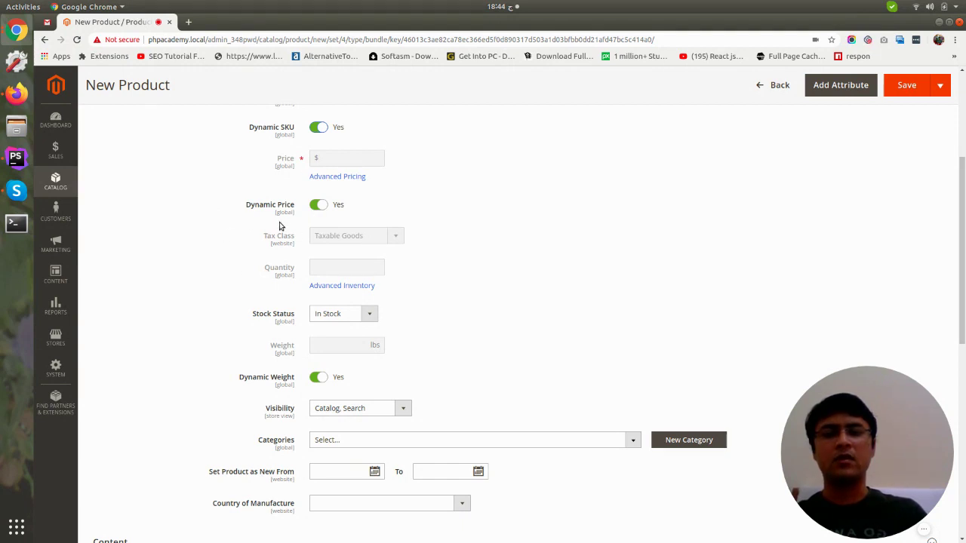
{"action": "scroll", "coordinate": [309, 169], "scroll_direction": "up", "scroll_amount": 1}
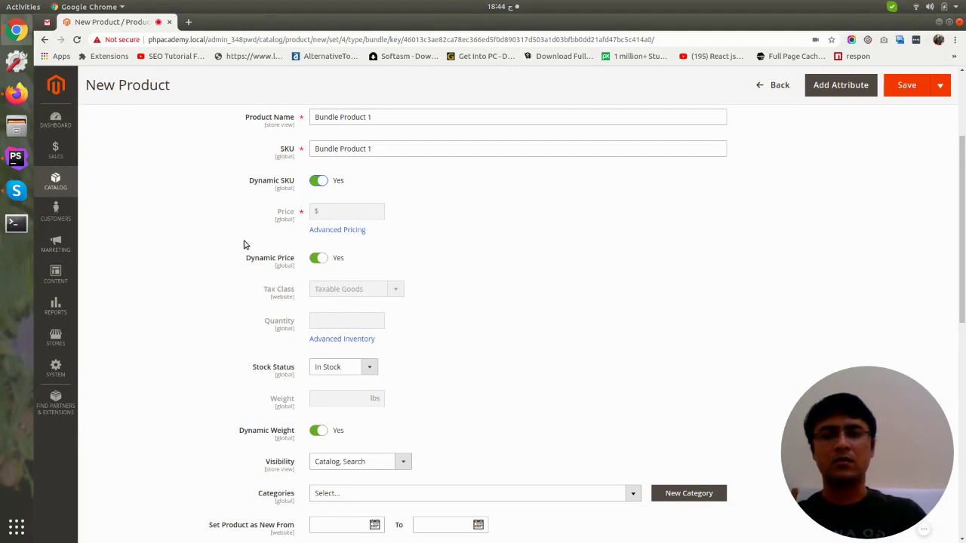
{"action": "scroll", "coordinate": [303, 287], "scroll_direction": "down", "scroll_amount": 1}
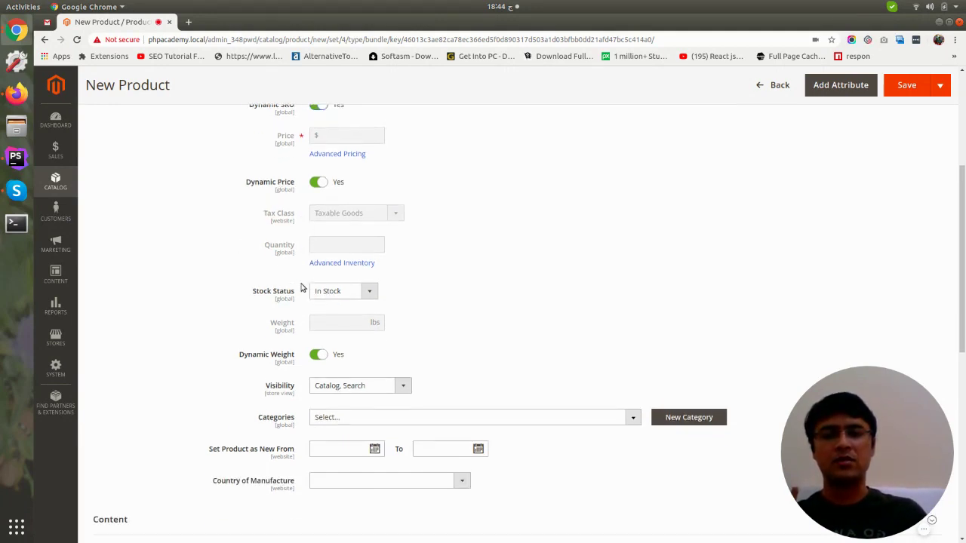
{"action": "scroll", "coordinate": [302, 280], "scroll_direction": "down", "scroll_amount": 3}
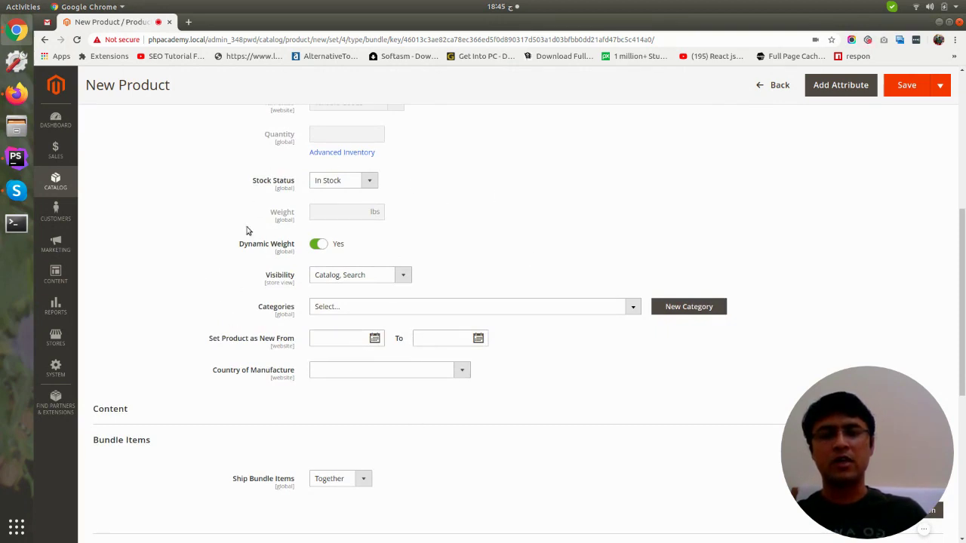
{"action": "scroll", "coordinate": [295, 241], "scroll_direction": "down", "scroll_amount": 3}
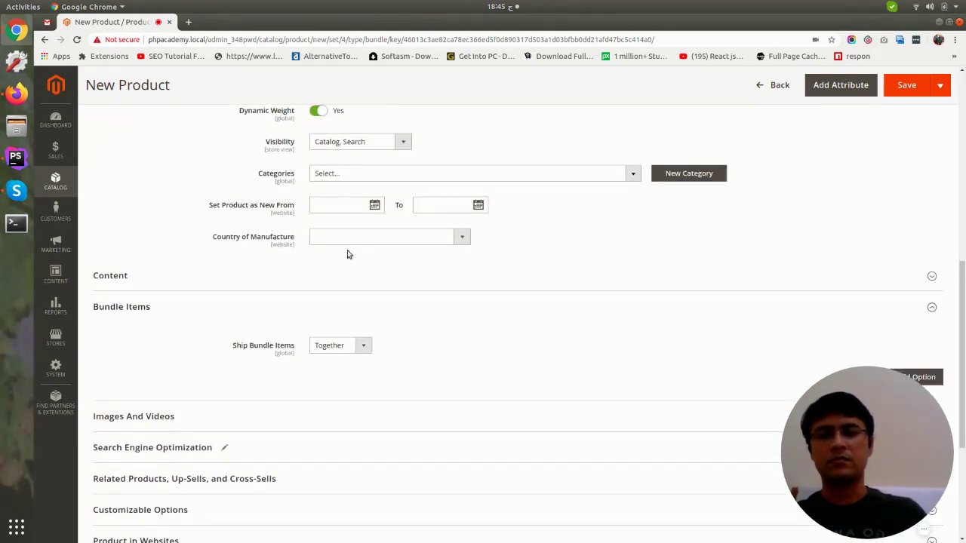
{"action": "scroll", "coordinate": [332, 260], "scroll_direction": "down", "scroll_amount": 3}
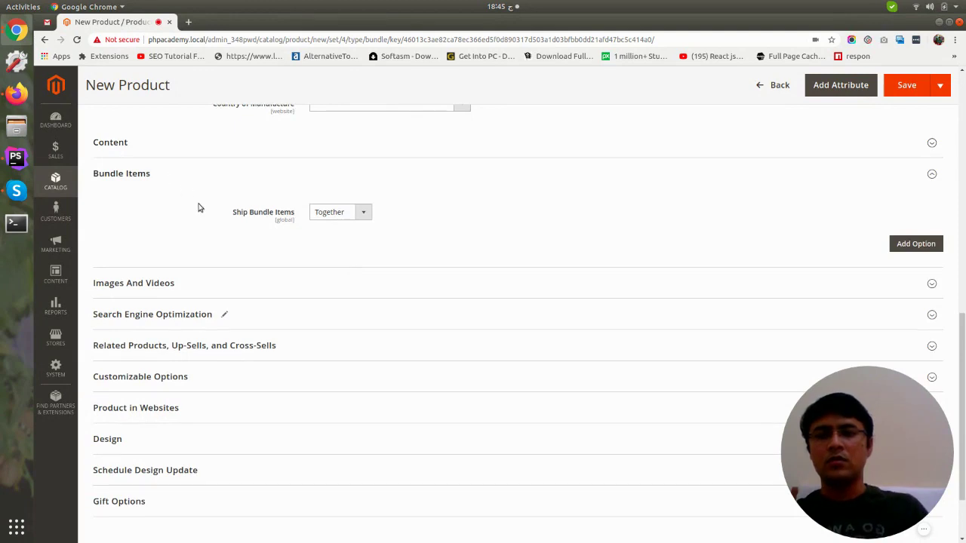
{"action": "scroll", "coordinate": [204, 215], "scroll_direction": "down", "scroll_amount": 1}
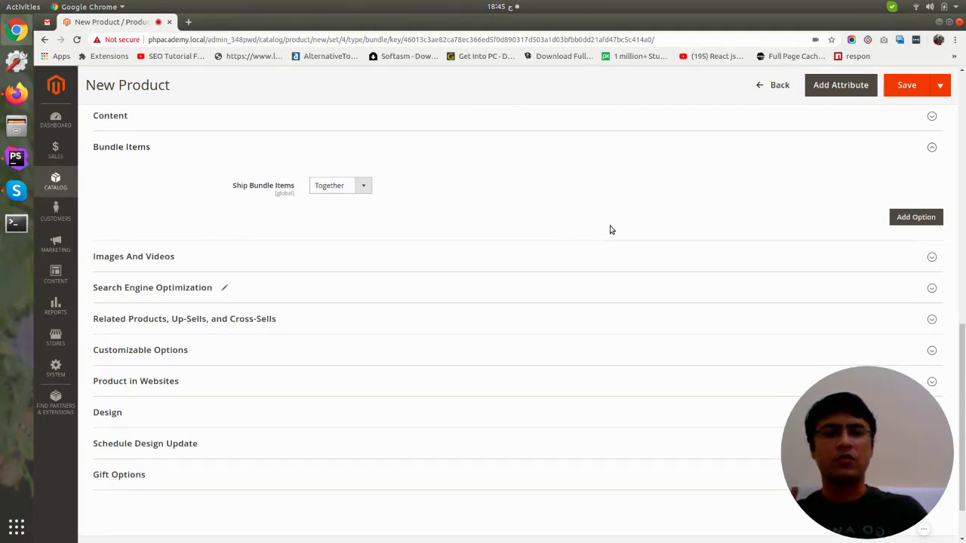
Step: Add a bundle option titled 'First options'
{"action": "left_click", "coordinate": [910, 220]}
{"action": "scroll", "coordinate": [201, 215], "scroll_direction": "down", "scroll_amount": 3}
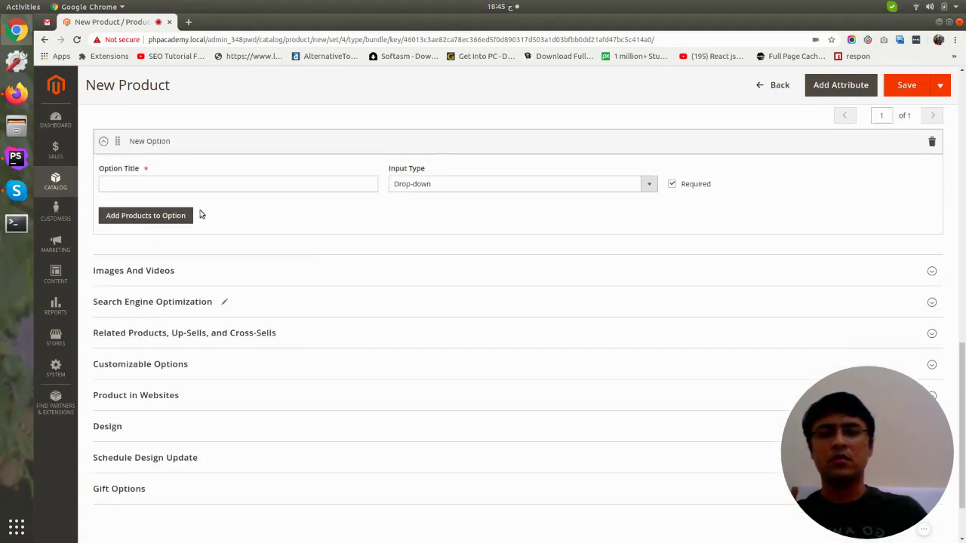
{"action": "left_click", "coordinate": [204, 188]}
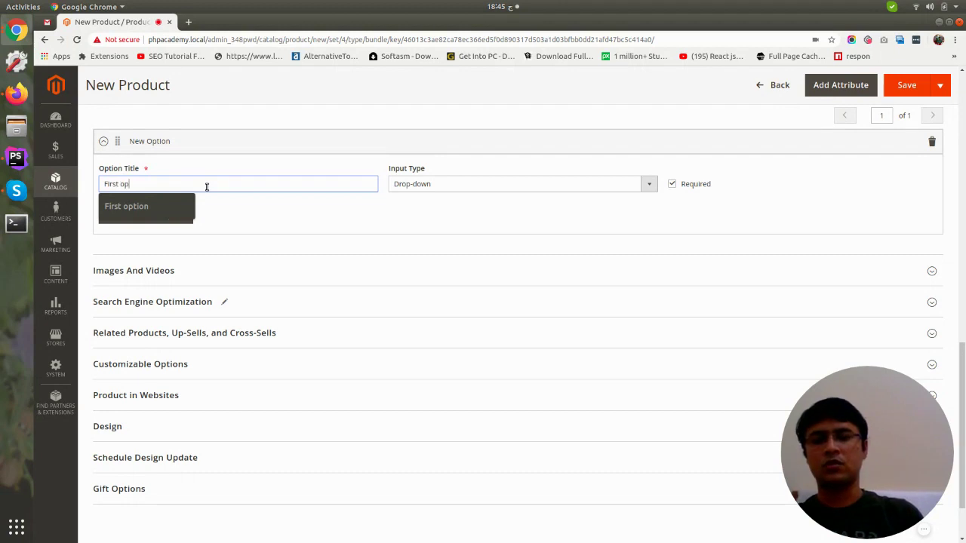
{"action": "type", "text": "First options"}
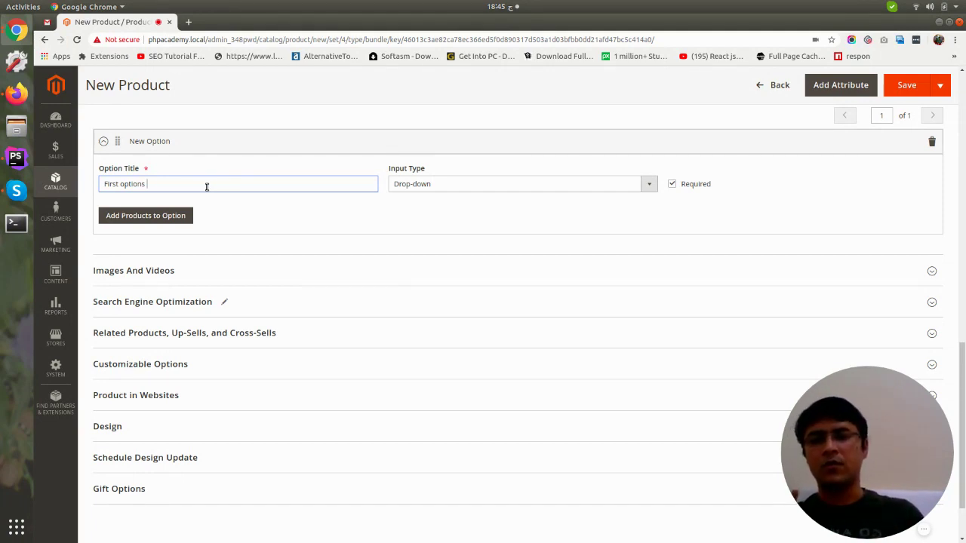
Step: Set First options to Radio Buttons and mark it Required
{"action": "left_click", "coordinate": [425, 192]}
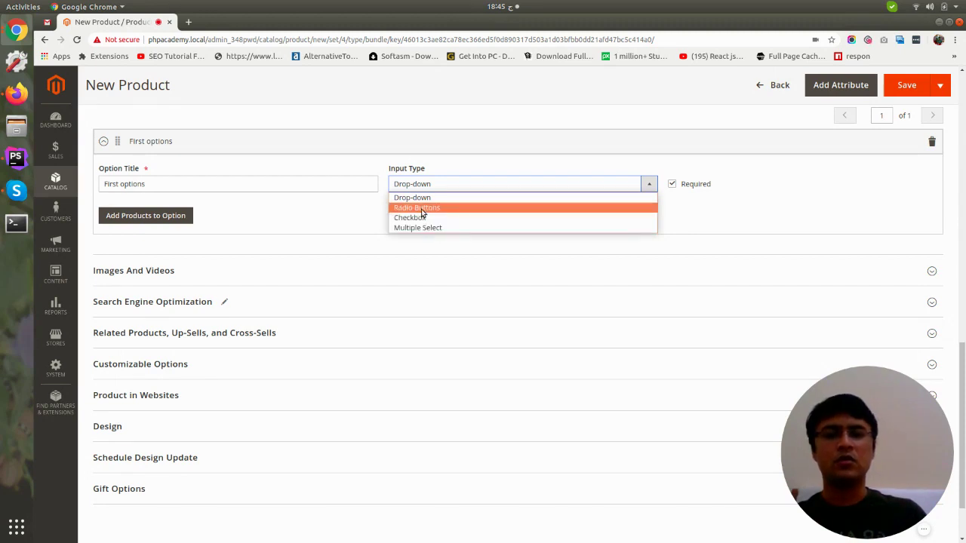
{"action": "left_click", "coordinate": [420, 210]}
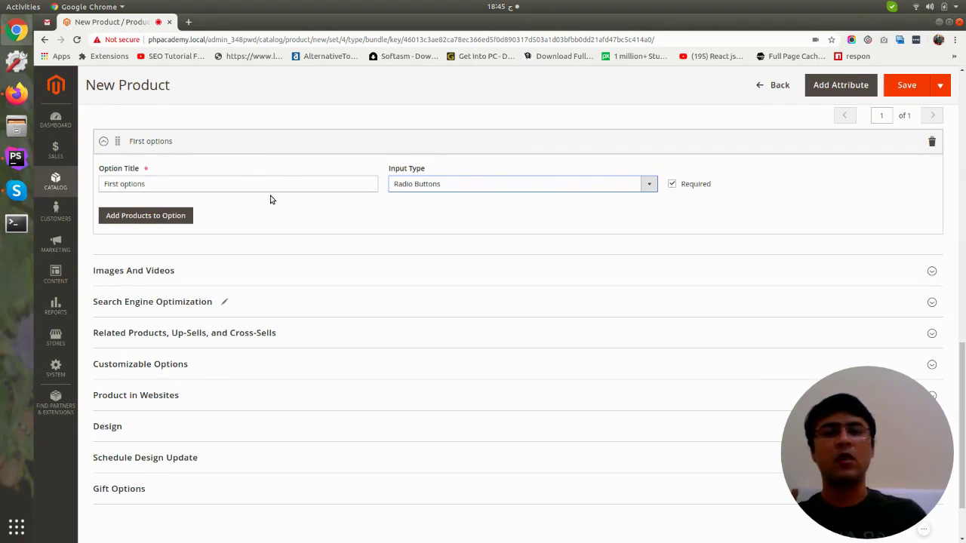
{"action": "left_click", "coordinate": [673, 184]}
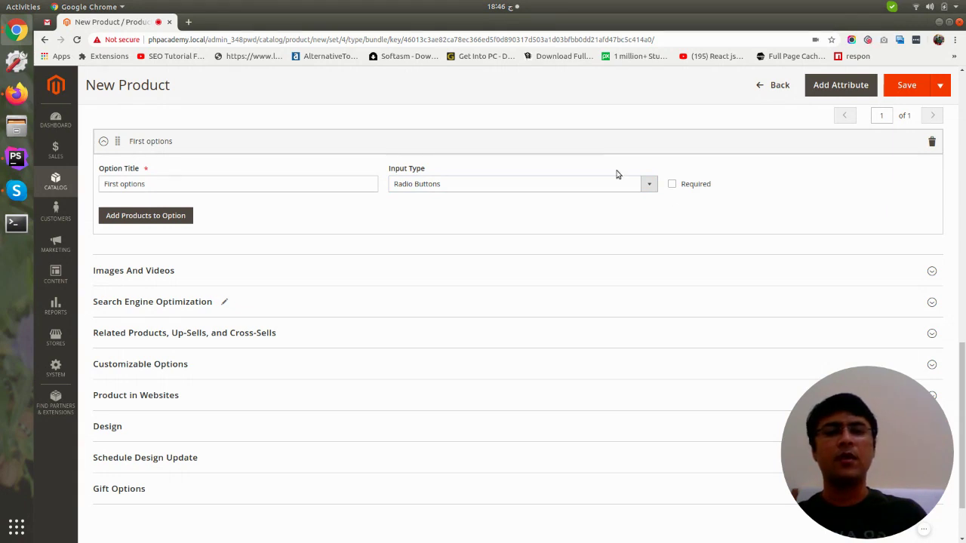
{"action": "left_click", "coordinate": [672, 185]}
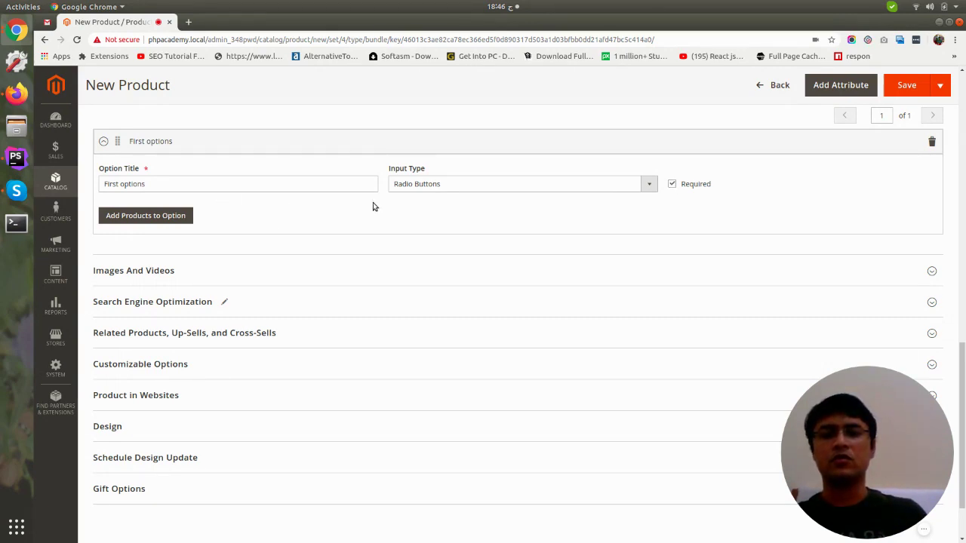
{"action": "scroll", "coordinate": [373, 205], "scroll_direction": "down", "scroll_amount": 1}
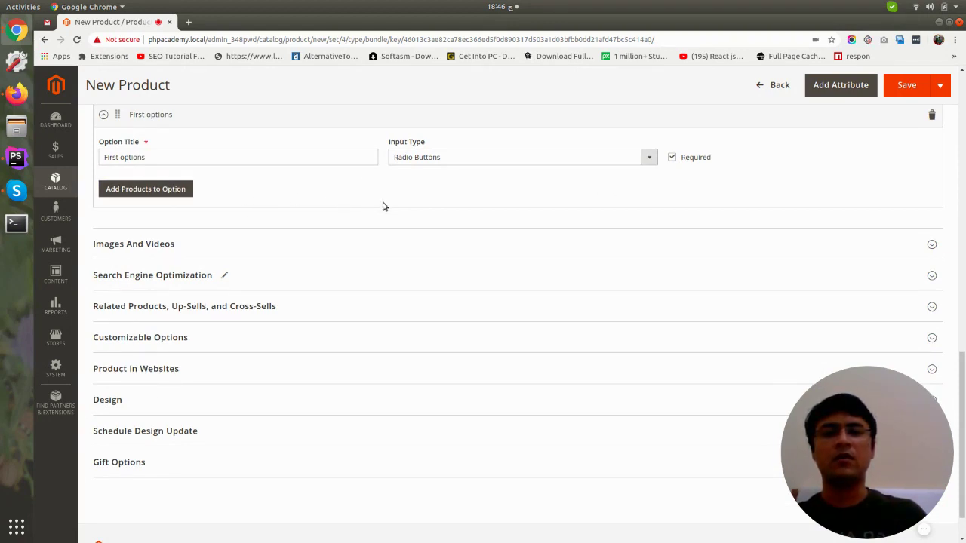
Step: Add Strive Shoulder Pack, Crown Summit Backpack and Wayfarer Messenger Bag to First options
{"action": "left_click", "coordinate": [152, 194]}
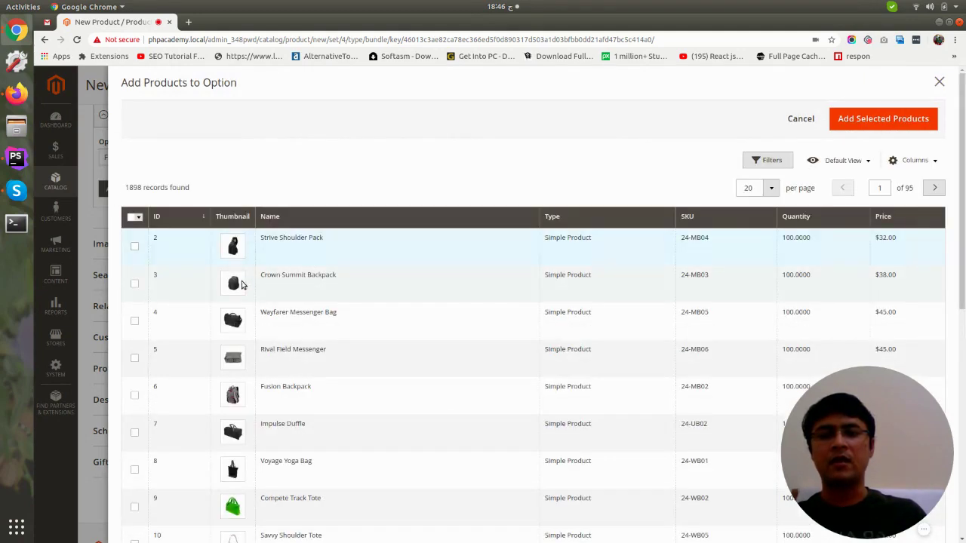
{"action": "scroll", "coordinate": [166, 277], "scroll_direction": "down", "scroll_amount": 2}
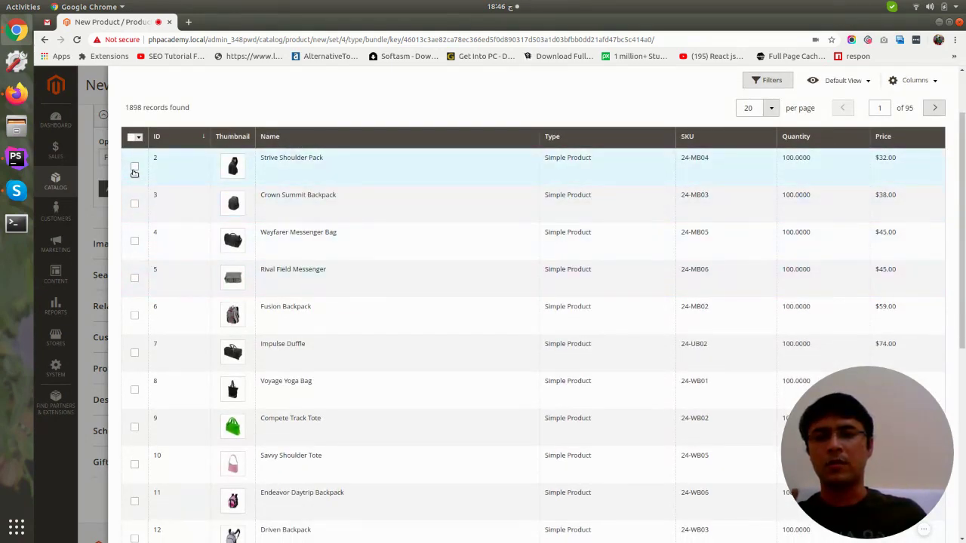
{"action": "left_click", "coordinate": [133, 169]}
{"action": "left_click", "coordinate": [136, 206]}
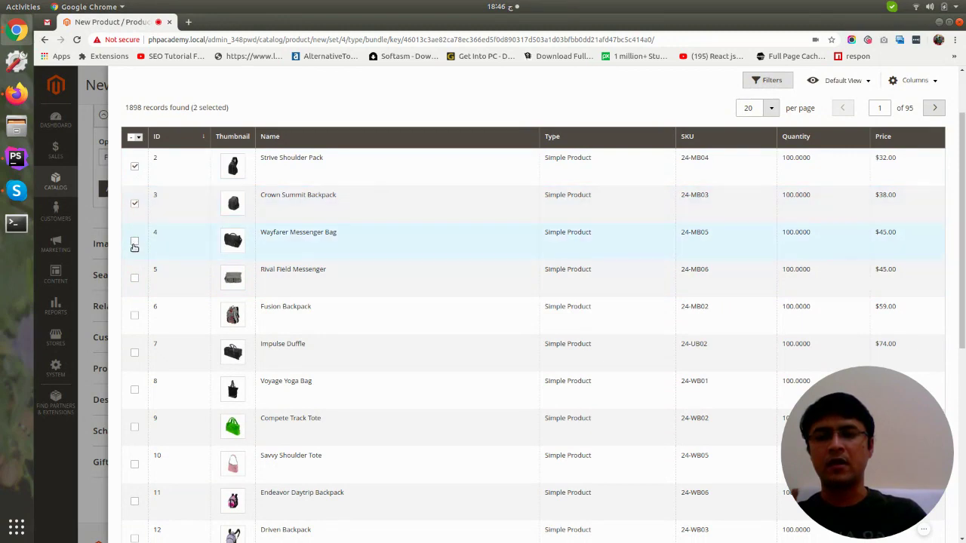
{"action": "scroll", "coordinate": [780, 173], "scroll_direction": "up", "scroll_amount": 2}
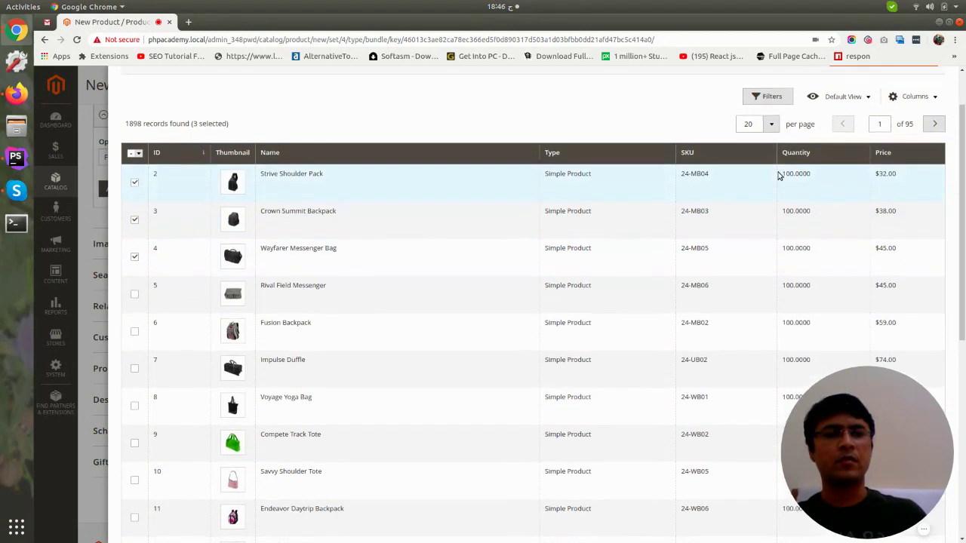
{"action": "left_click", "coordinate": [883, 119]}
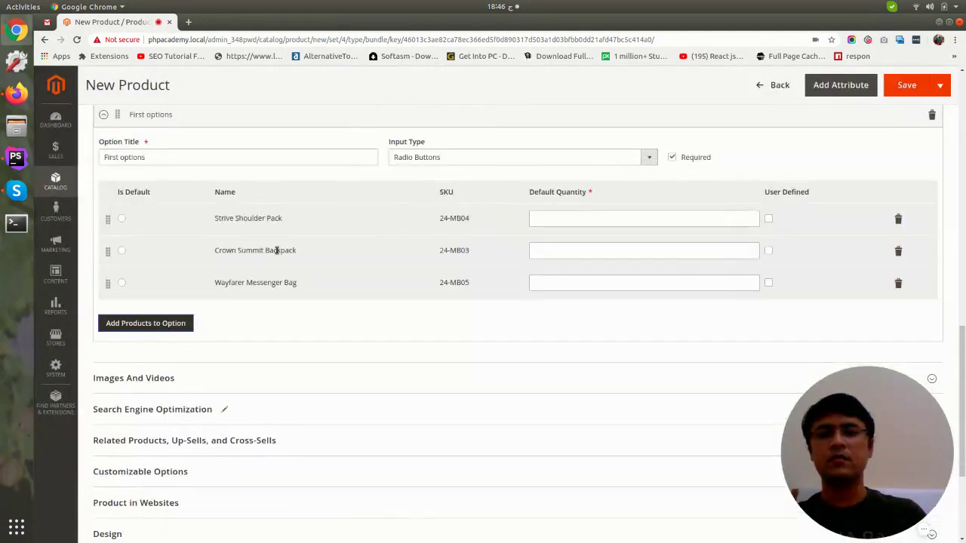
{"action": "scroll", "coordinate": [276, 252], "scroll_direction": "down", "scroll_amount": 1}
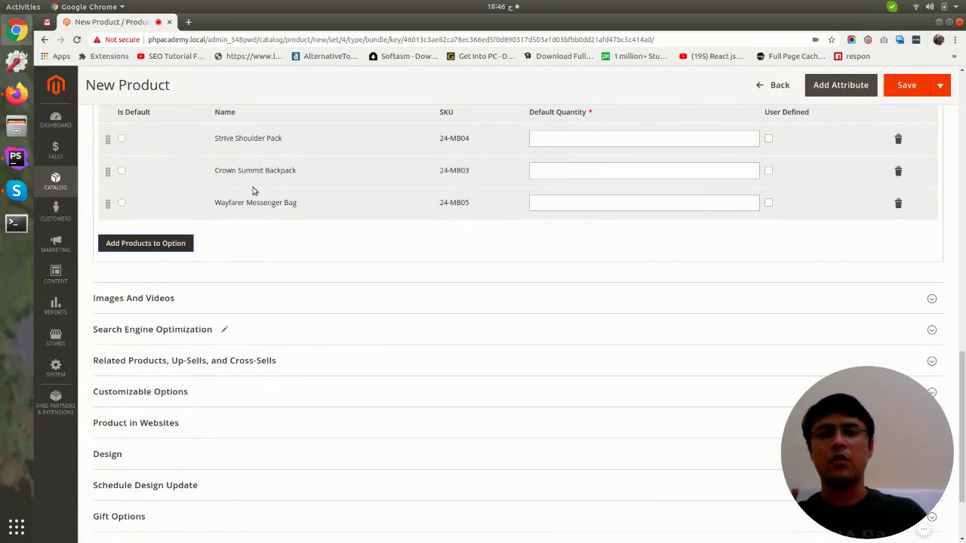
{"action": "scroll", "coordinate": [228, 190], "scroll_direction": "up", "scroll_amount": 1}
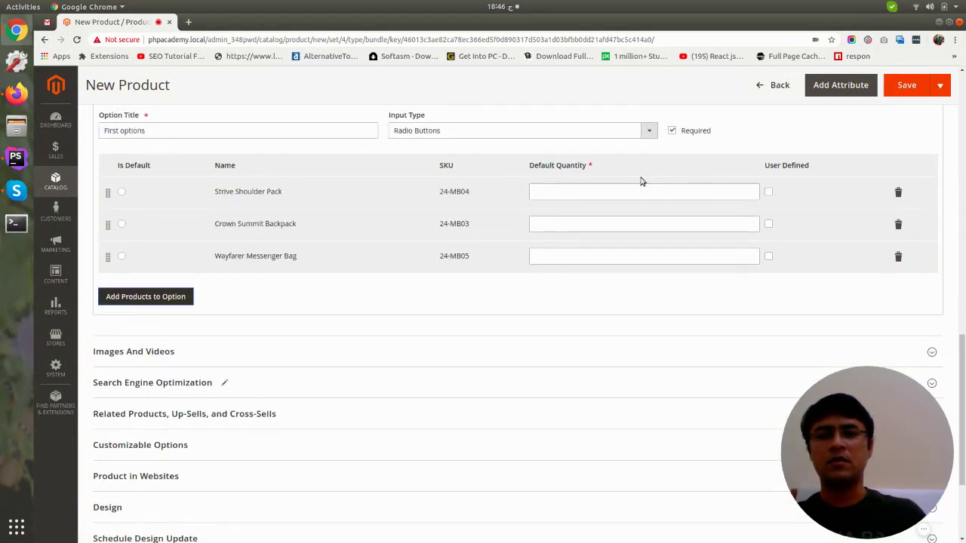
{"action": "scroll", "coordinate": [902, 132], "scroll_direction": "up", "scroll_amount": 1}
{"action": "scroll", "coordinate": [914, 144], "scroll_direction": "up", "scroll_amount": 1}
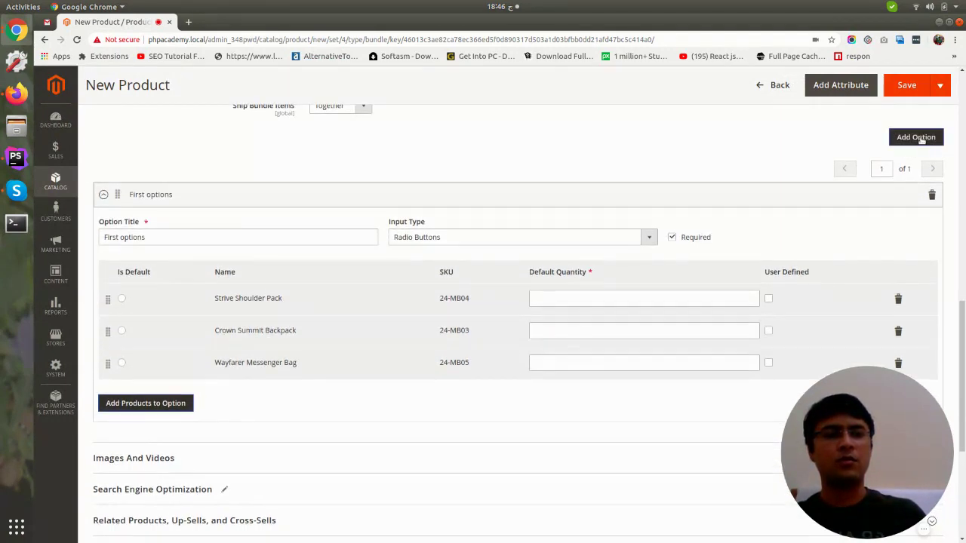
Step: Add a second option titled 'Options 2', left as Drop-down and not required
{"action": "left_click", "coordinate": [915, 137]}
{"action": "scroll", "coordinate": [254, 295], "scroll_direction": "down", "scroll_amount": 4}
{"action": "left_click", "coordinate": [179, 215]}
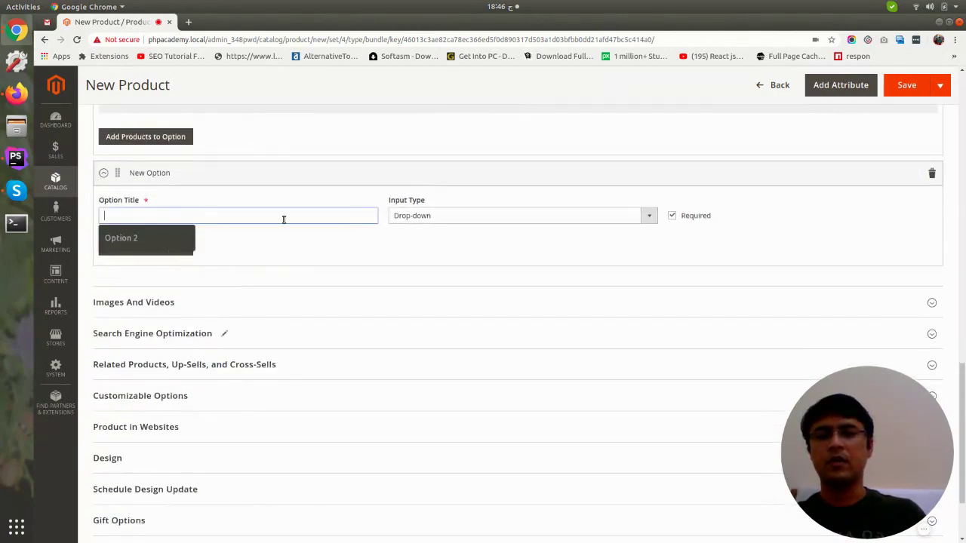
{"action": "scroll", "coordinate": [294, 223], "scroll_direction": "up", "scroll_amount": 2}
{"action": "scroll", "coordinate": [301, 224], "scroll_direction": "up", "scroll_amount": 1}
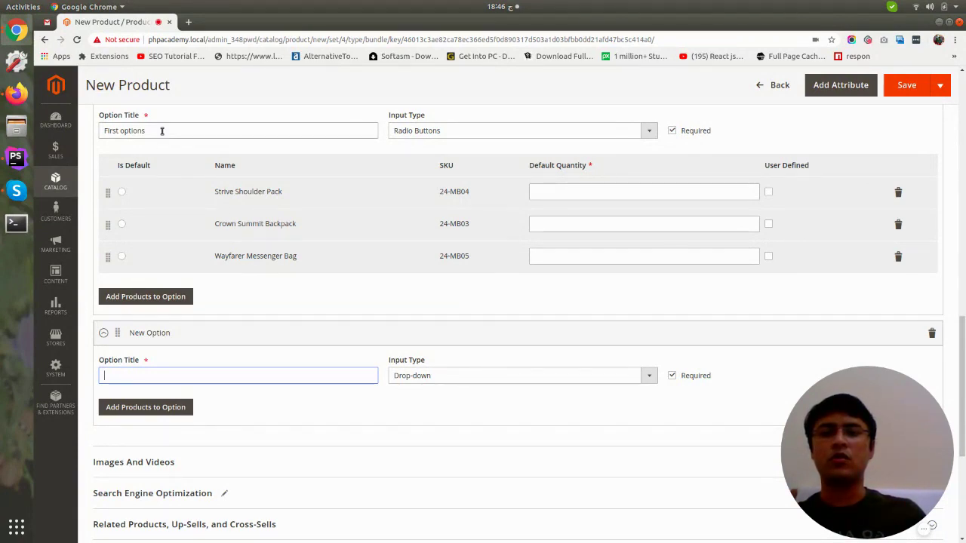
{"action": "left_click_drag", "start_coordinate": [160, 129], "coordinate": [118, 125]}
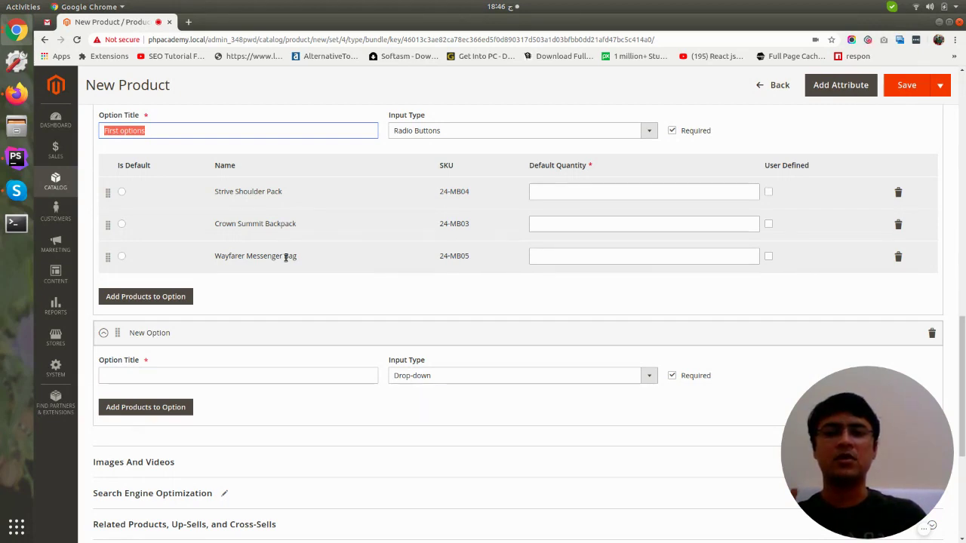
{"action": "scroll", "coordinate": [285, 258], "scroll_direction": "down", "scroll_amount": 3}
{"action": "left_click", "coordinate": [195, 243]}
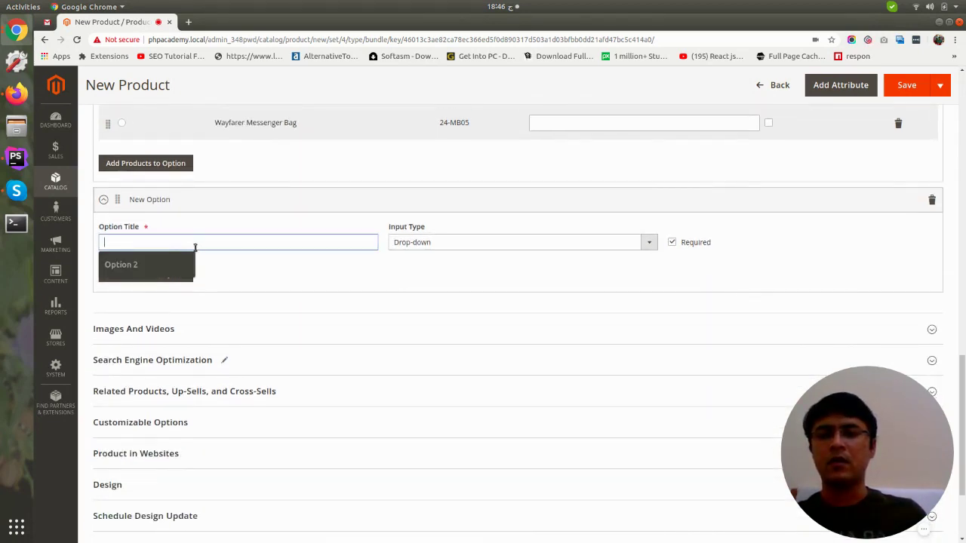
{"action": "type", "text": "Options 2"}
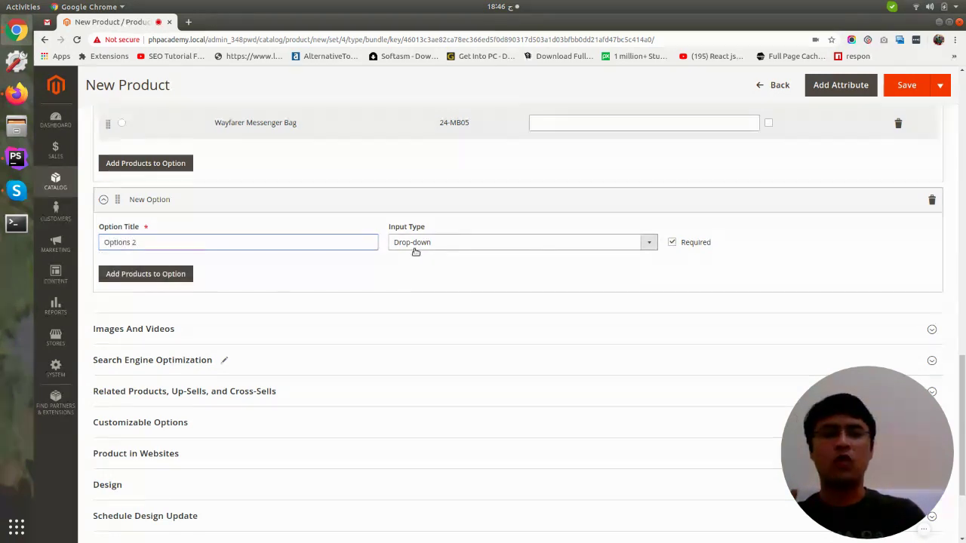
{"action": "left_click", "coordinate": [672, 242]}
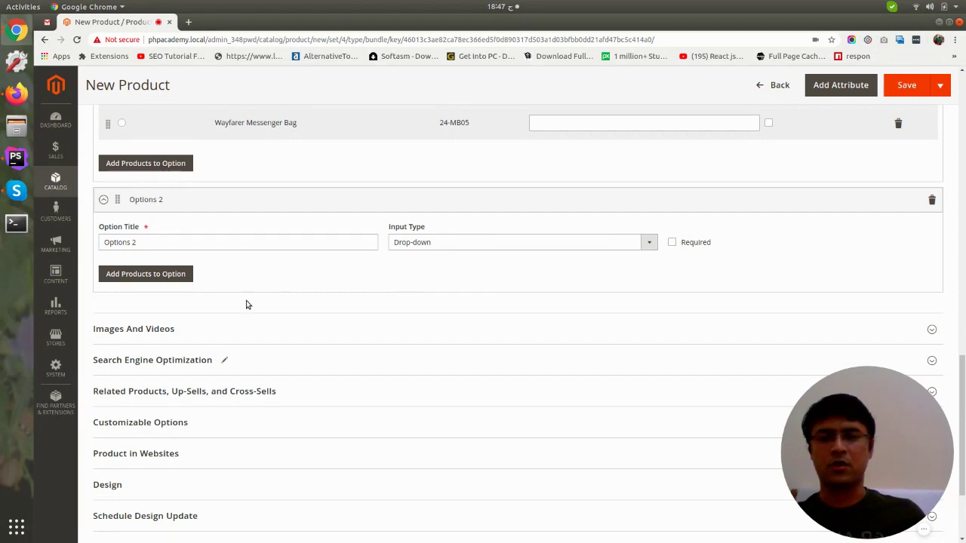
{"action": "left_click", "coordinate": [171, 276]}
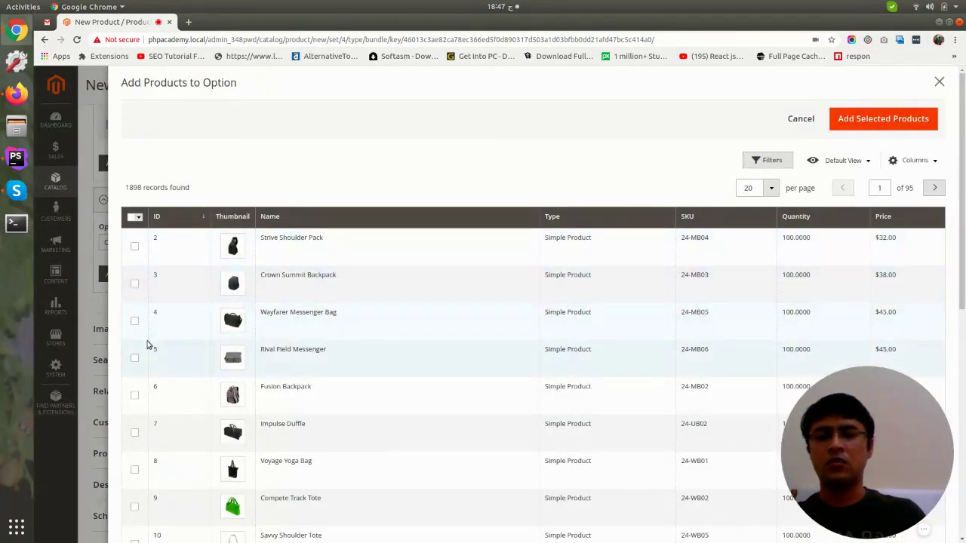
Step: Add Fusion Backpack, Impulse Duffle and Voyage Yoga Bag to Options 2
{"action": "scroll", "coordinate": [143, 332], "scroll_direction": "down", "scroll_amount": 5}
{"action": "left_click", "coordinate": [135, 236]}
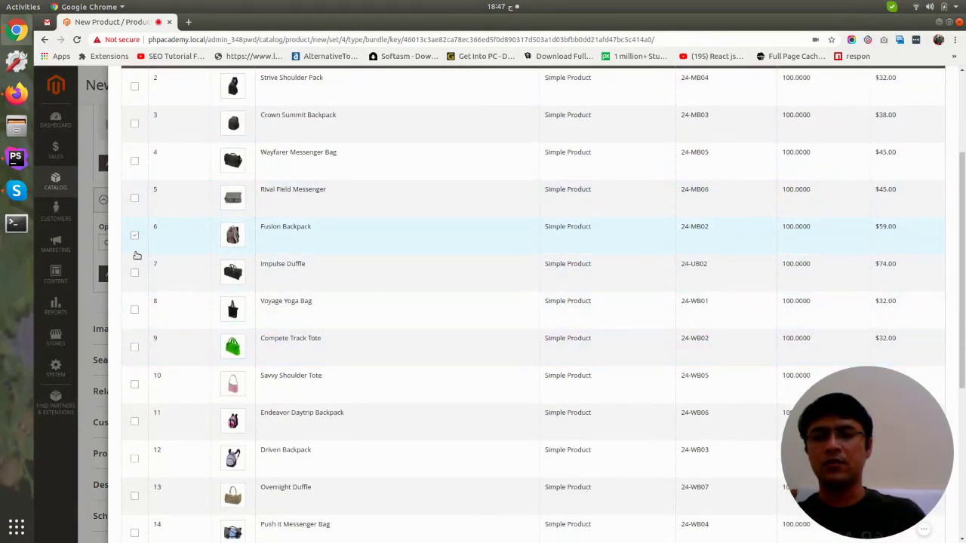
{"action": "left_click", "coordinate": [135, 275]}
{"action": "left_click", "coordinate": [134, 309]}
{"action": "scroll", "coordinate": [528, 332], "scroll_direction": "up", "scroll_amount": 4}
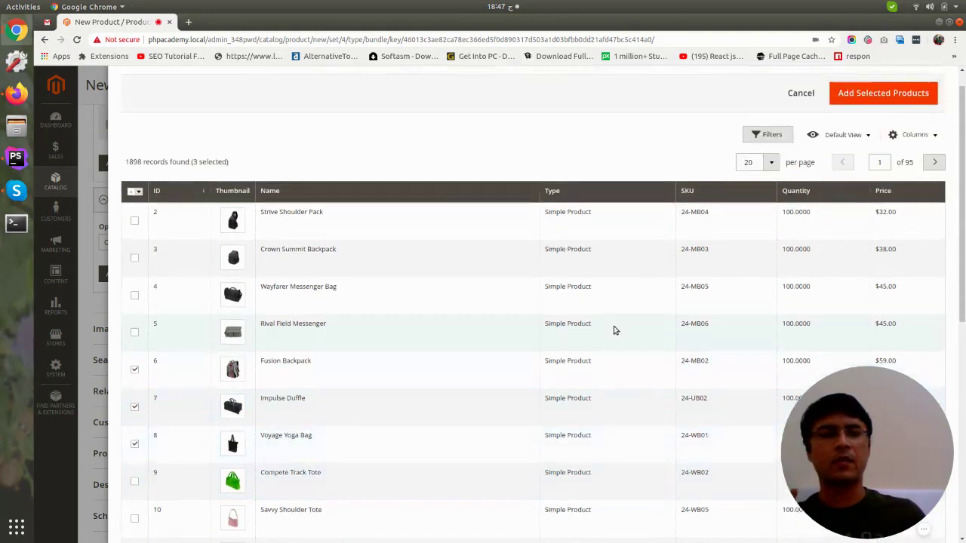
{"action": "left_click", "coordinate": [875, 122]}
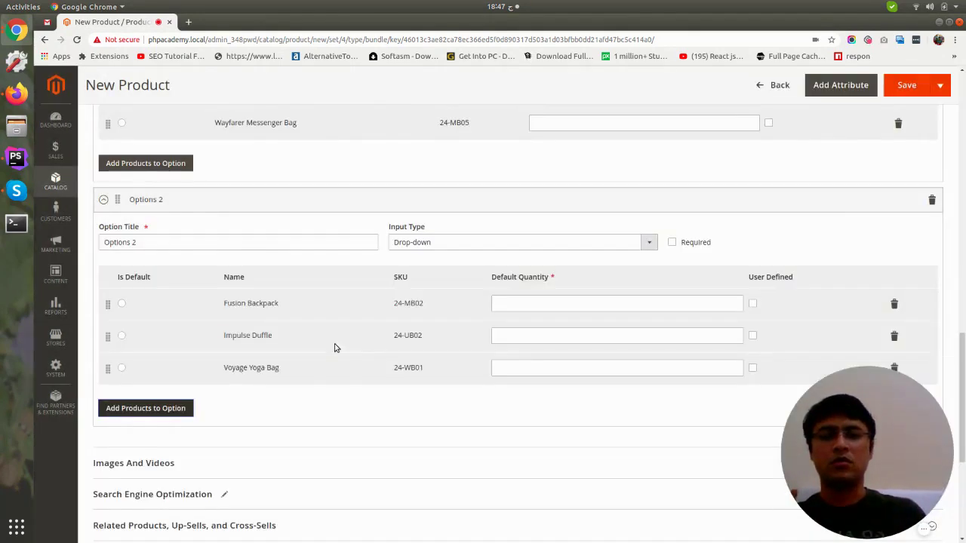
{"action": "scroll", "coordinate": [249, 336], "scroll_direction": "down", "scroll_amount": 3}
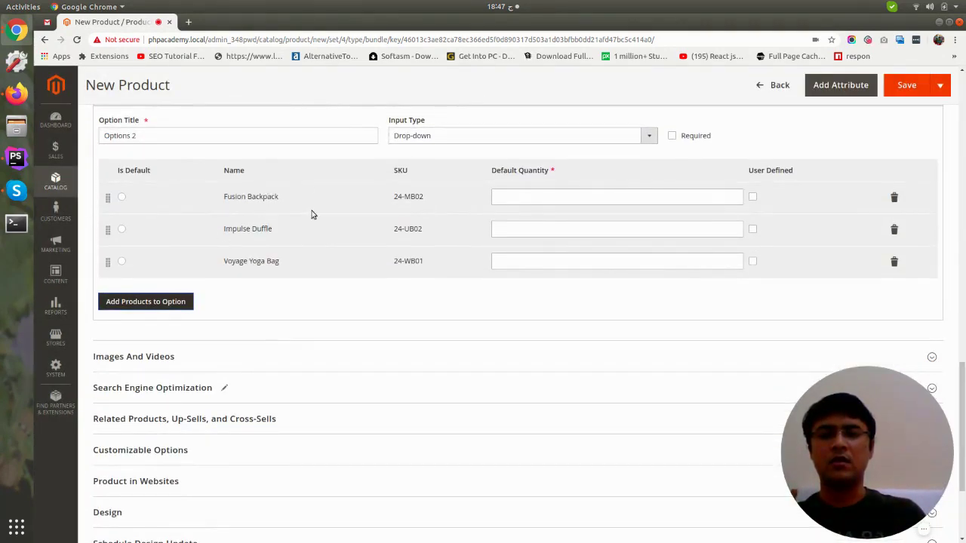
{"action": "scroll", "coordinate": [317, 257], "scroll_direction": "up", "scroll_amount": 5}
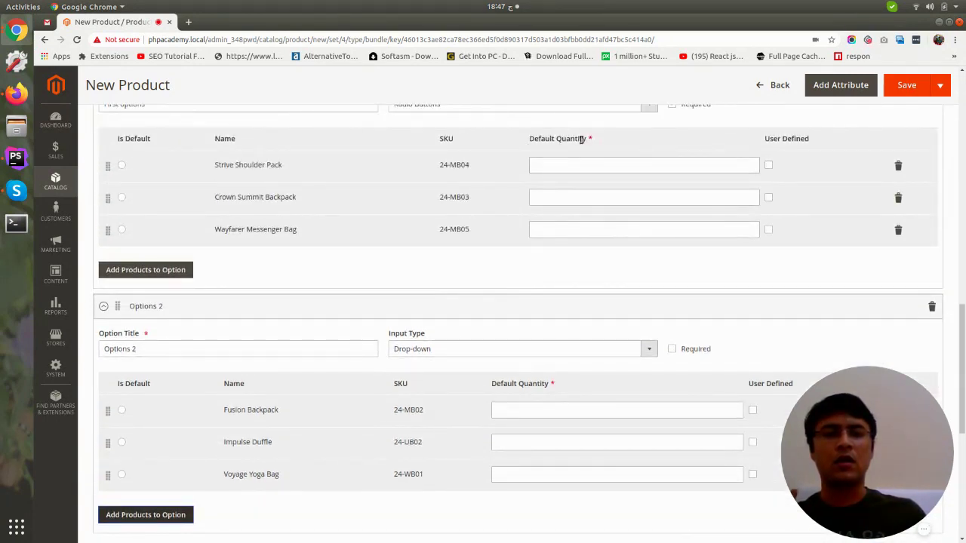
Step: Set Default Quantity 1 for Strive Shoulder Pack, Crown Summit Backpack and Wayfarer Messenger Bag
{"action": "left_click_drag", "start_coordinate": [528, 146], "coordinate": [581, 141]}
{"action": "left_click", "coordinate": [540, 148]}
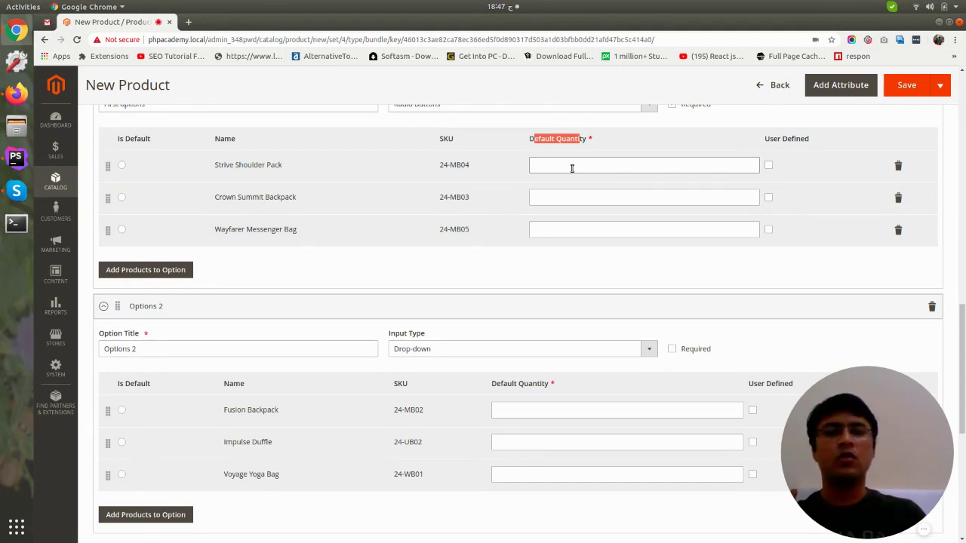
{"action": "left_click", "coordinate": [572, 168]}
{"action": "type", "text": "1"}
{"action": "left_click", "coordinate": [564, 200]}
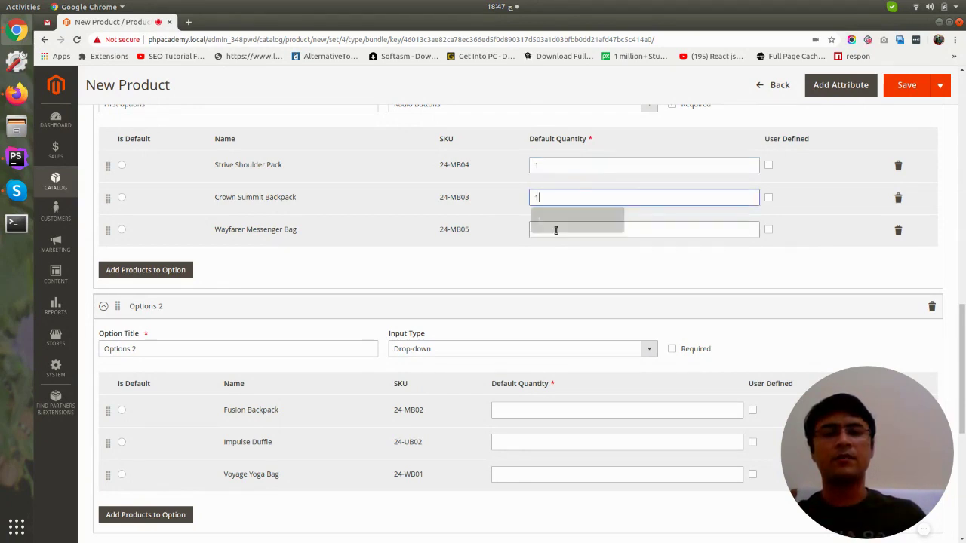
{"action": "type", "text": "1"}
{"action": "left_click", "coordinate": [557, 229]}
{"action": "type", "text": "1"}
{"action": "left_click", "coordinate": [537, 197]}
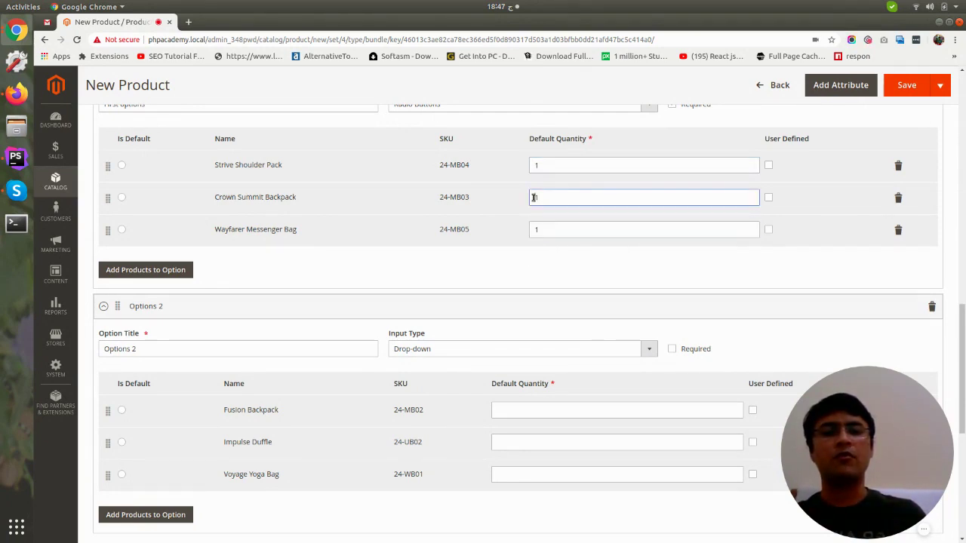
Step: Set Default Quantity 1 for Fusion Backpack, Impulse Duffle and Voyage Yoga Bag
{"action": "scroll", "coordinate": [540, 249], "scroll_direction": "down", "scroll_amount": 3}
{"action": "left_click", "coordinate": [523, 307]}
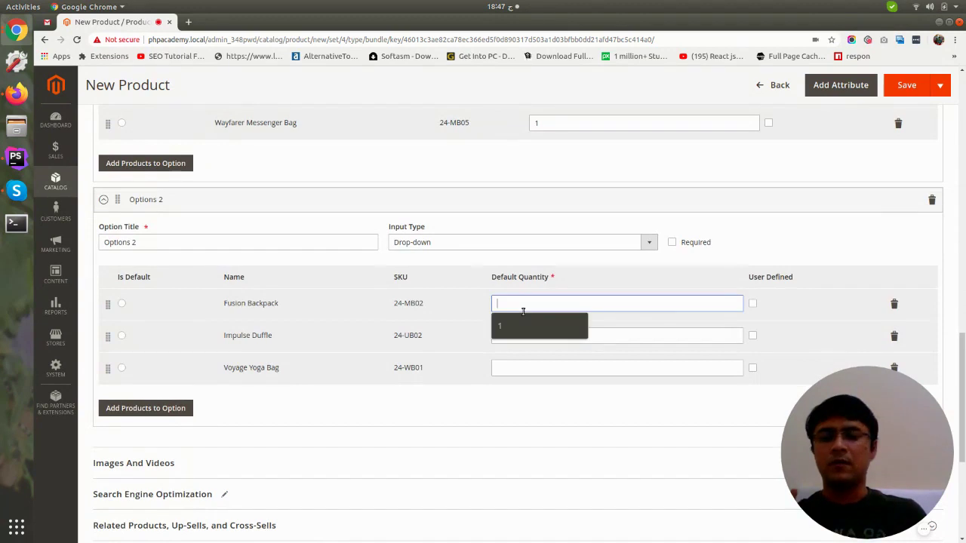
{"action": "type", "text": "1"}
{"action": "left_click", "coordinate": [533, 335]}
{"action": "type", "text": "1"}
{"action": "left_click", "coordinate": [532, 368]}
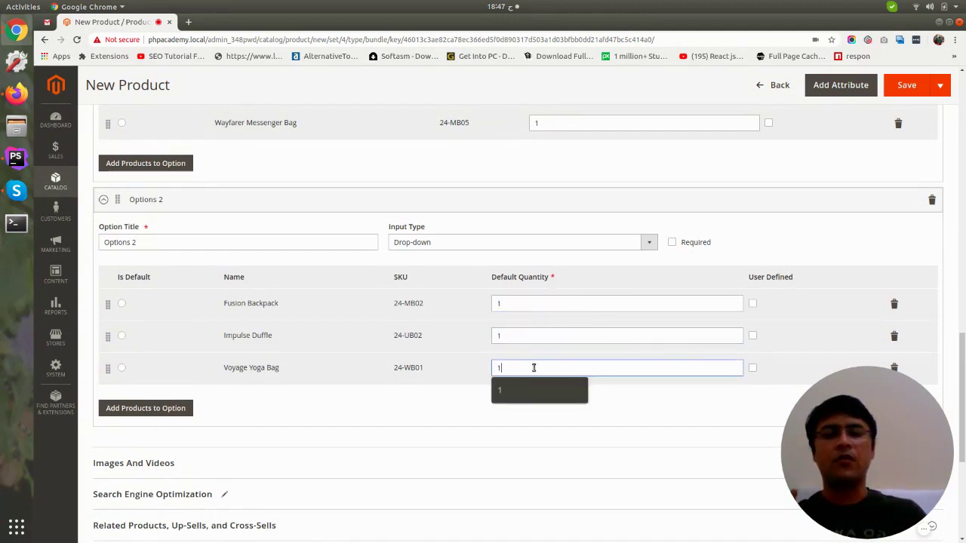
{"action": "type", "text": "1"}
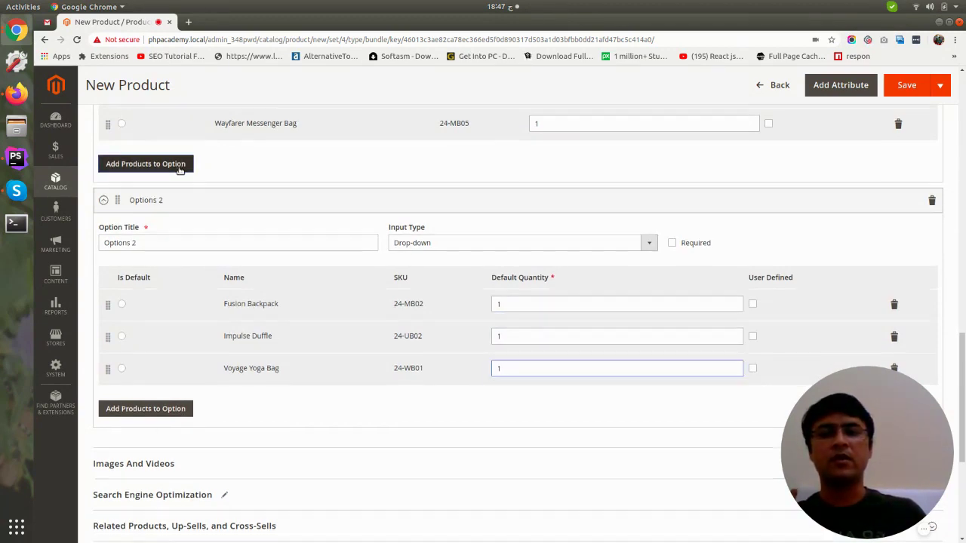
{"action": "scroll", "coordinate": [181, 161], "scroll_direction": "up", "scroll_amount": 2}
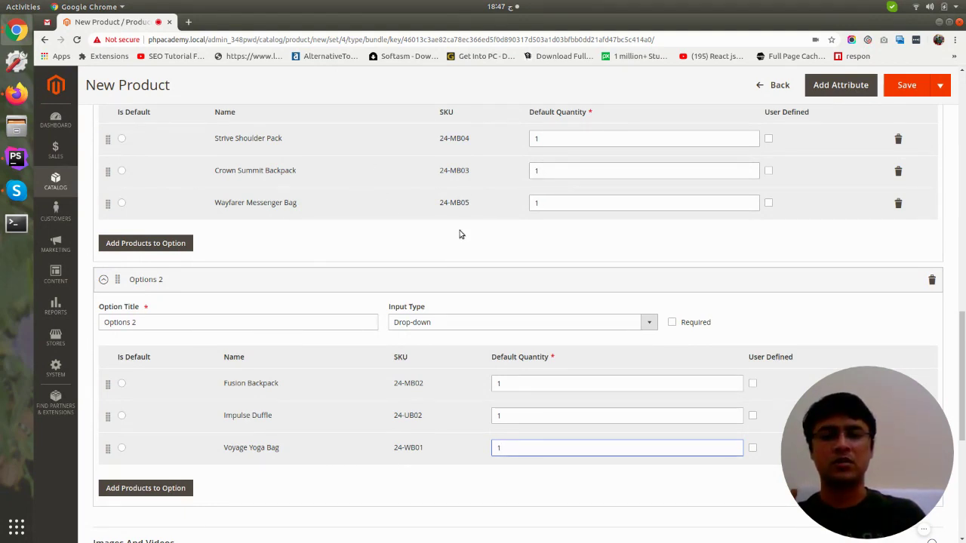
{"action": "scroll", "coordinate": [459, 235], "scroll_direction": "down", "scroll_amount": 1}
{"action": "scroll", "coordinate": [459, 234], "scroll_direction": "up", "scroll_amount": 3}
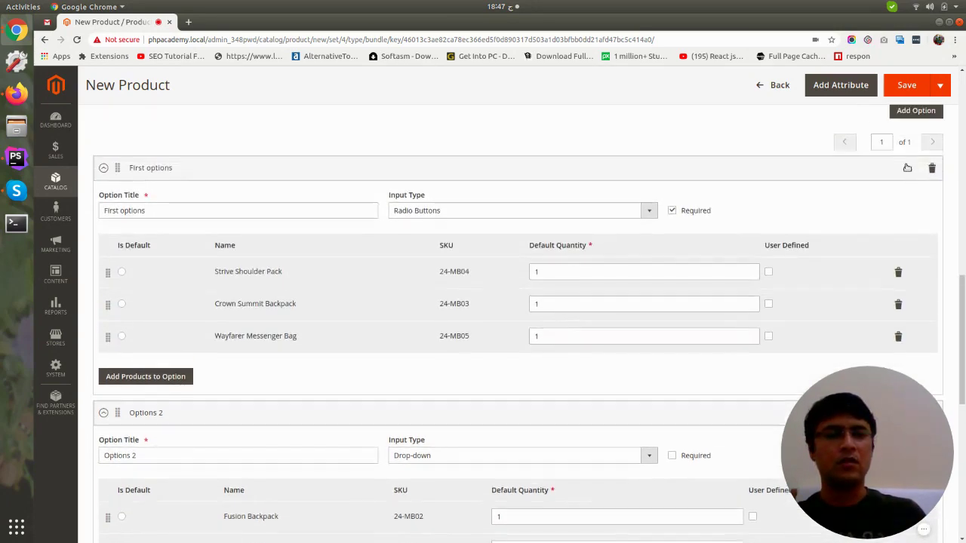
Step: Save Bundle Product 1 and check its URL key bundle-product-1 under Search Engine Optimization
{"action": "left_click", "coordinate": [898, 85]}
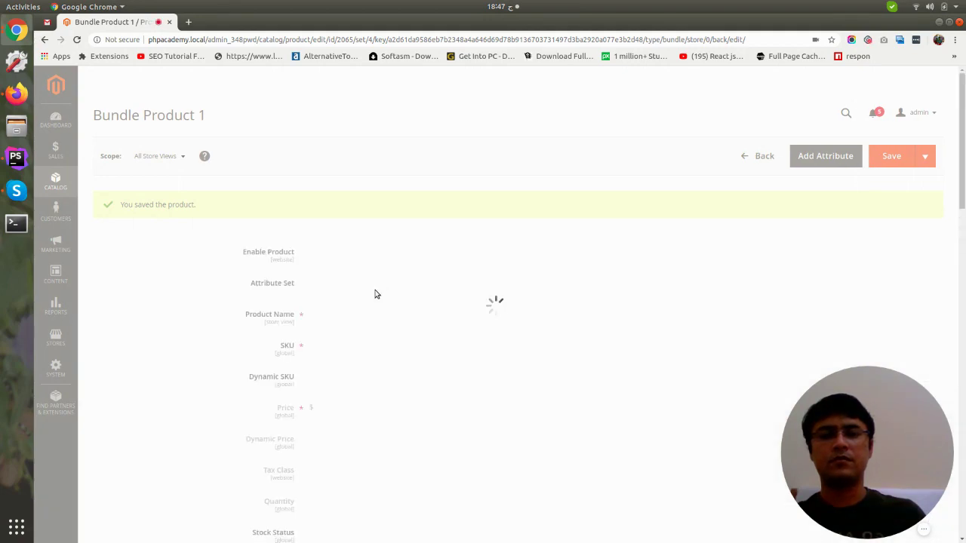
{"action": "scroll", "coordinate": [370, 305], "scroll_direction": "down", "scroll_amount": 15}
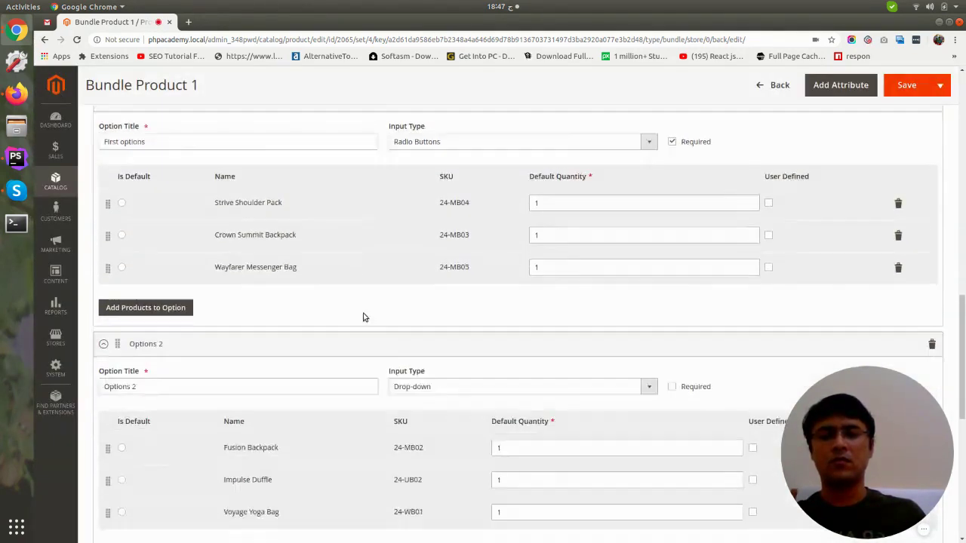
{"action": "scroll", "coordinate": [363, 317], "scroll_direction": "down", "scroll_amount": 6}
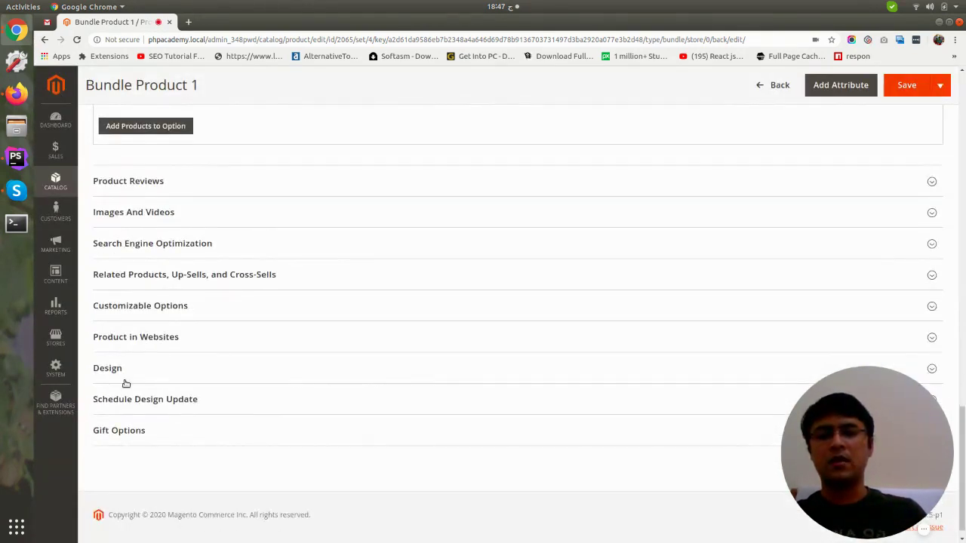
{"action": "left_click", "coordinate": [219, 254]}
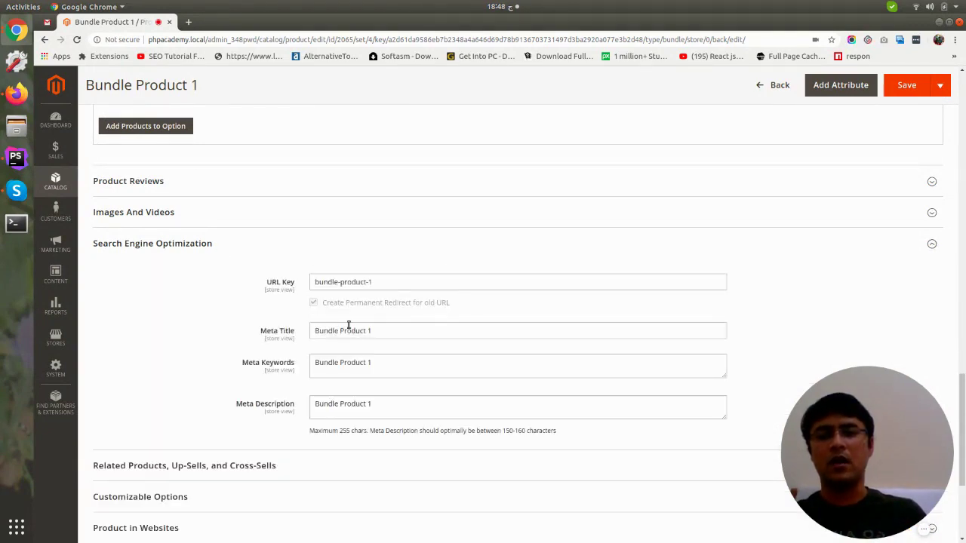
{"action": "left_click_drag", "start_coordinate": [433, 277], "coordinate": [238, 276]}
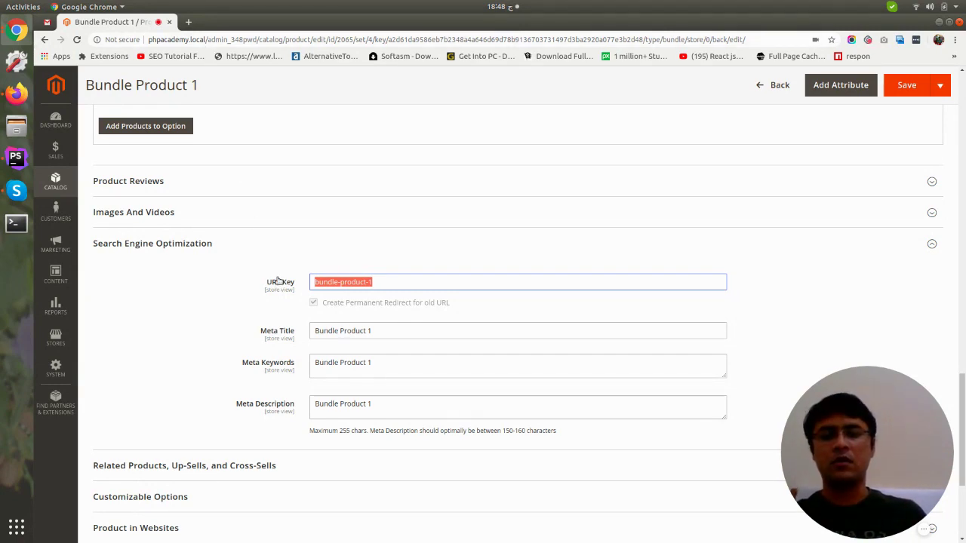
{"action": "scroll", "coordinate": [278, 281], "scroll_direction": "down", "scroll_amount": 5}
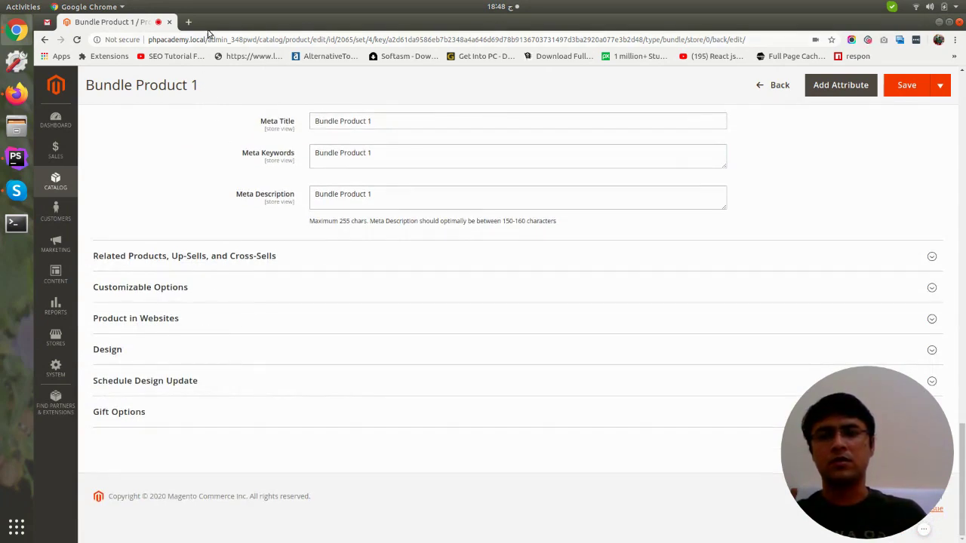
{"action": "left_click", "coordinate": [188, 22]}
Step: Go to phpacademy.local/bundle-product-1.html in the new tab
{"action": "type", "text": "ph"}
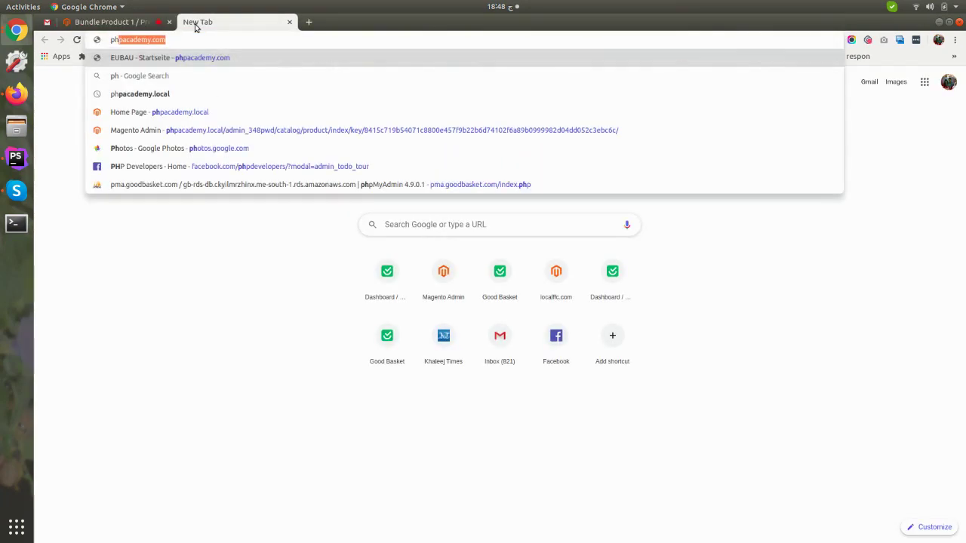
{"action": "type", "text": "p"}
{"action": "key", "text": "Right"}
{"action": "key", "text": "BackSpace"}
{"action": "key", "text": "BackSpace"}
{"action": "key", "text": "BackSpace"}
{"action": "key", "text": "BackSpace"}
{"action": "type", "text": ".lo"}
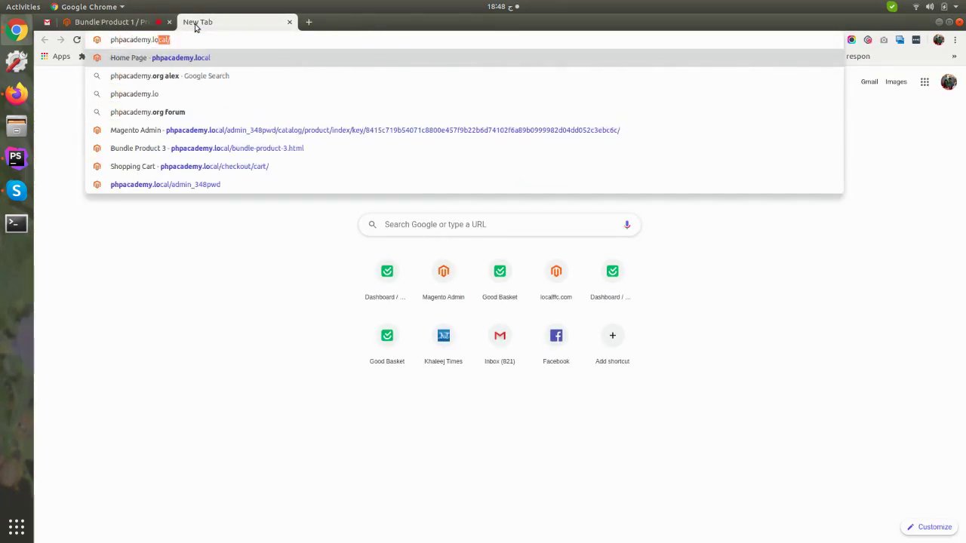
{"action": "type", "text": "cal/bundle-product-1.html"}
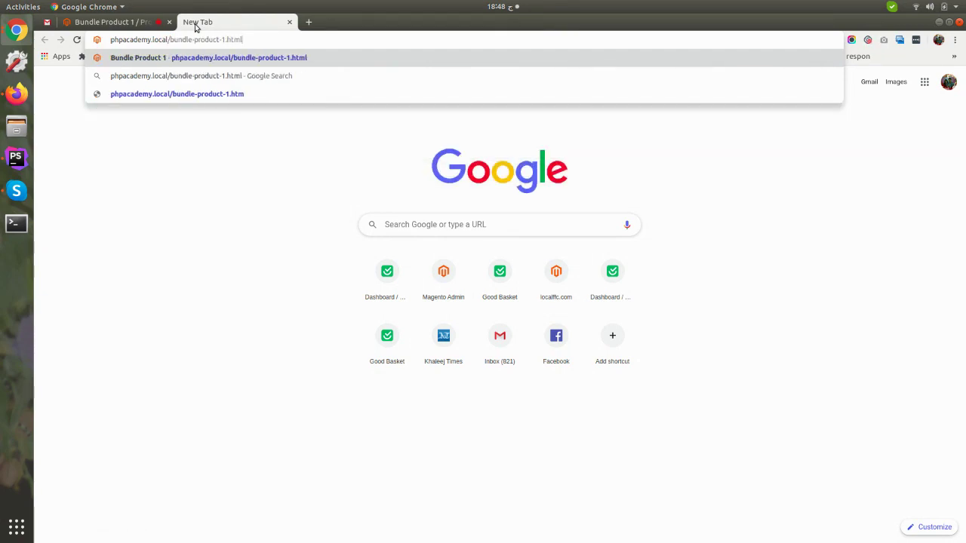
{"action": "key", "text": "Return"}
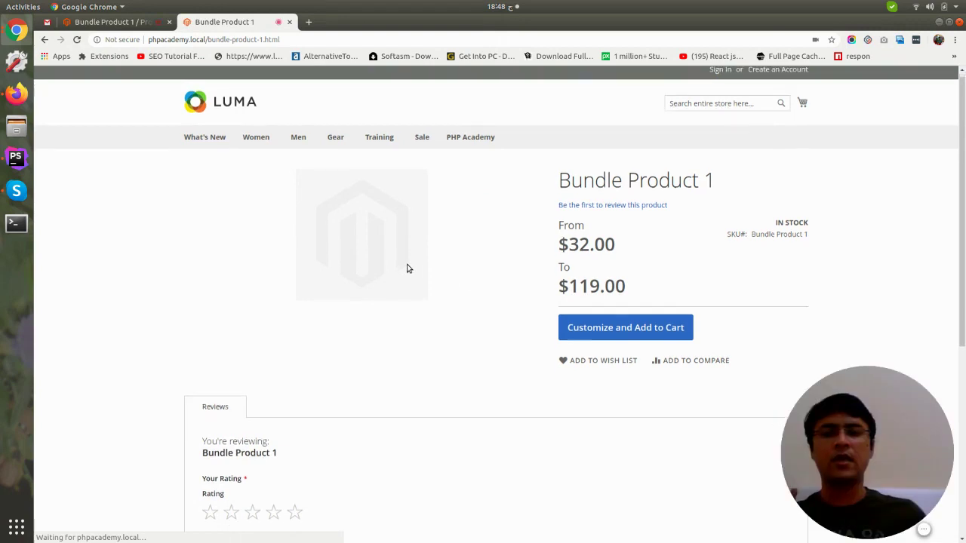
{"action": "scroll", "coordinate": [411, 272], "scroll_direction": "down", "scroll_amount": 2}
{"action": "scroll", "coordinate": [430, 280], "scroll_direction": "up", "scroll_amount": 2}
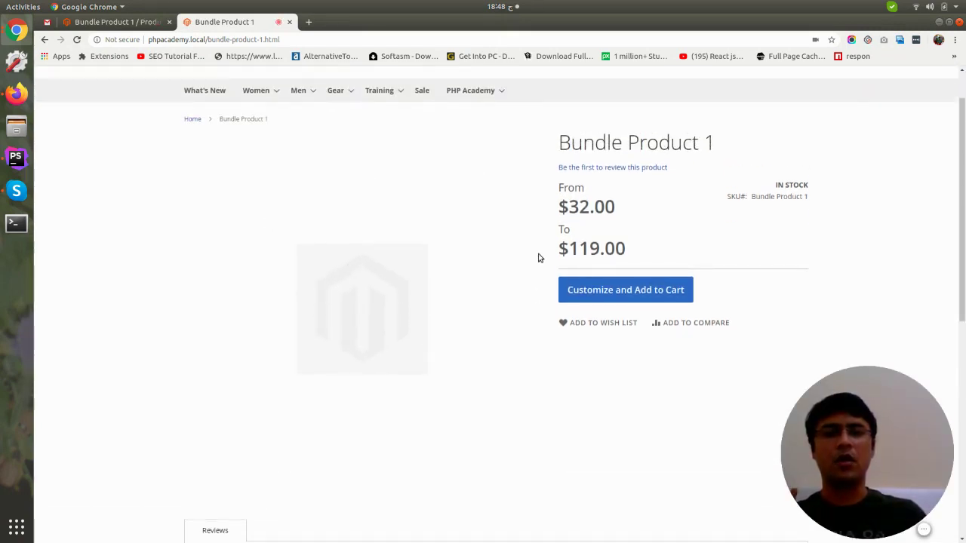
{"action": "left_click_drag", "start_coordinate": [556, 186], "coordinate": [586, 200]}
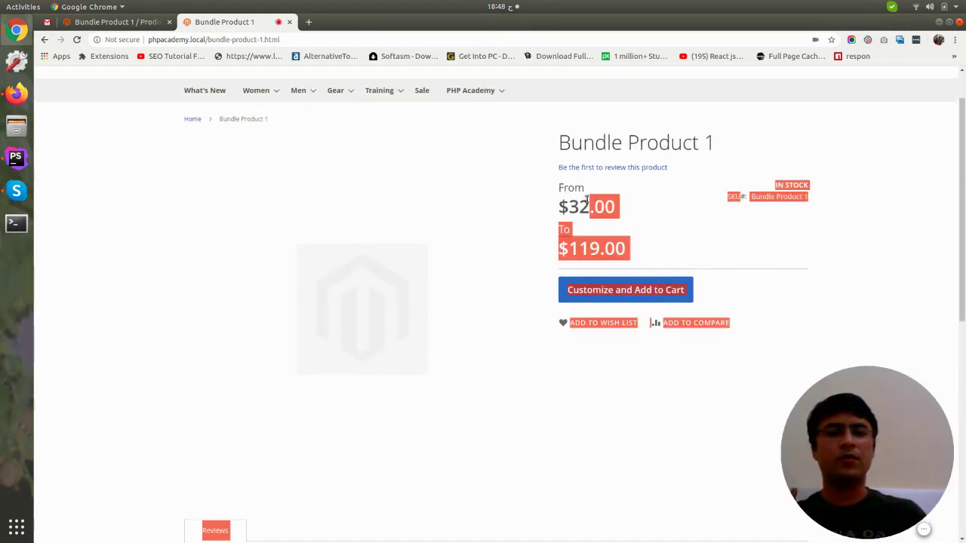
{"action": "left_click_drag", "start_coordinate": [569, 248], "coordinate": [623, 250]}
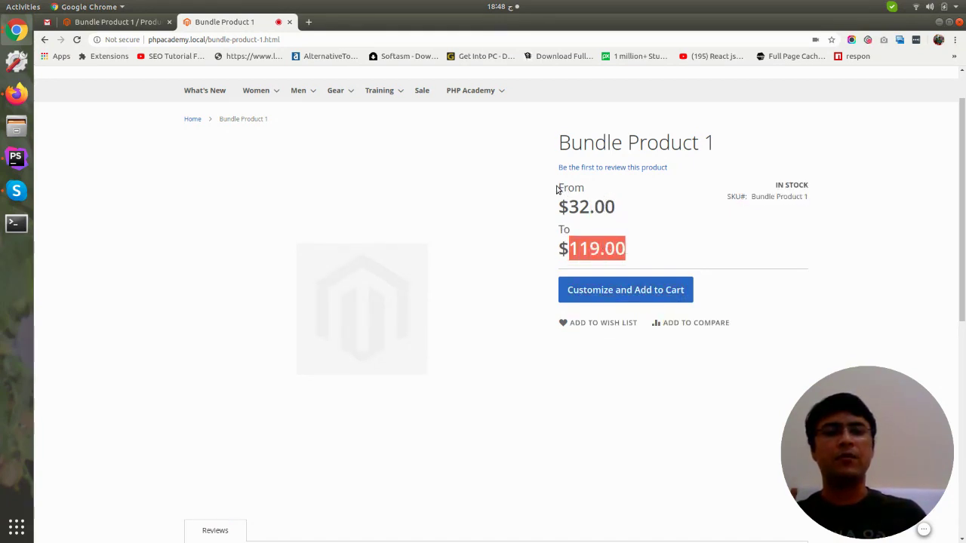
{"action": "left_click_drag", "start_coordinate": [558, 187], "coordinate": [466, 184]}
{"action": "left_click", "coordinate": [655, 259]}
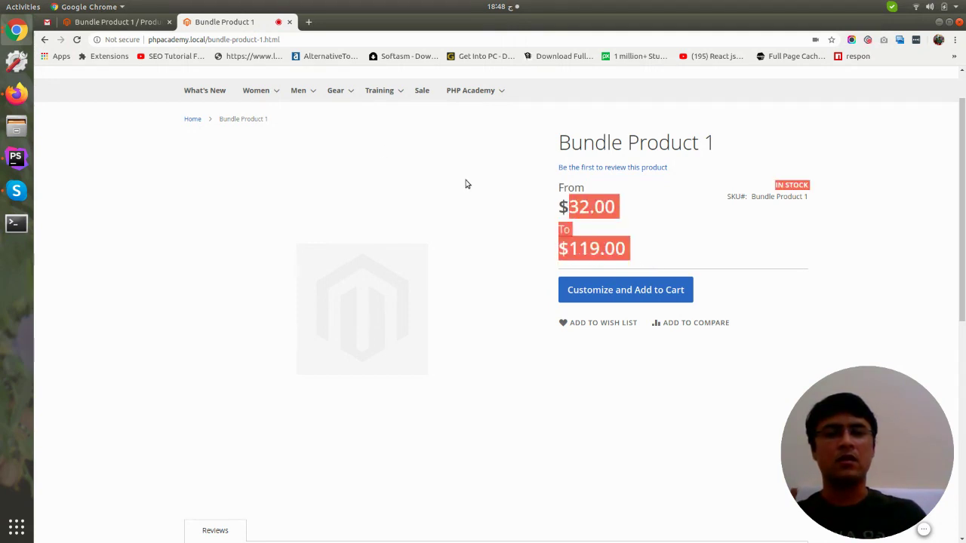
{"action": "left_click", "coordinate": [656, 244]}
{"action": "scroll", "coordinate": [653, 243], "scroll_direction": "down", "scroll_amount": 2}
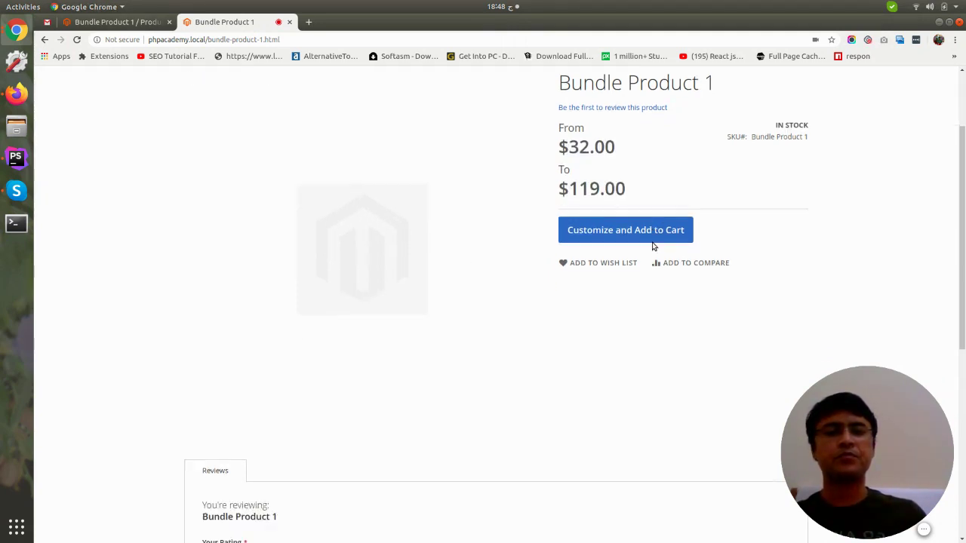
Step: Customize the bundle, choosing Crown Summit Backpack so the total reads $38.00
{"action": "left_click", "coordinate": [624, 215]}
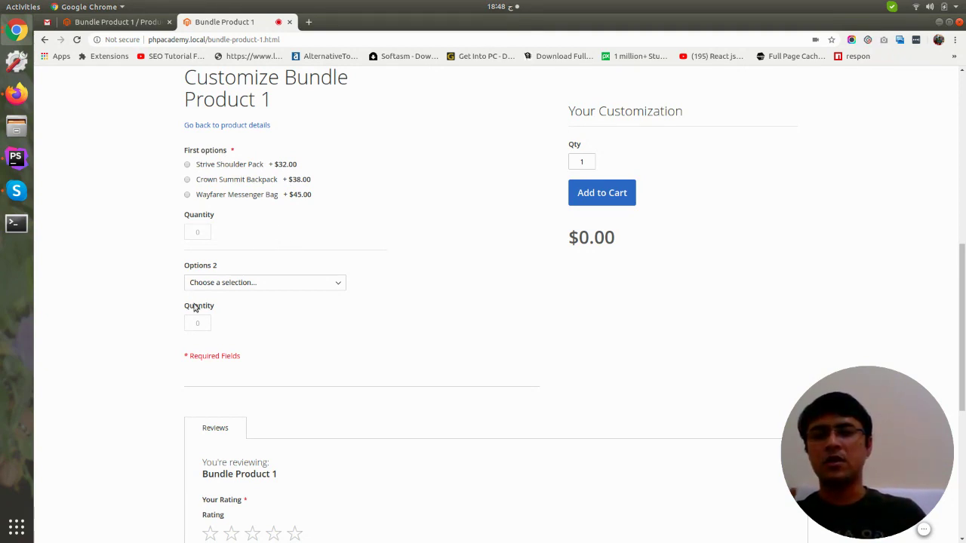
{"action": "left_click_drag", "start_coordinate": [194, 270], "coordinate": [232, 269]}
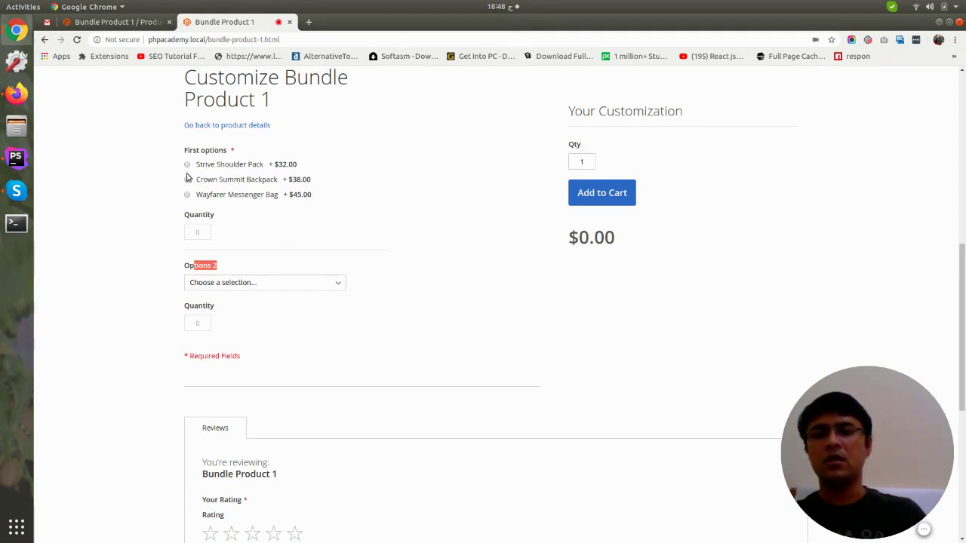
{"action": "left_click_drag", "start_coordinate": [568, 248], "coordinate": [612, 246]}
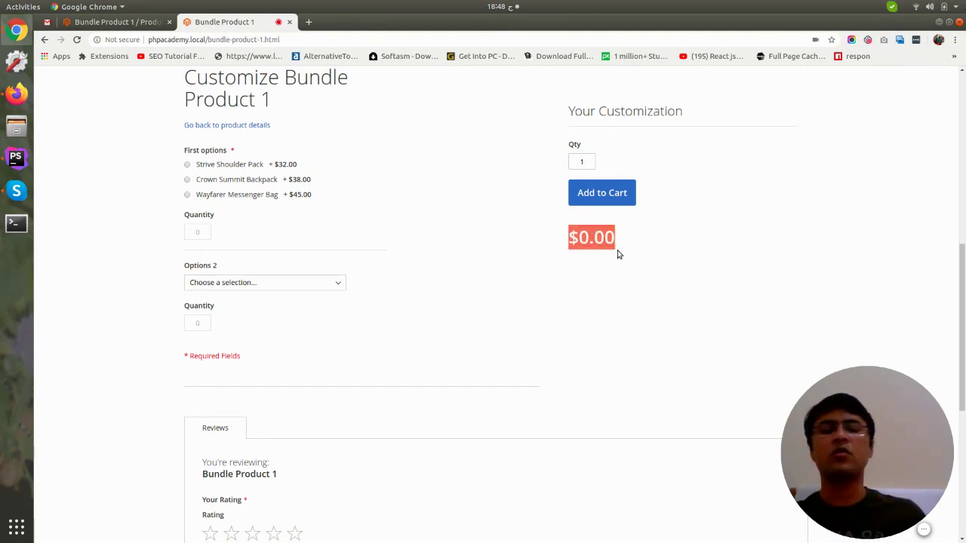
{"action": "left_click", "coordinate": [489, 266]}
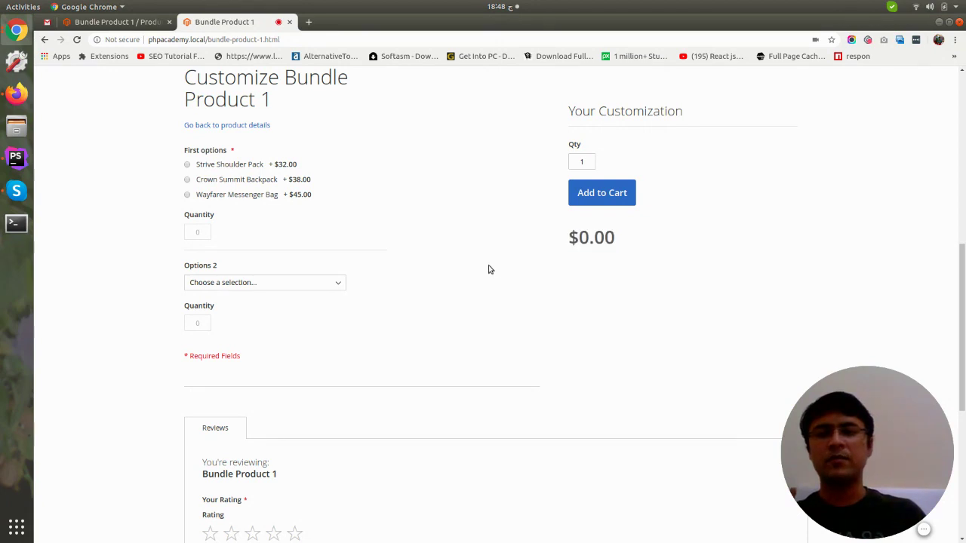
{"action": "left_click", "coordinate": [187, 180]}
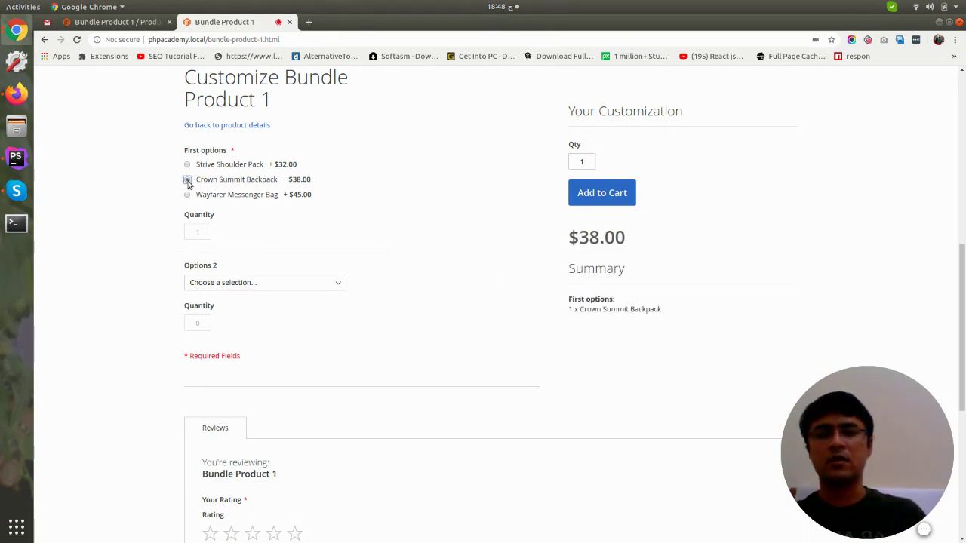
{"action": "left_click_drag", "start_coordinate": [587, 241], "coordinate": [623, 239]}
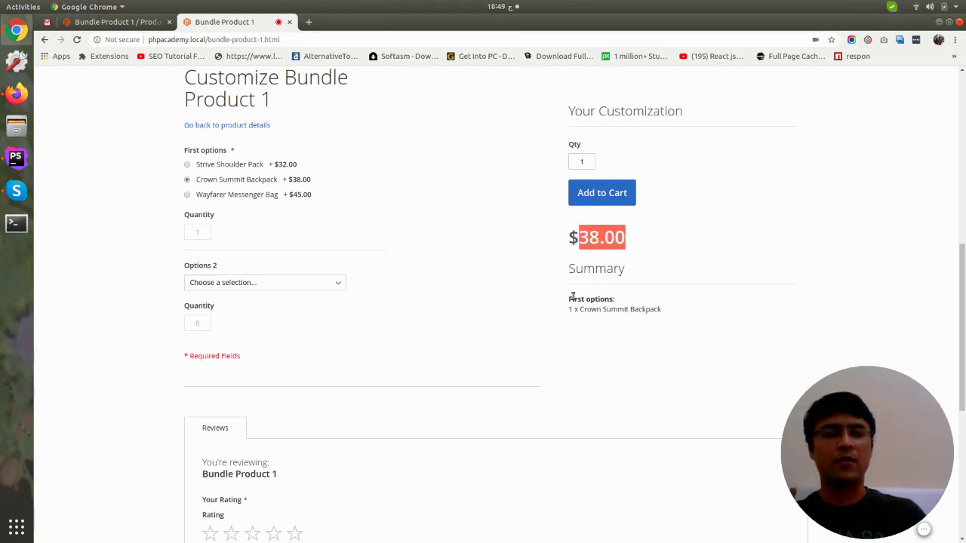
{"action": "left_click_drag", "start_coordinate": [572, 297], "coordinate": [657, 309]}
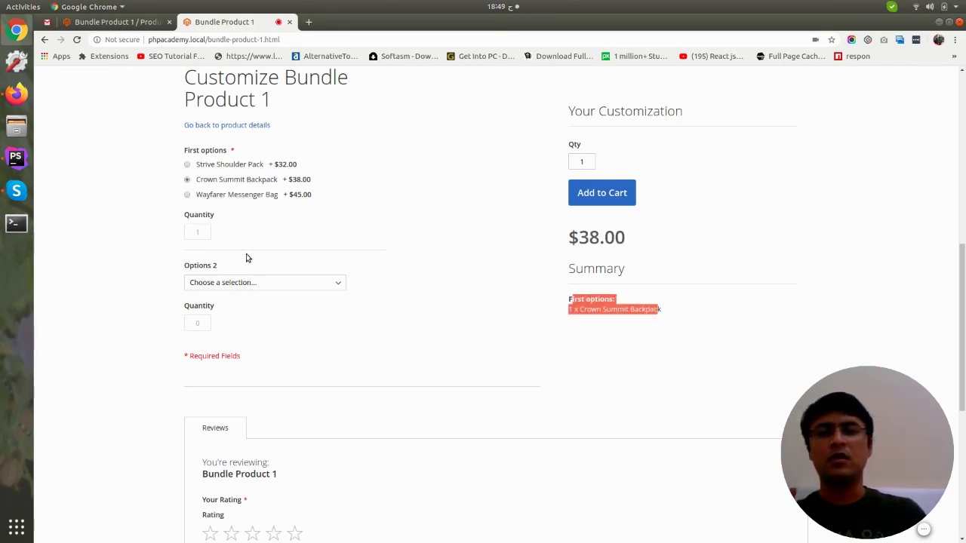
{"action": "left_click_drag", "start_coordinate": [579, 239], "coordinate": [681, 253]}
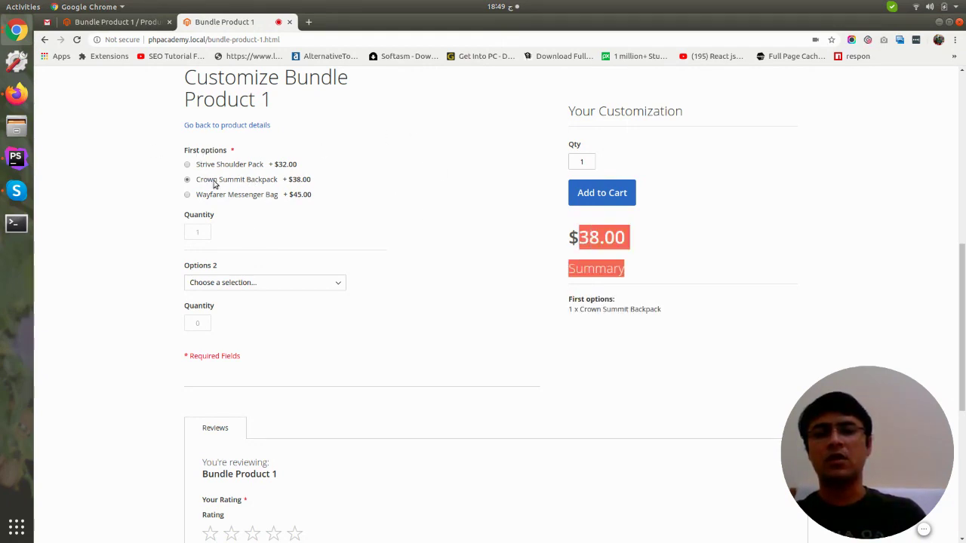
{"action": "scroll", "coordinate": [252, 260], "scroll_direction": "down", "scroll_amount": 3}
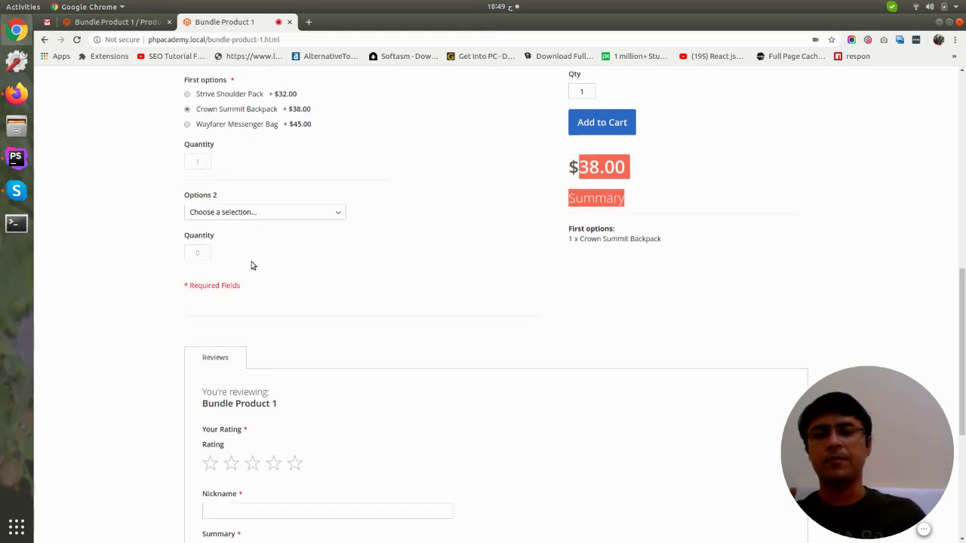
Step: Try Impulse Duffle for Options 2, raising the total to $112.00
{"action": "left_click", "coordinate": [246, 180]}
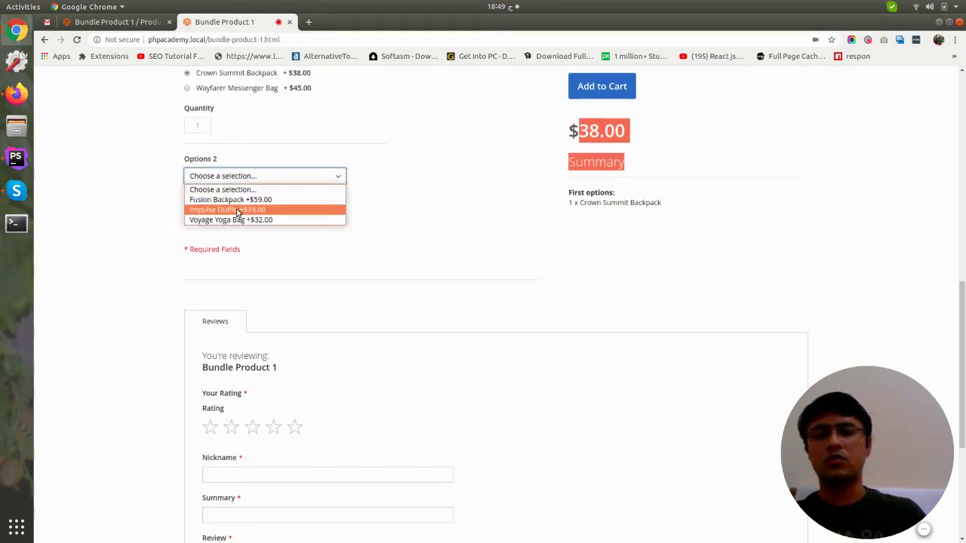
{"action": "left_click", "coordinate": [237, 211]}
{"action": "scroll", "coordinate": [582, 240], "scroll_direction": "up", "scroll_amount": 2}
{"action": "left_click", "coordinate": [582, 240]}
{"action": "left_click_drag", "start_coordinate": [580, 185], "coordinate": [636, 187]}
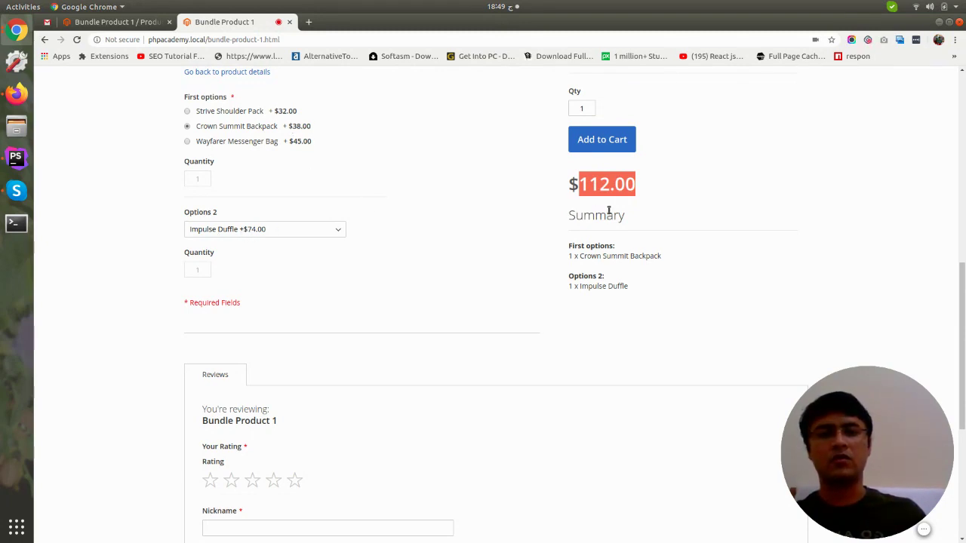
{"action": "left_click", "coordinate": [589, 190]}
{"action": "left_click_drag", "start_coordinate": [581, 185], "coordinate": [625, 220]}
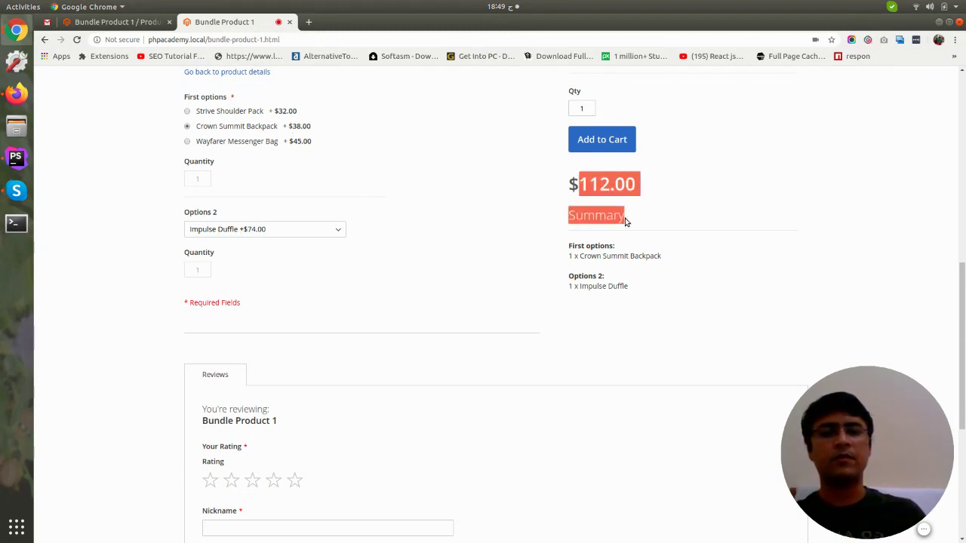
{"action": "left_click", "coordinate": [612, 255]}
{"action": "left_click_drag", "start_coordinate": [573, 246], "coordinate": [610, 299]}
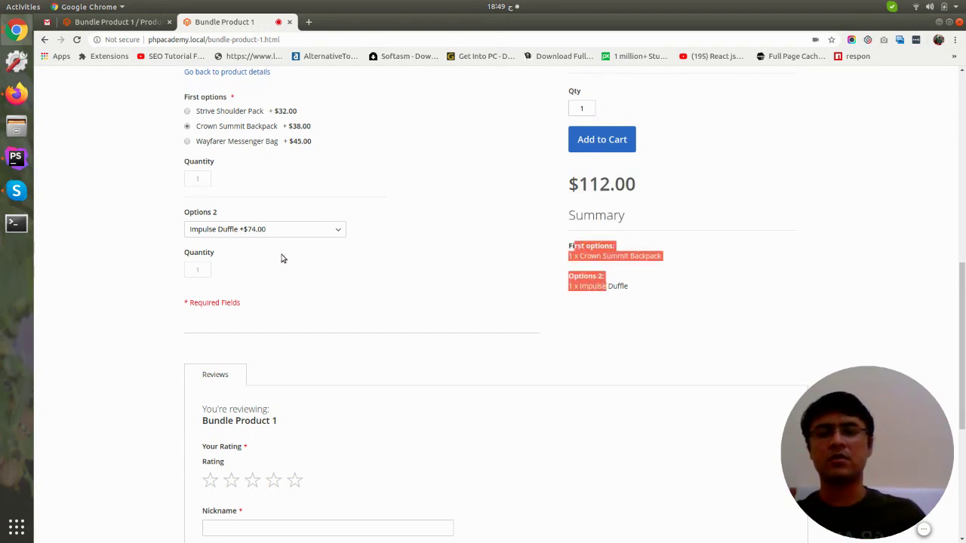
Step: Reset Options 2 to 'Choose a selection...' and add the $38.00 backpack-only bundle to the cart
{"action": "left_click", "coordinate": [241, 231]}
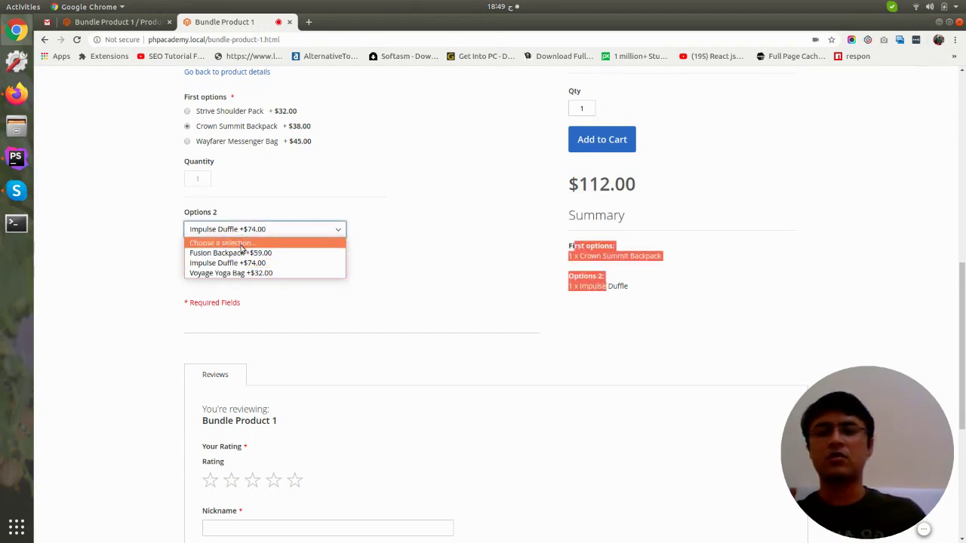
{"action": "left_click", "coordinate": [243, 245]}
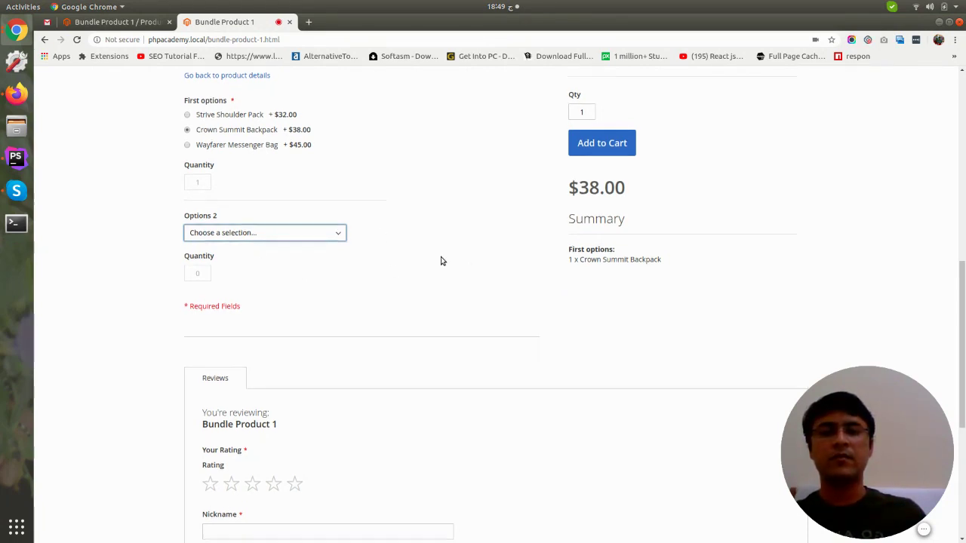
{"action": "scroll", "coordinate": [443, 262], "scroll_direction": "up", "scroll_amount": 1}
{"action": "left_click_drag", "start_coordinate": [589, 238], "coordinate": [612, 237]}
{"action": "left_click", "coordinate": [633, 255]}
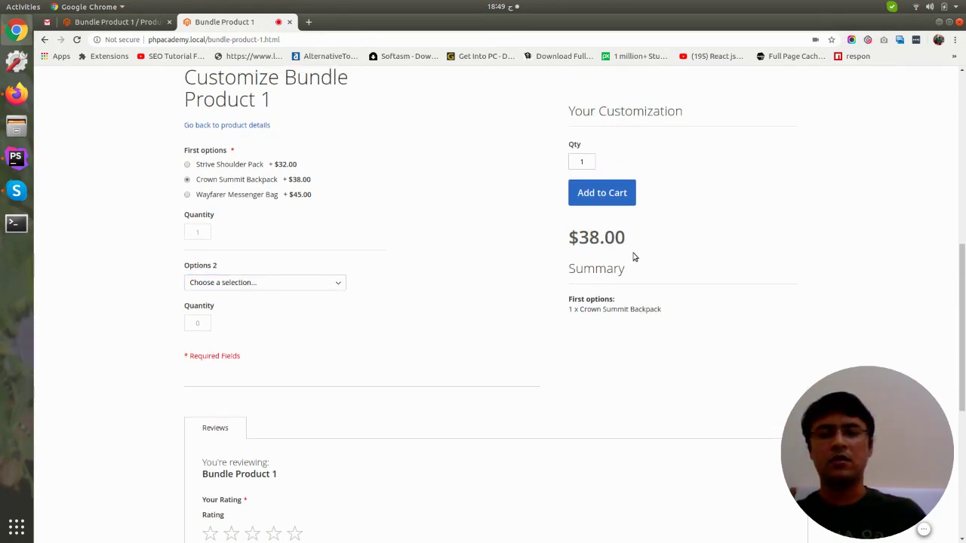
{"action": "left_click", "coordinate": [607, 198]}
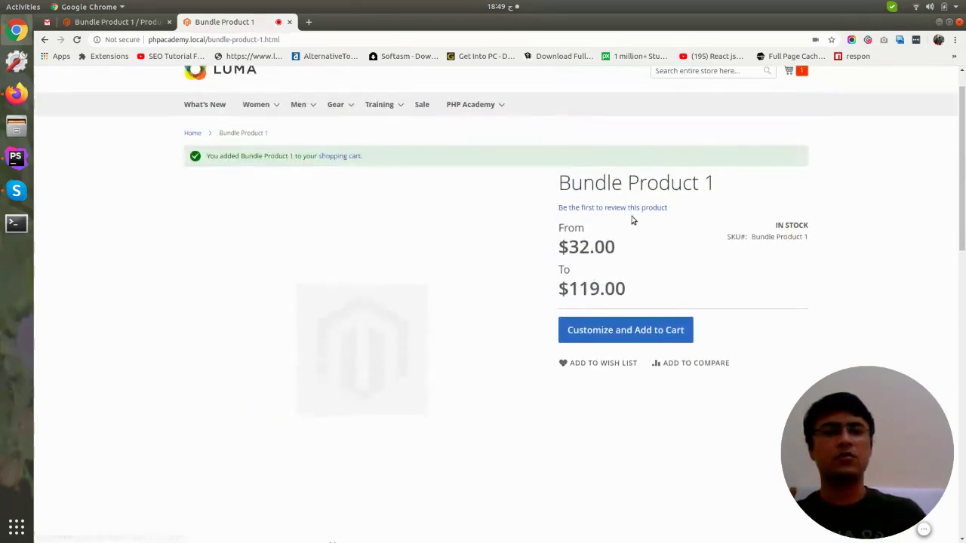
Step: Open the cart in a new tab to check Bundle Product 1 with Crown Summit Backpack ($38.00), then reopen customization
{"action": "left_click", "coordinate": [790, 106]}
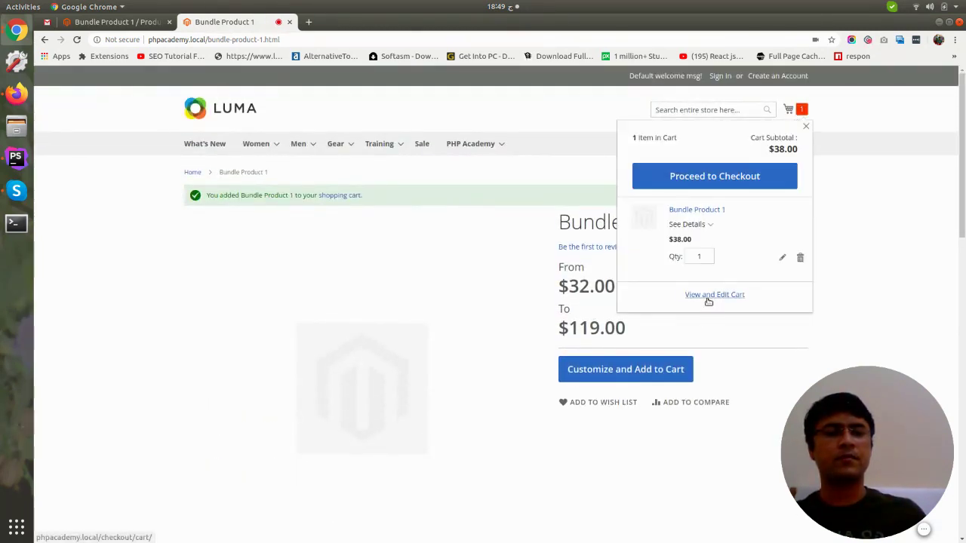
{"action": "middle_click", "coordinate": [708, 299]}
{"action": "left_click", "coordinate": [328, 22]}
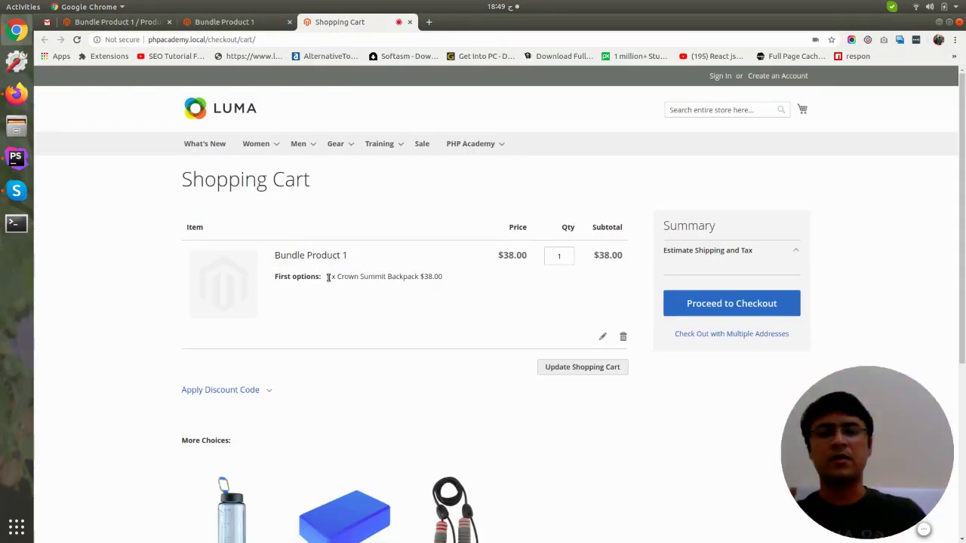
{"action": "left_click_drag", "start_coordinate": [327, 276], "coordinate": [428, 285]}
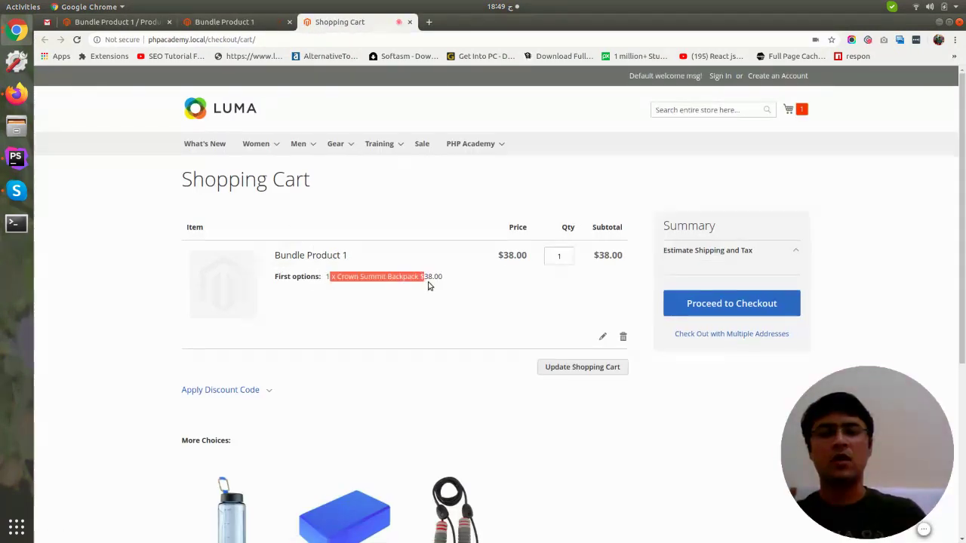
{"action": "left_click", "coordinate": [568, 256]}
{"action": "left_click", "coordinate": [227, 22]}
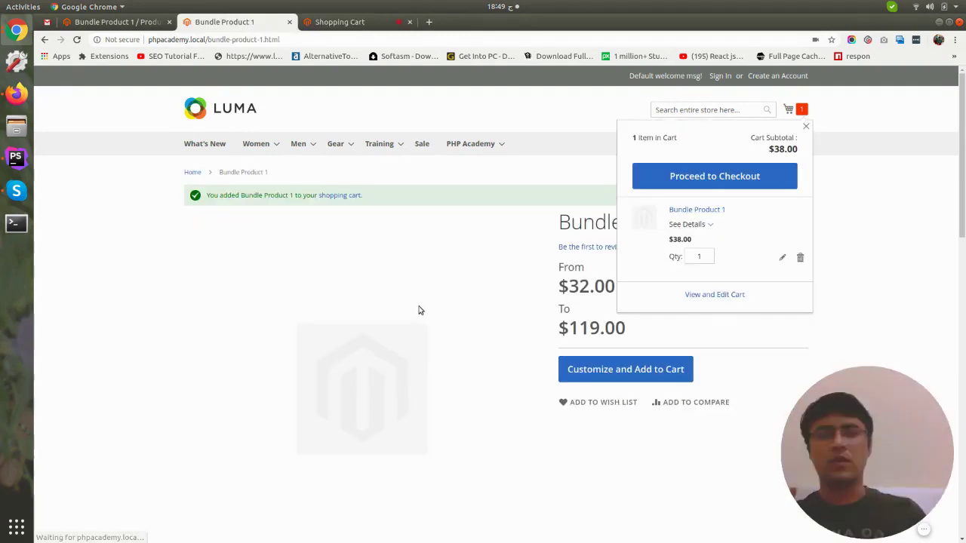
{"action": "left_click", "coordinate": [627, 374]}
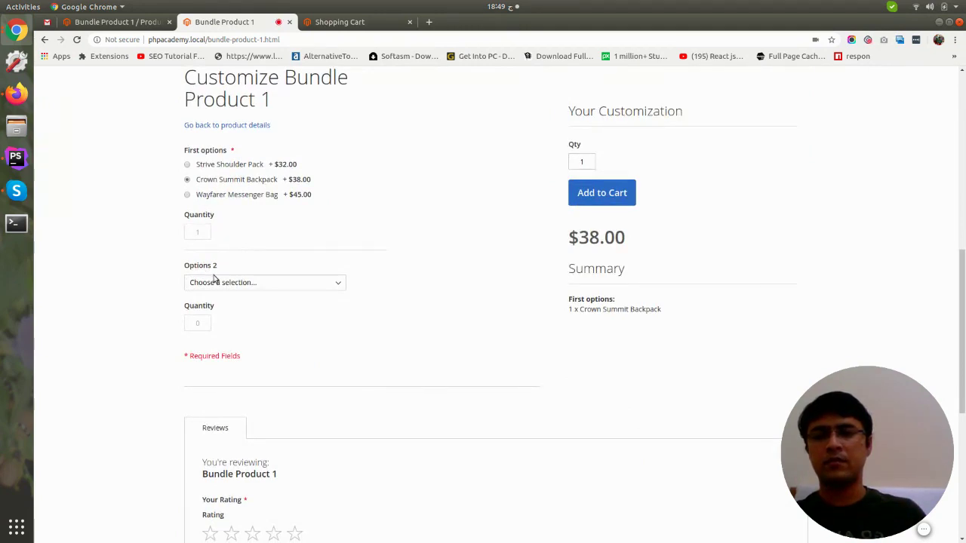
Step: Choose Impulse Duffle for Options 2 and add the customized bundle to the cart
{"action": "left_click", "coordinate": [215, 281]}
{"action": "left_click", "coordinate": [215, 316]}
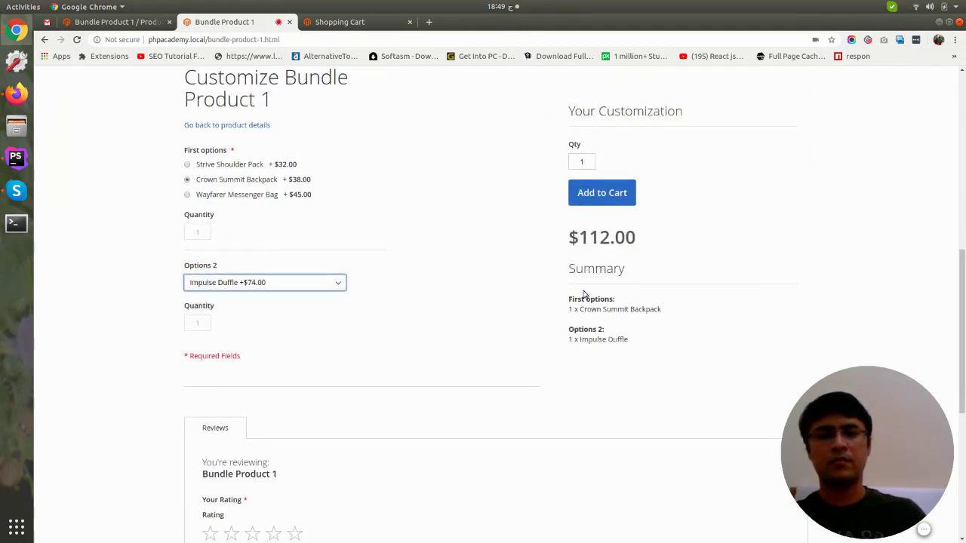
{"action": "left_click", "coordinate": [604, 202]}
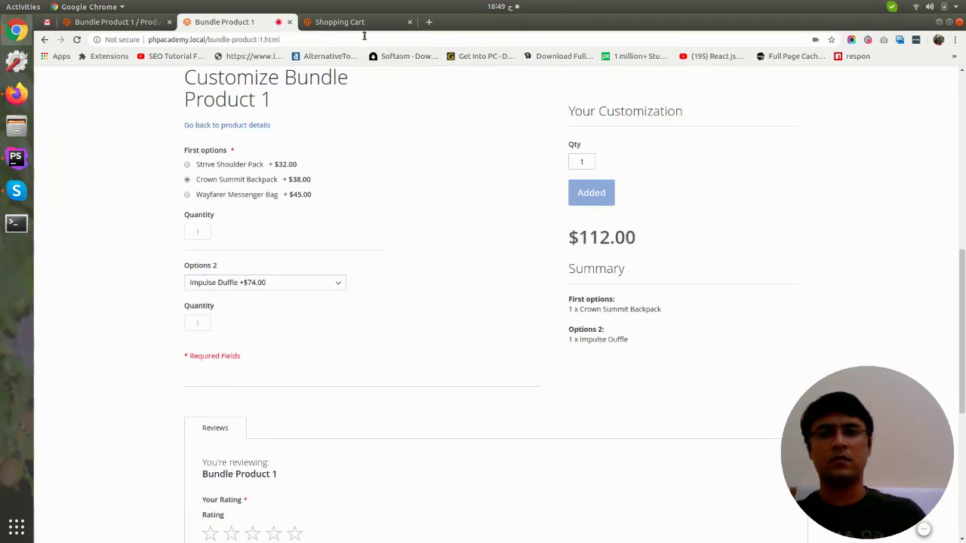
Step: Reload the cart to confirm the second bundle at $112.00, then proceed to checkout
{"action": "left_click", "coordinate": [340, 22]}
{"action": "left_click", "coordinate": [76, 39]}
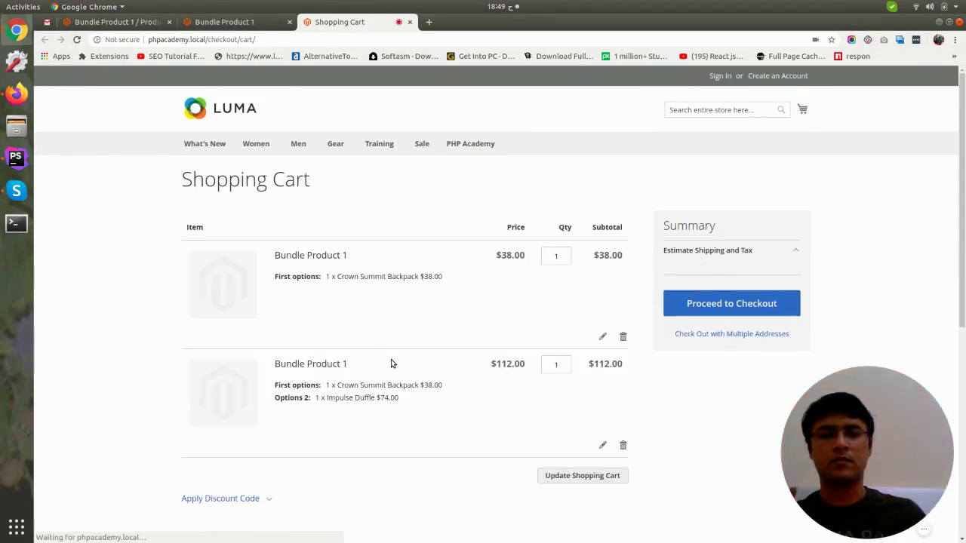
{"action": "scroll", "coordinate": [391, 364], "scroll_direction": "down", "scroll_amount": 1}
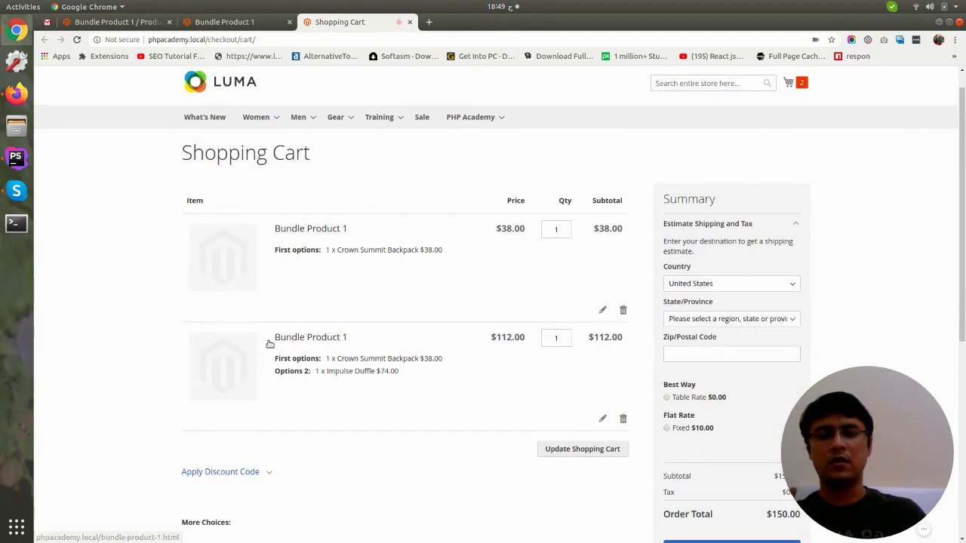
{"action": "left_click_drag", "start_coordinate": [406, 377], "coordinate": [614, 365]}
{"action": "left_click", "coordinate": [291, 360]}
{"action": "left_click", "coordinate": [615, 378]}
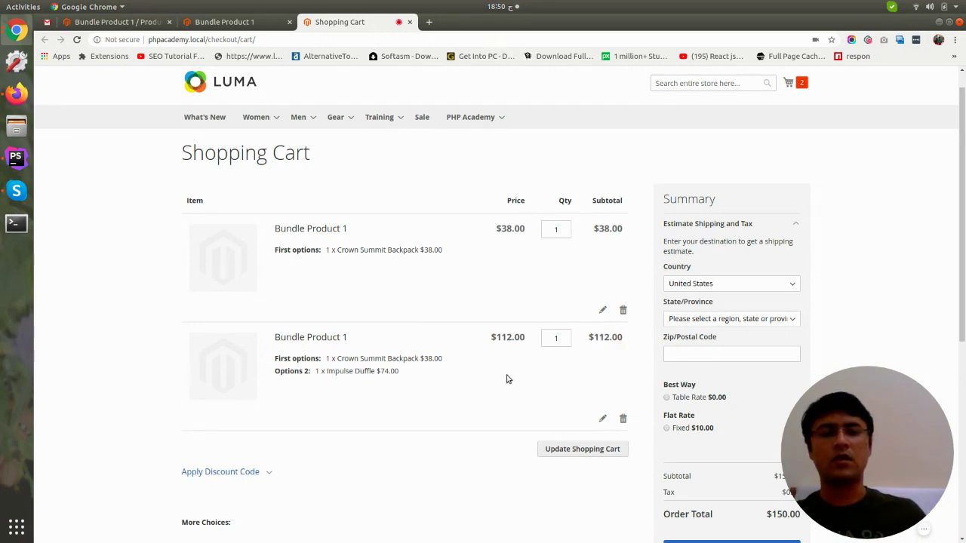
{"action": "scroll", "coordinate": [446, 379], "scroll_direction": "down", "scroll_amount": 2}
{"action": "scroll", "coordinate": [428, 328], "scroll_direction": "down", "scroll_amount": 3}
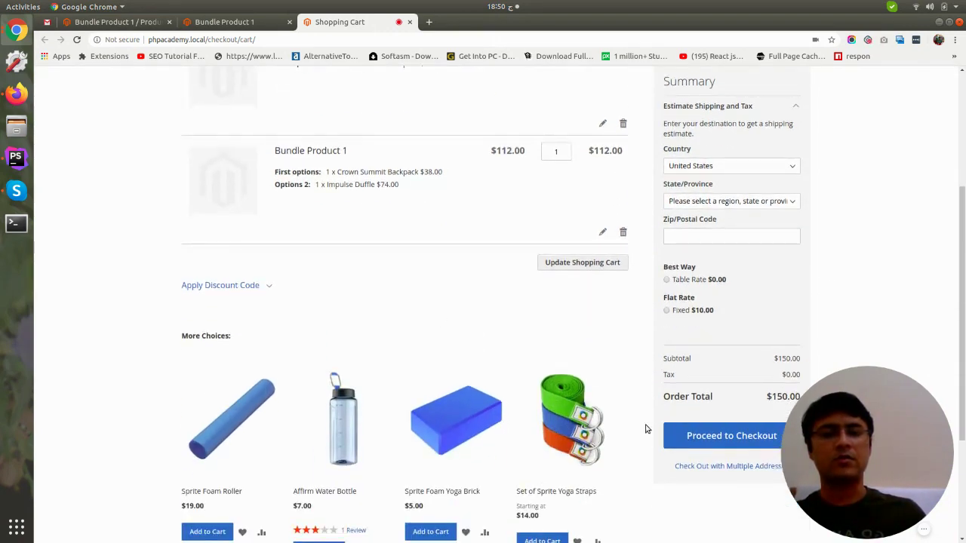
{"action": "left_click", "coordinate": [717, 441]}
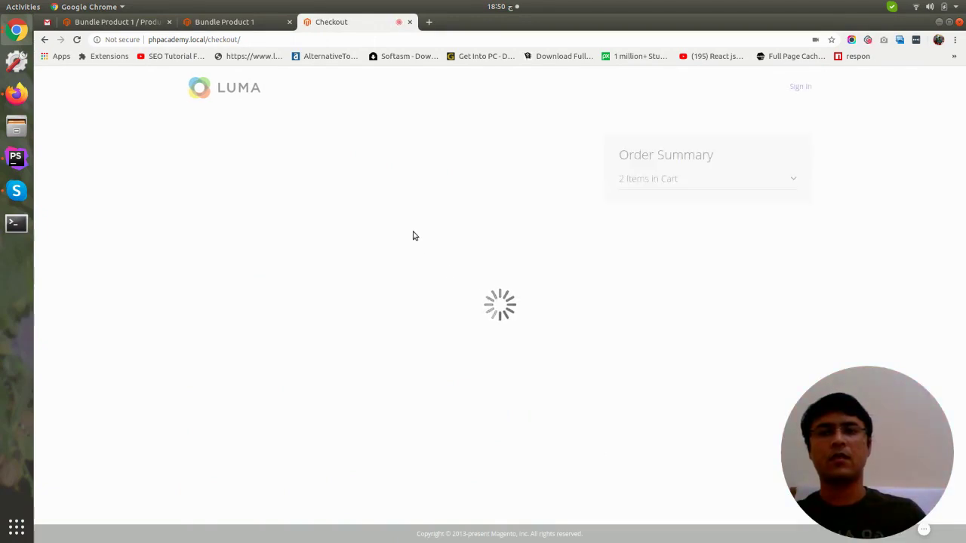
Step: Fill the shipping e-mail and address from the browser's saved autofill entries
{"action": "left_click", "coordinate": [301, 220]}
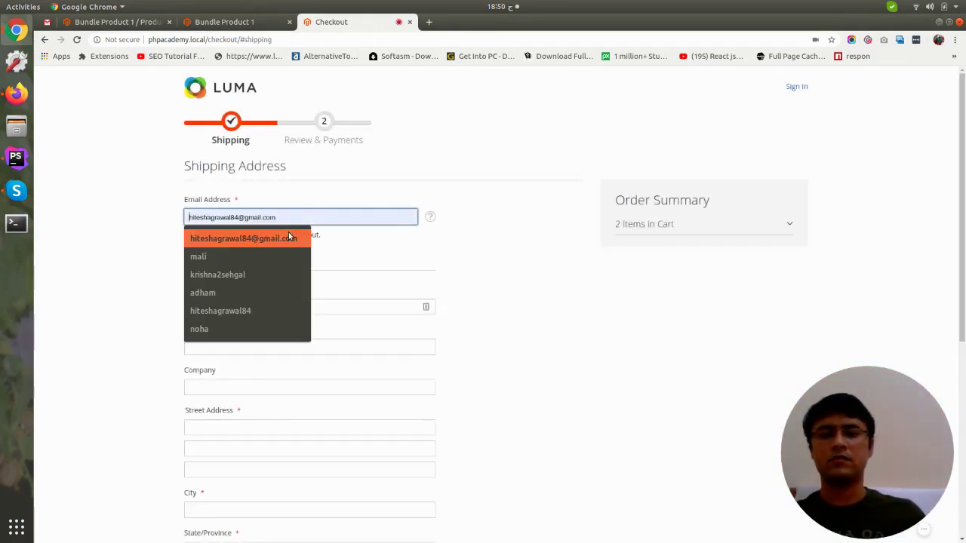
{"action": "left_click", "coordinate": [243, 239]}
{"action": "scroll", "coordinate": [295, 280], "scroll_direction": "down", "scroll_amount": 3}
{"action": "left_click", "coordinate": [265, 202]}
{"action": "left_click", "coordinate": [254, 233]}
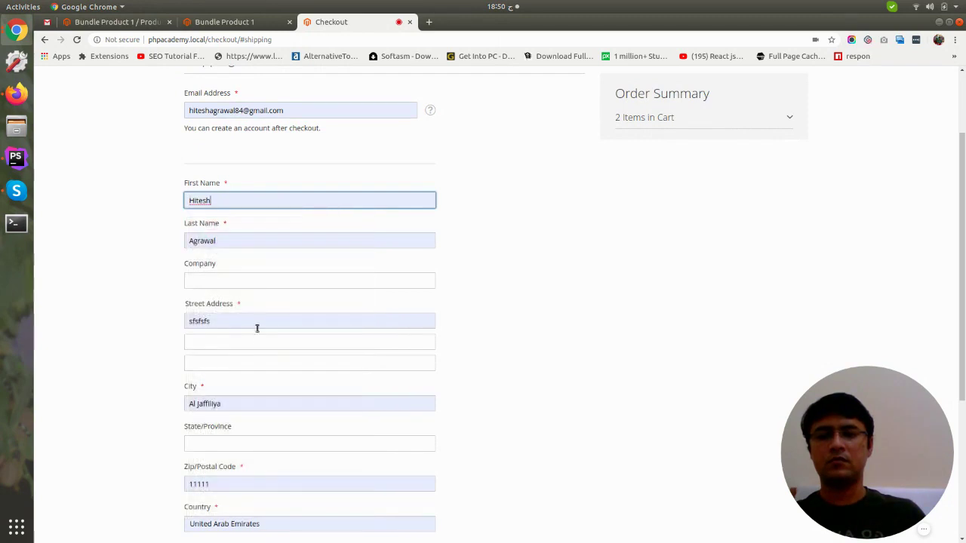
{"action": "scroll", "coordinate": [256, 328], "scroll_direction": "down", "scroll_amount": 6}
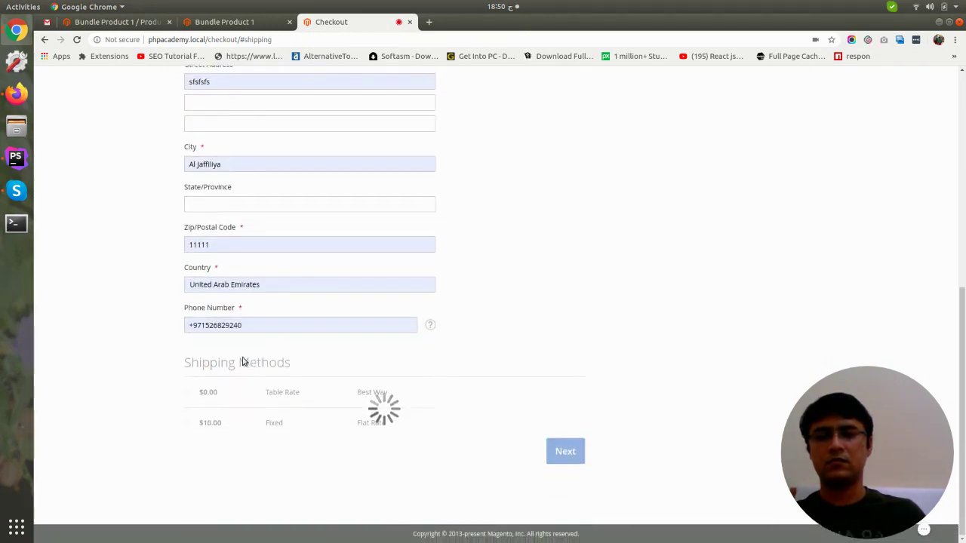
Step: Continue with $10.00 Flat Rate shipping and place the $160.00 order
{"action": "left_click", "coordinate": [566, 452]}
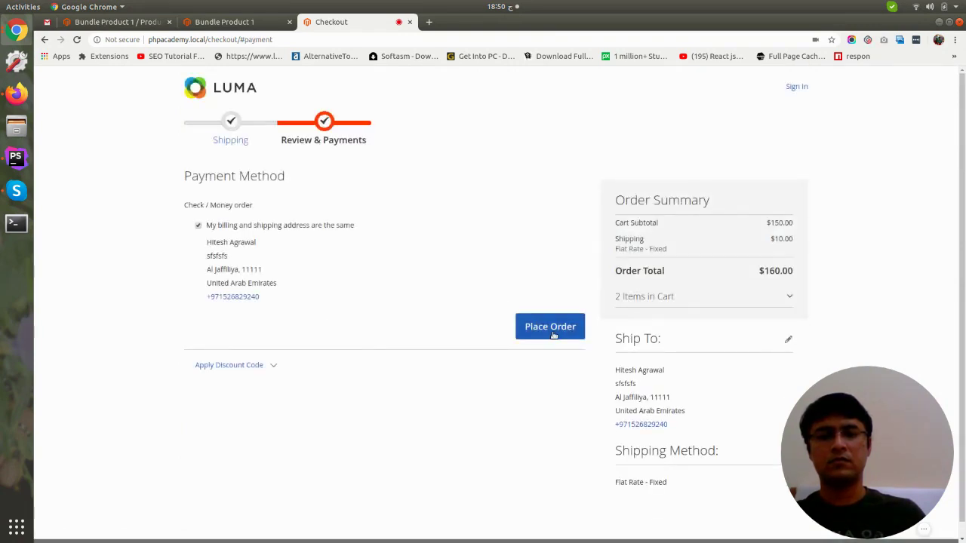
{"action": "left_click", "coordinate": [552, 332]}
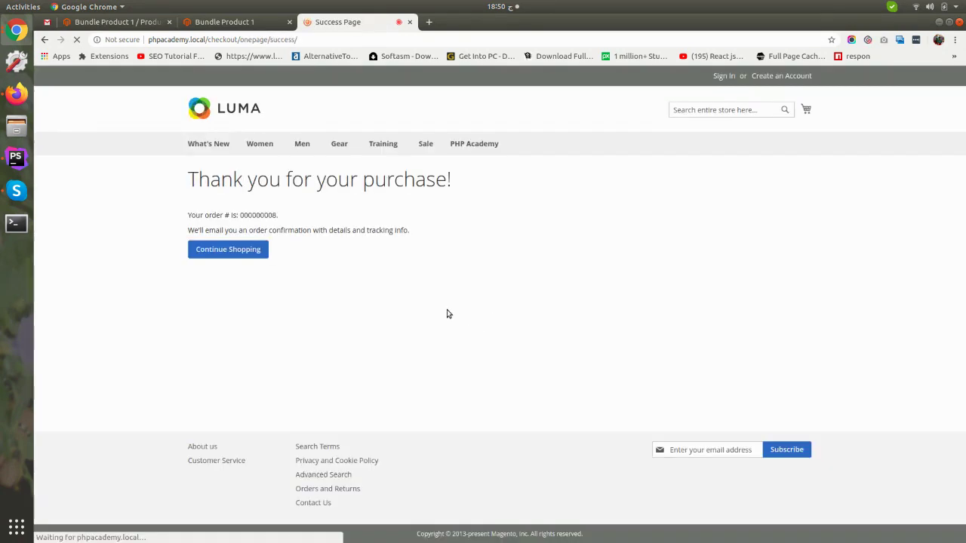
{"action": "left_click", "coordinate": [226, 22]}
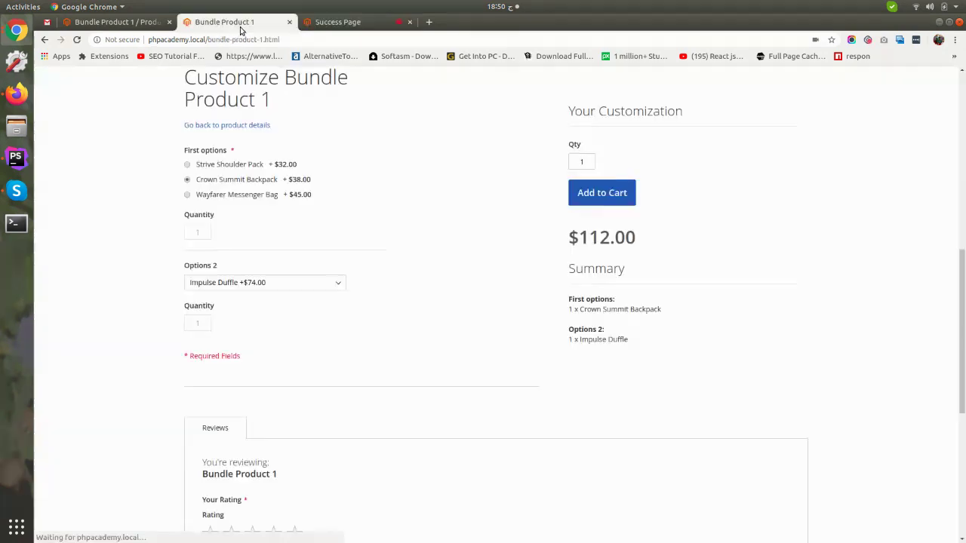
{"action": "left_click", "coordinate": [124, 24]}
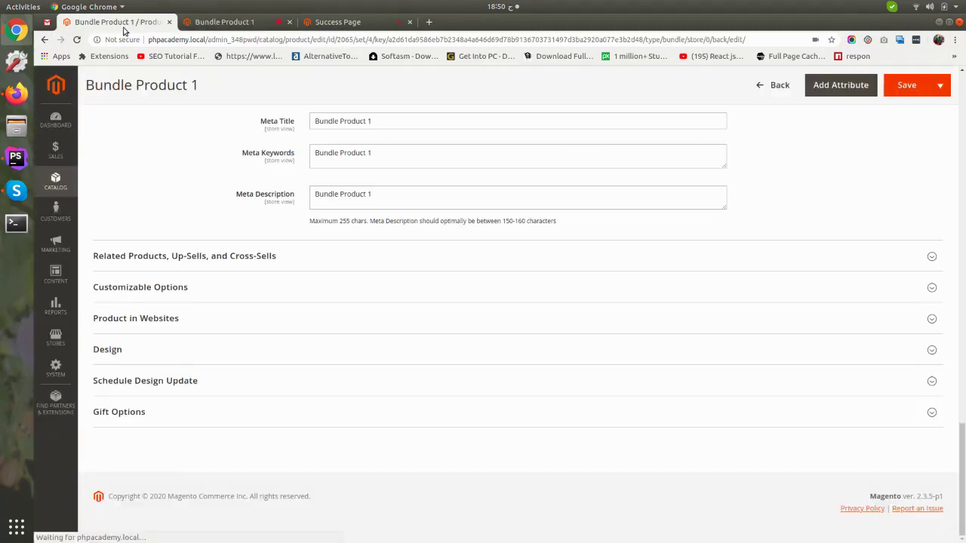
{"action": "left_click", "coordinate": [55, 150]}
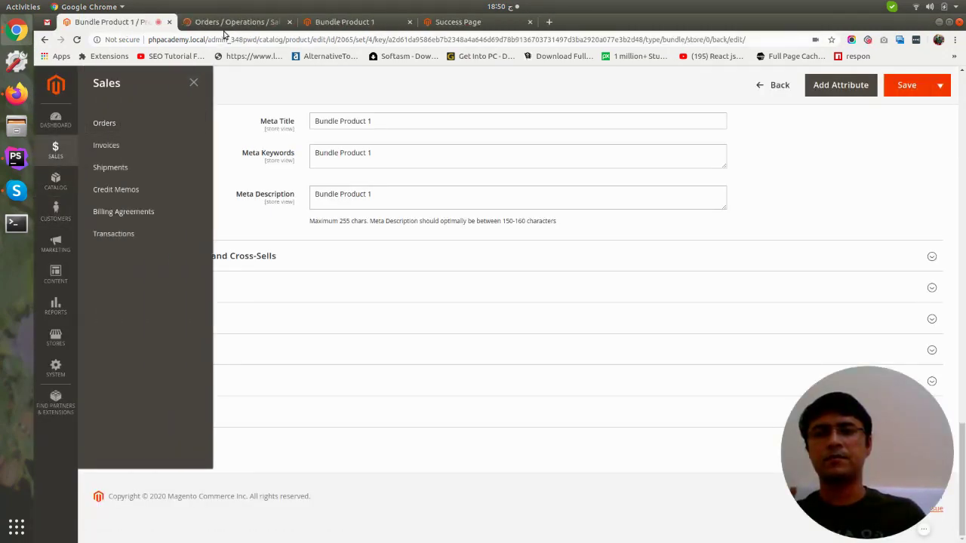
{"action": "left_click", "coordinate": [228, 24]}
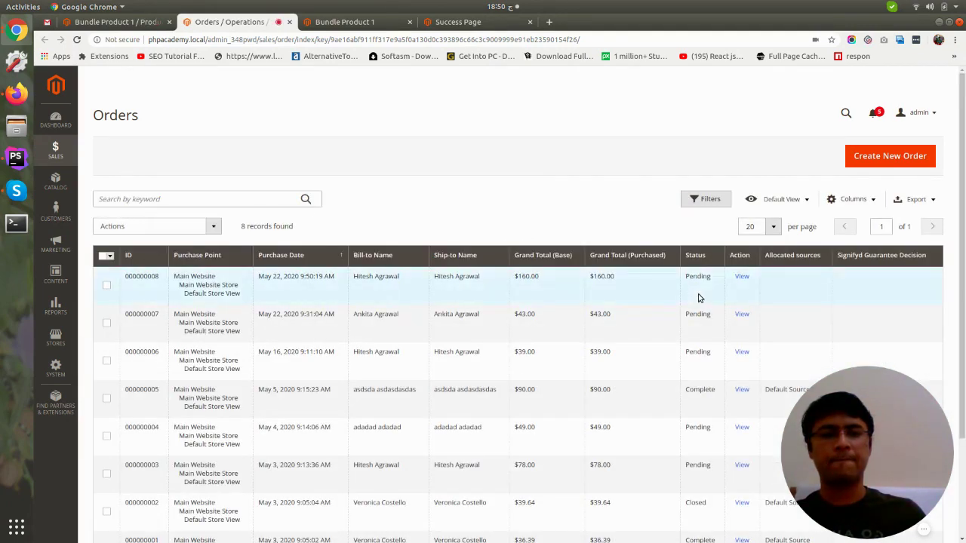
{"action": "left_click", "coordinate": [742, 277]}
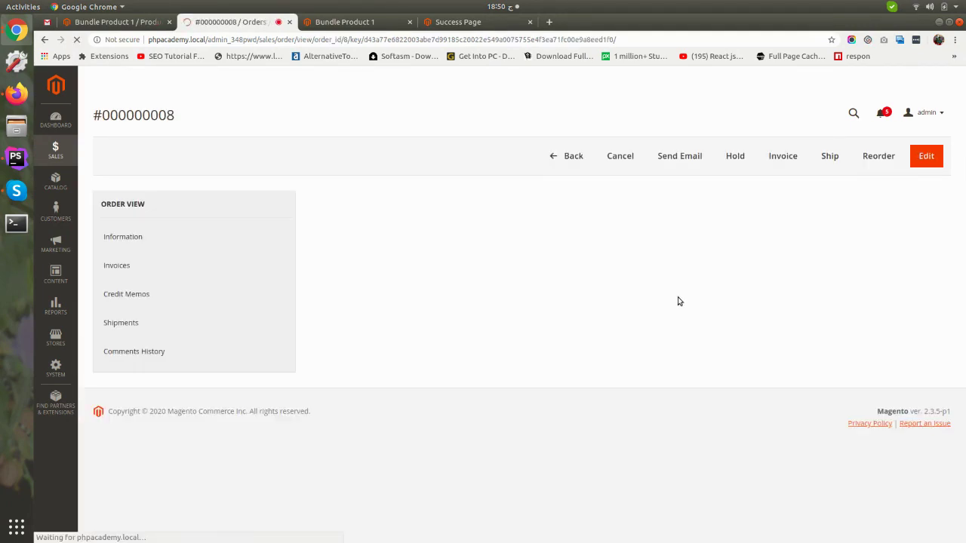
{"action": "scroll", "coordinate": [417, 276], "scroll_direction": "down", "scroll_amount": 5}
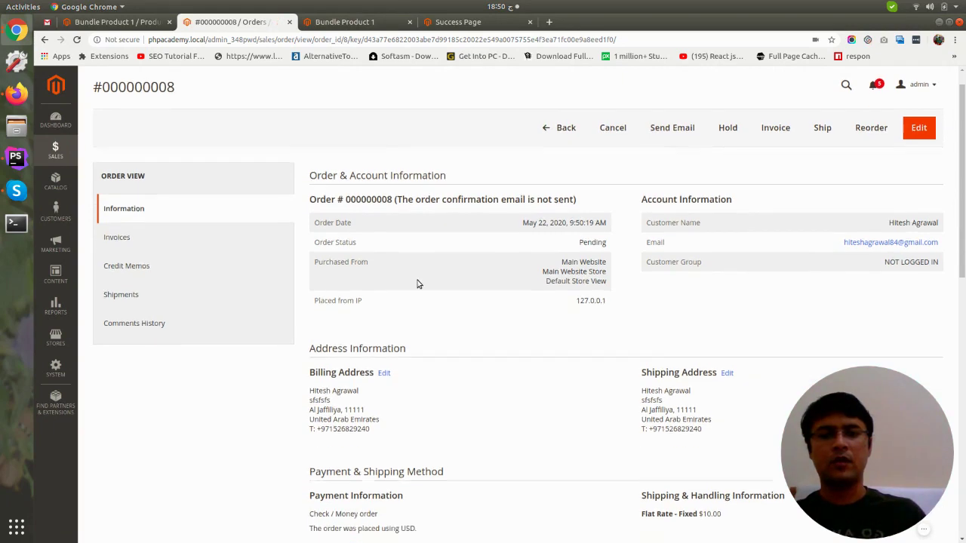
{"action": "scroll", "coordinate": [413, 295], "scroll_direction": "down", "scroll_amount": 2}
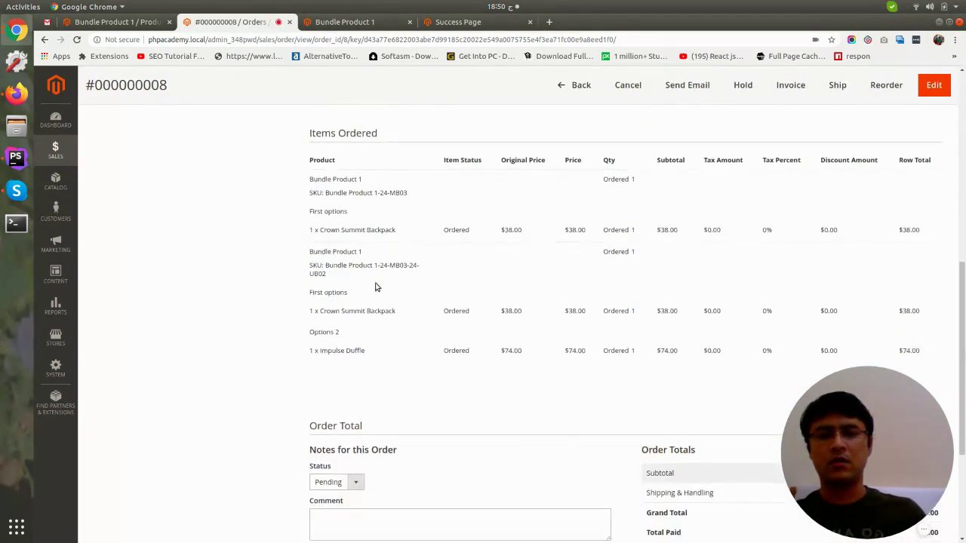
{"action": "left_click_drag", "start_coordinate": [311, 163], "coordinate": [379, 172]}
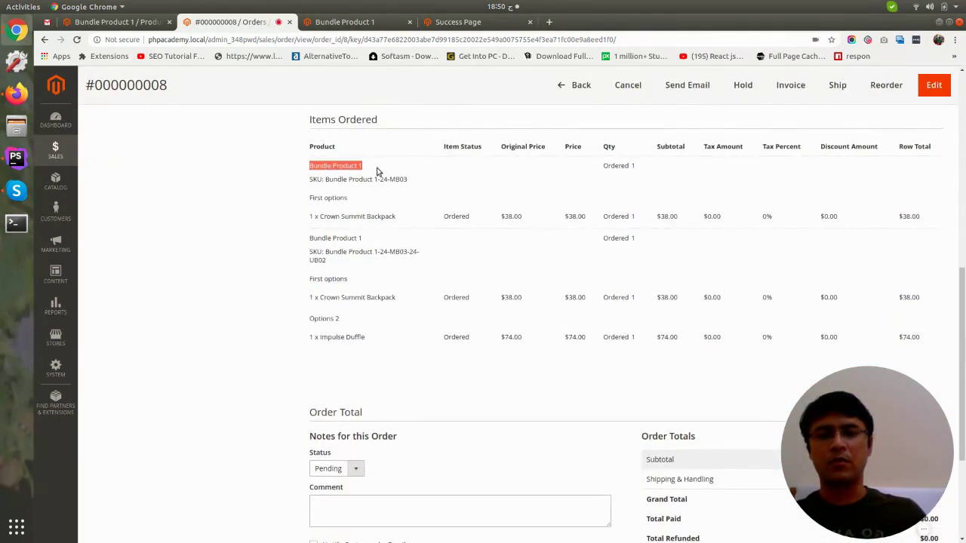
{"action": "left_click", "coordinate": [314, 246]}
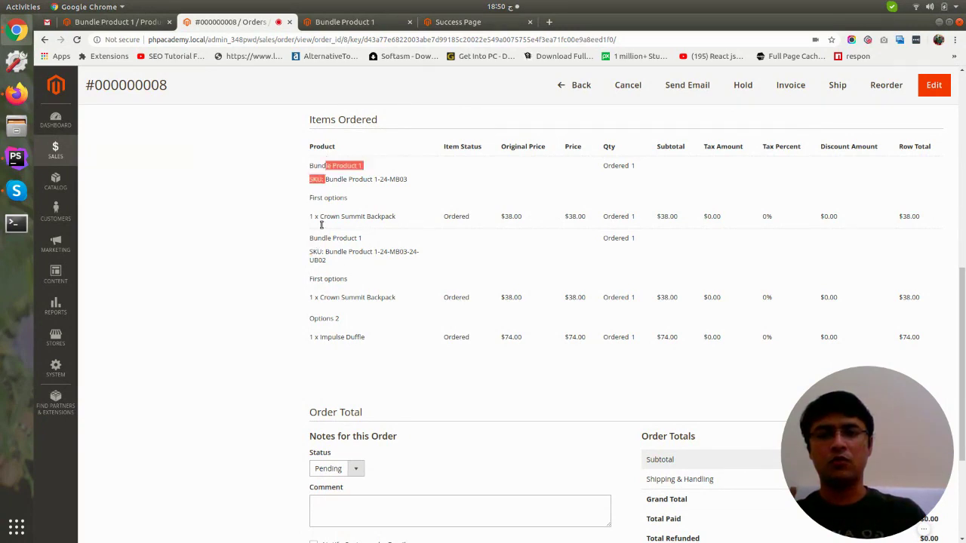
{"action": "left_click_drag", "start_coordinate": [312, 179], "coordinate": [363, 217]}
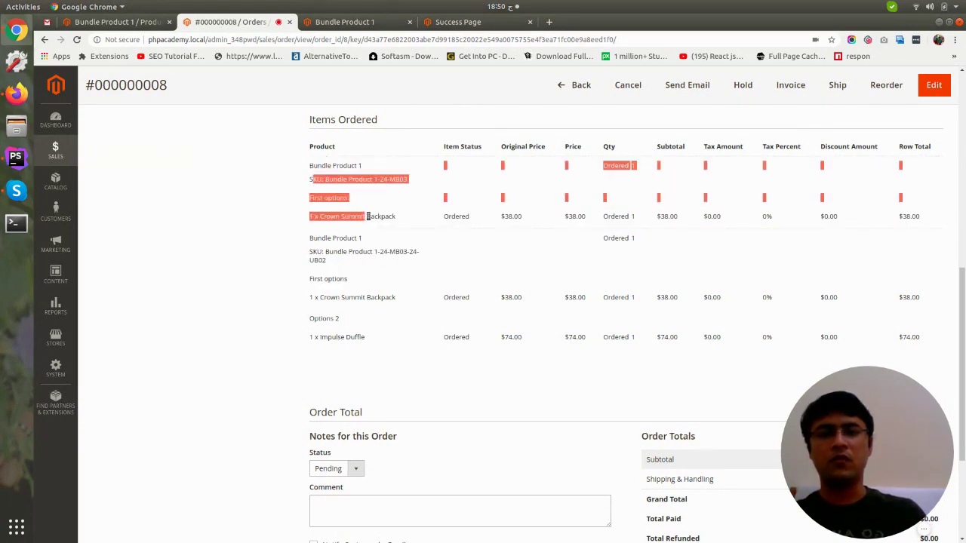
{"action": "left_click", "coordinate": [369, 308]}
{"action": "left_click_drag", "start_coordinate": [315, 278], "coordinate": [377, 306]}
{"action": "left_click", "coordinate": [332, 299]}
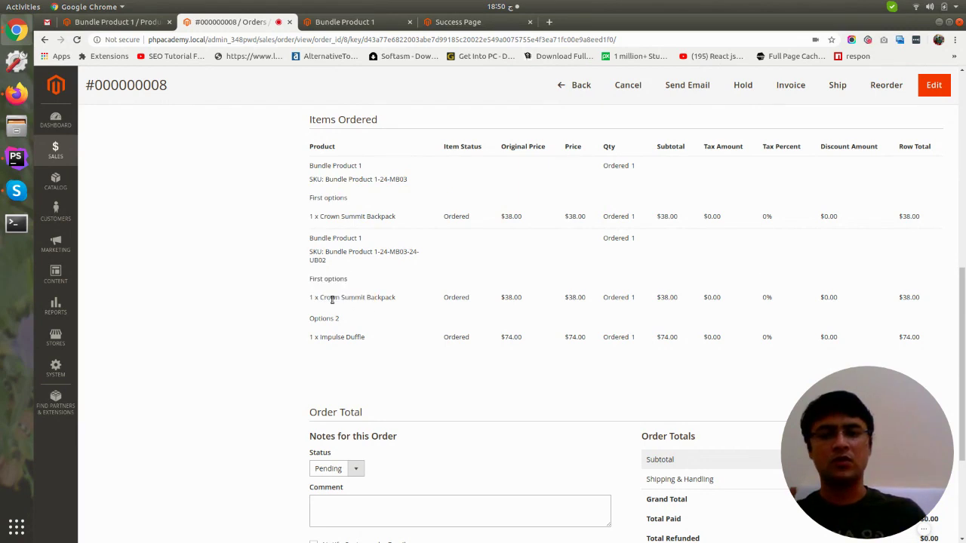
{"action": "left_click", "coordinate": [345, 275]}
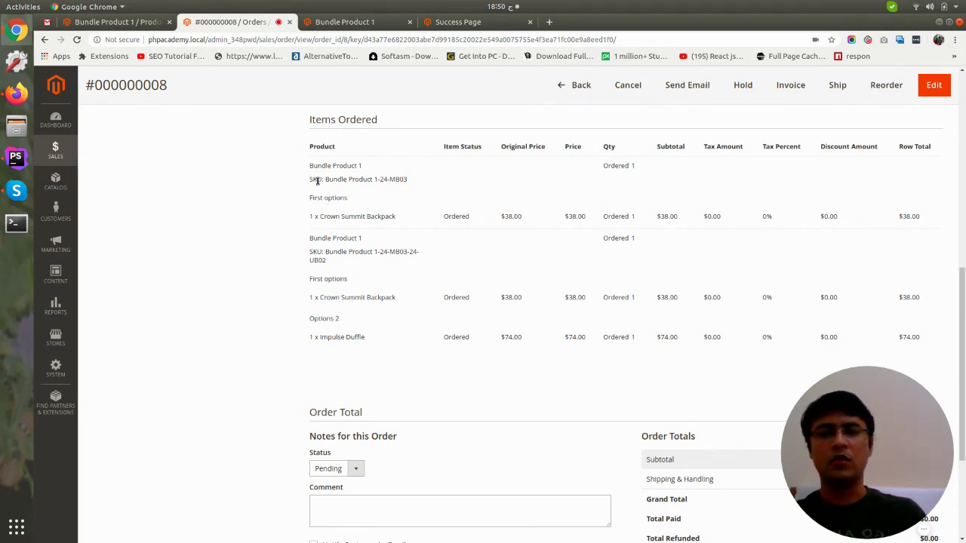
{"action": "left_click_drag", "start_coordinate": [325, 178], "coordinate": [404, 182]}
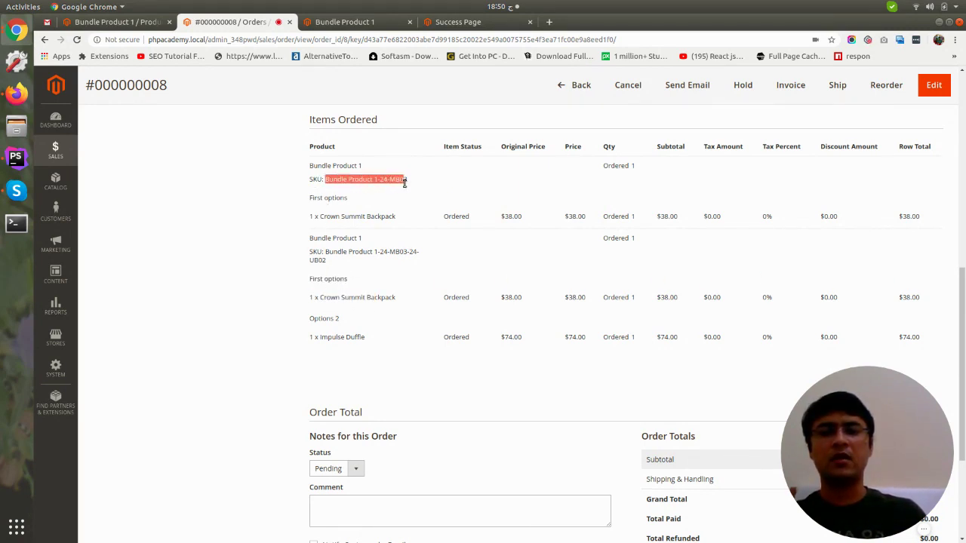
{"action": "left_click_drag", "start_coordinate": [326, 179], "coordinate": [412, 183]}
{"action": "left_click", "coordinate": [388, 179]}
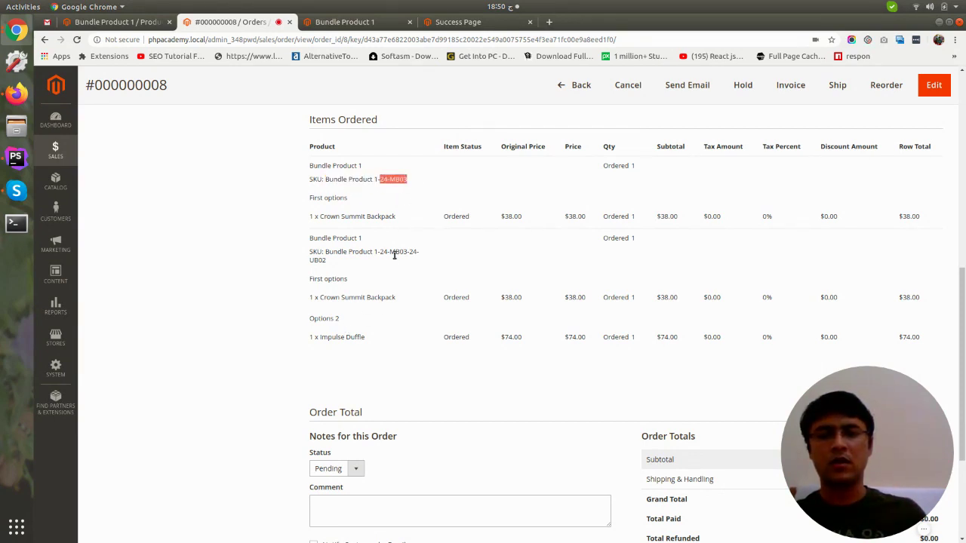
{"action": "left_click_drag", "start_coordinate": [384, 252], "coordinate": [421, 254]}
{"action": "left_click_drag", "start_coordinate": [313, 252], "coordinate": [401, 280]}
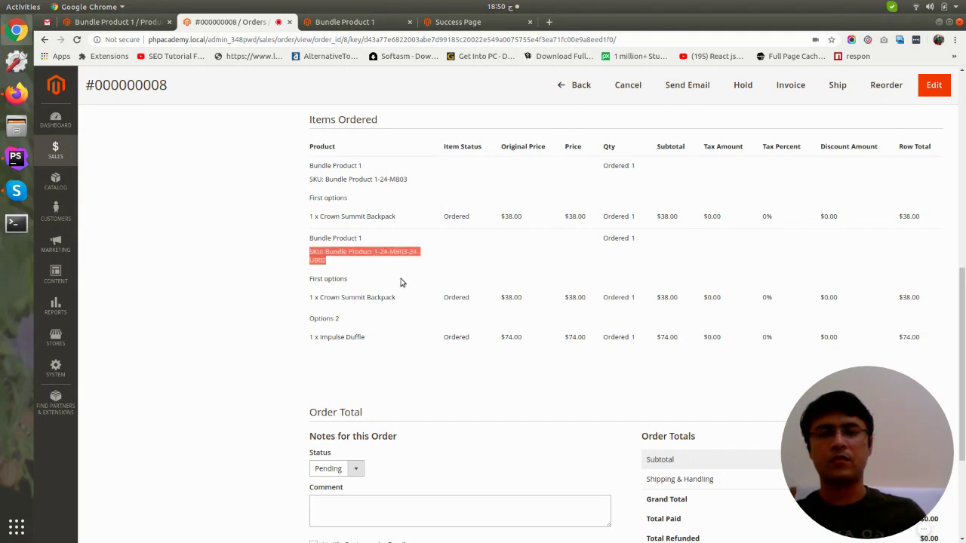
{"action": "left_click", "coordinate": [402, 280]}
{"action": "scroll", "coordinate": [414, 278], "scroll_direction": "up", "scroll_amount": 3}
{"action": "scroll", "coordinate": [416, 276], "scroll_direction": "up", "scroll_amount": 2}
{"action": "scroll", "coordinate": [414, 301], "scroll_direction": "down", "scroll_amount": 5}
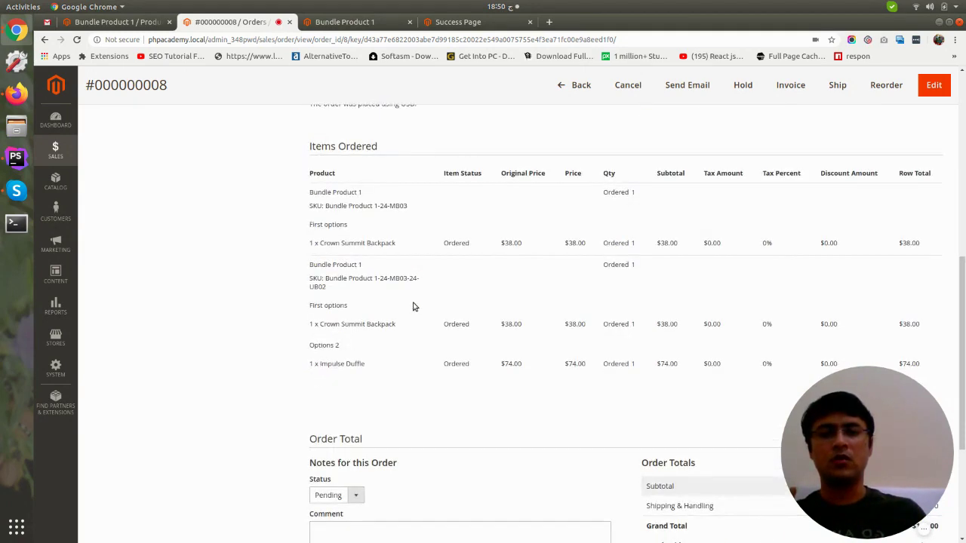
{"action": "left_click_drag", "start_coordinate": [375, 277], "coordinate": [398, 280]}
{"action": "left_click", "coordinate": [336, 324]}
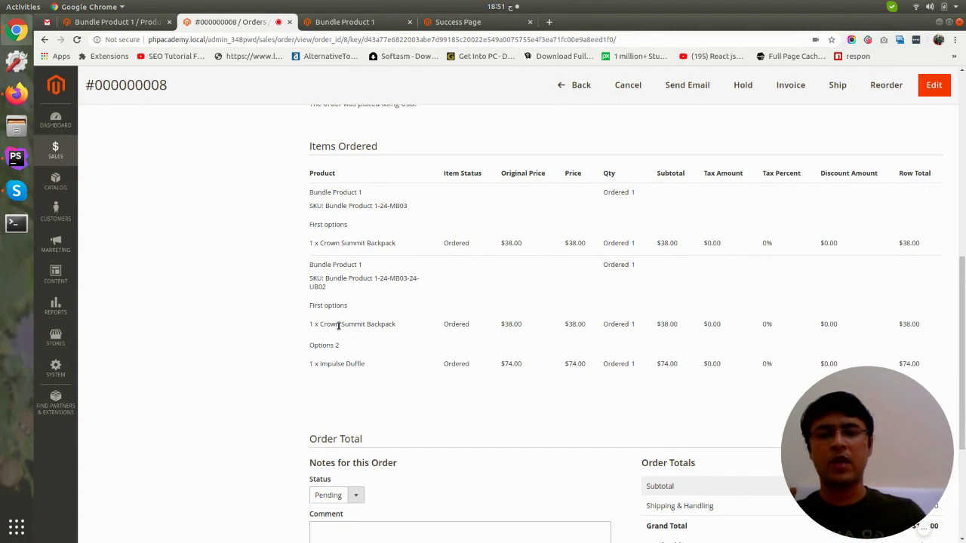
{"action": "left_click_drag", "start_coordinate": [337, 324], "coordinate": [322, 323]}
{"action": "left_click", "coordinate": [387, 321]}
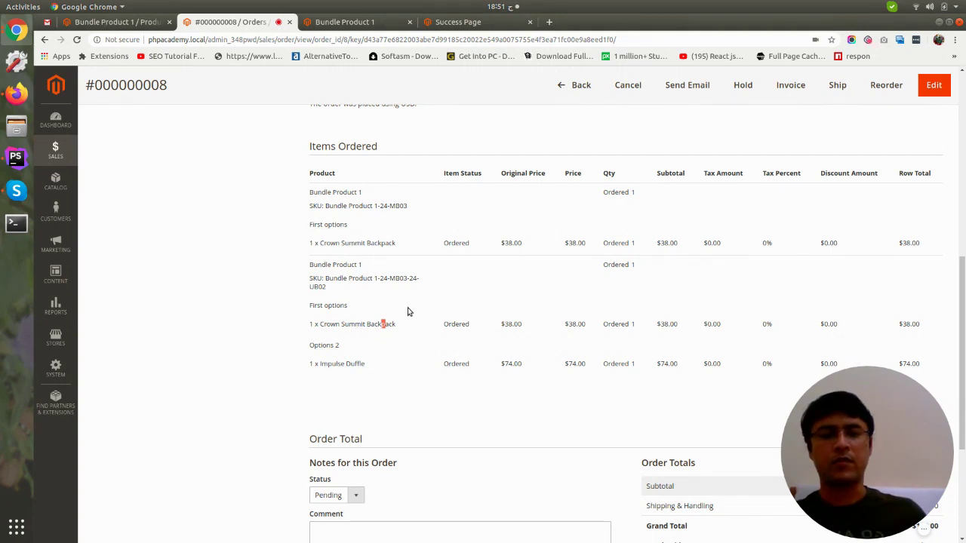
{"action": "scroll", "coordinate": [408, 312], "scroll_direction": "down", "scroll_amount": 2}
{"action": "scroll", "coordinate": [406, 309], "scroll_direction": "up", "scroll_amount": 8}
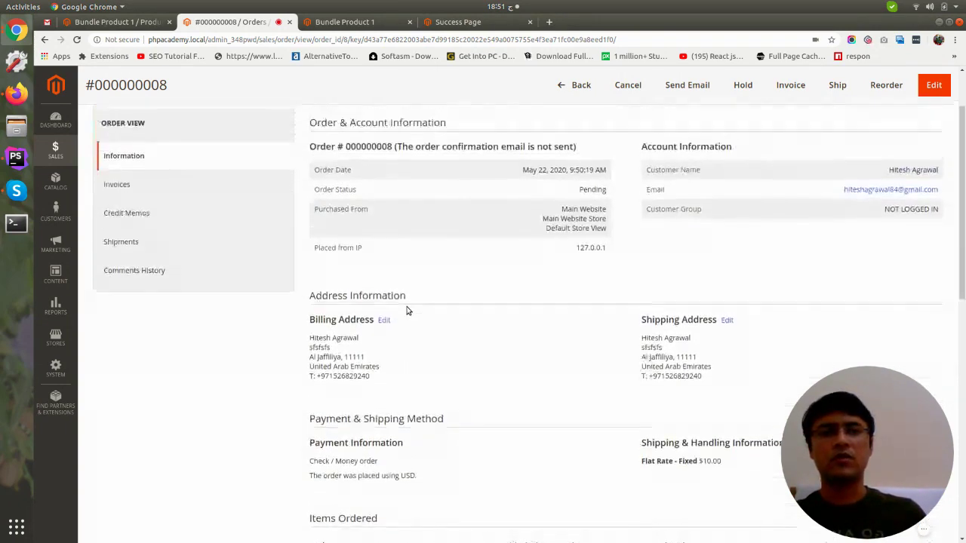
Step: Return from the Bundle Product 1 admin edit page to the products list
{"action": "left_click", "coordinate": [356, 22]}
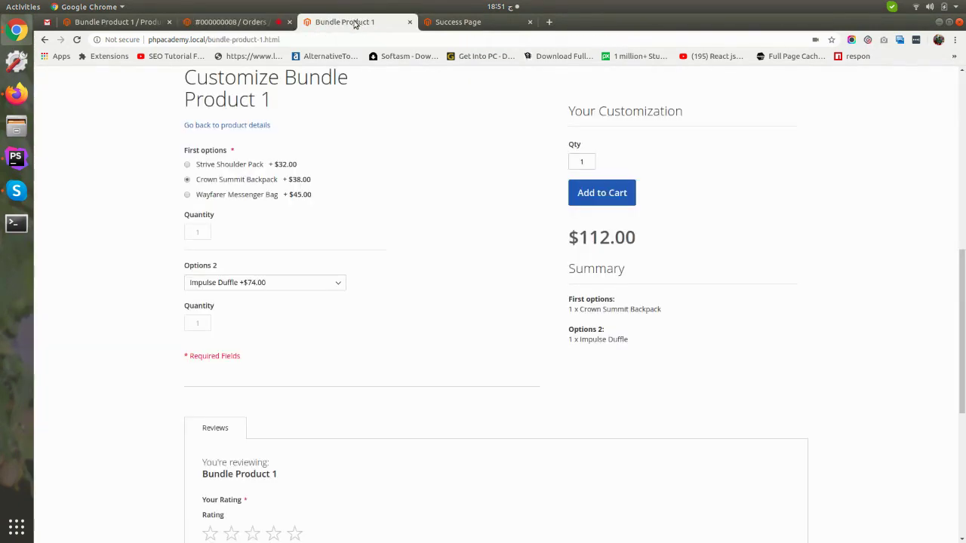
{"action": "left_click", "coordinate": [237, 22]}
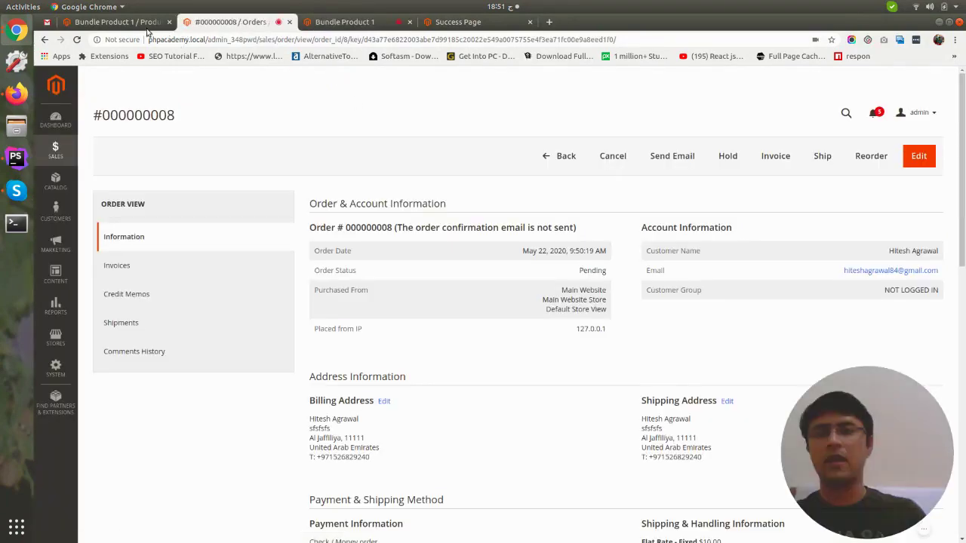
{"action": "left_click", "coordinate": [125, 22]}
{"action": "left_click", "coordinate": [339, 248]}
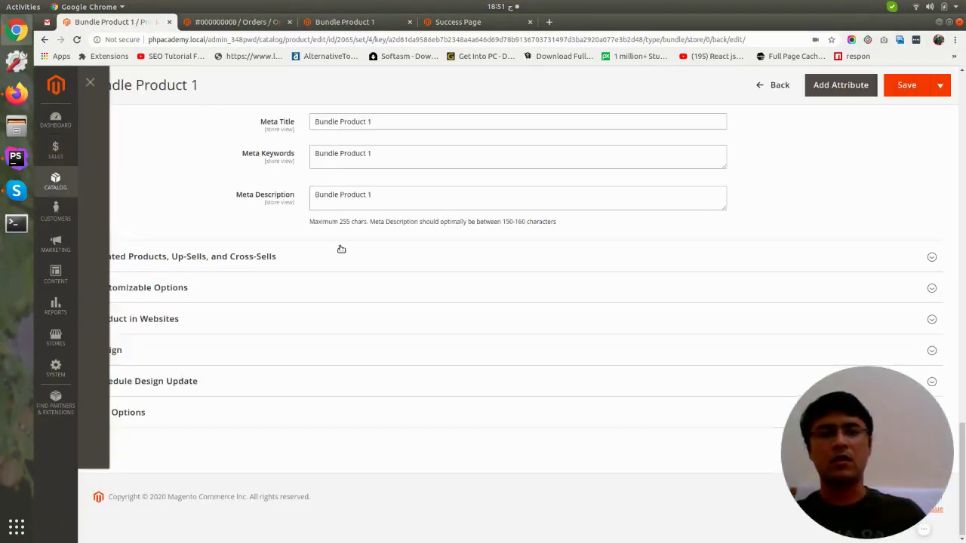
{"action": "scroll", "coordinate": [339, 248], "scroll_direction": "up", "scroll_amount": 3}
{"action": "left_click_drag", "start_coordinate": [963, 405], "coordinate": [963, 130]}
{"action": "scroll", "coordinate": [488, 325], "scroll_direction": "up", "scroll_amount": 2}
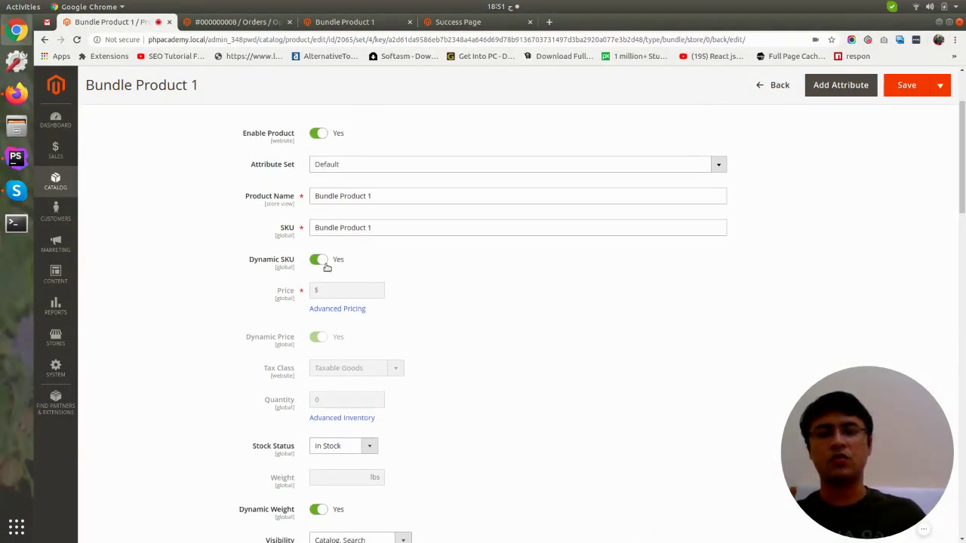
{"action": "left_click", "coordinate": [780, 88]}
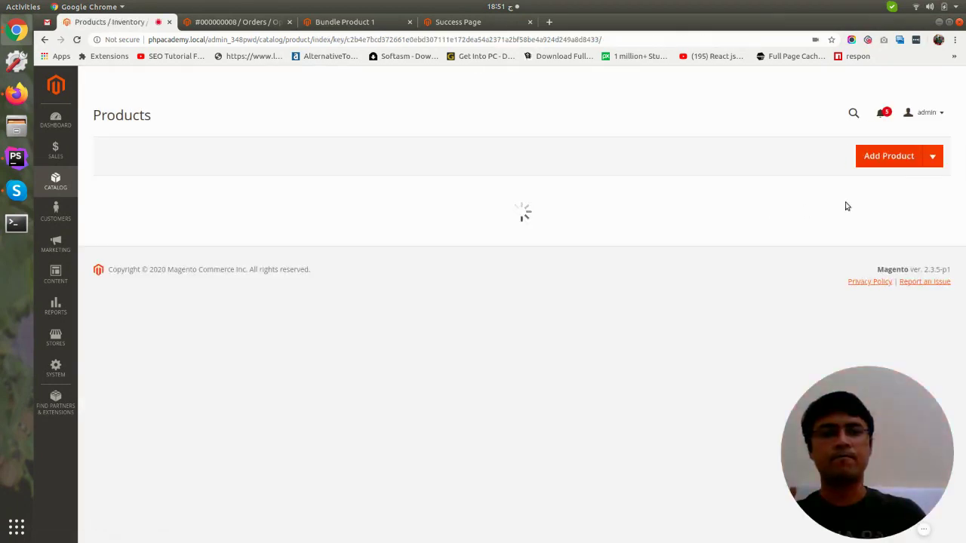
Step: Start a new bundle product named 'Bundle Product 2'
{"action": "left_click", "coordinate": [933, 156]}
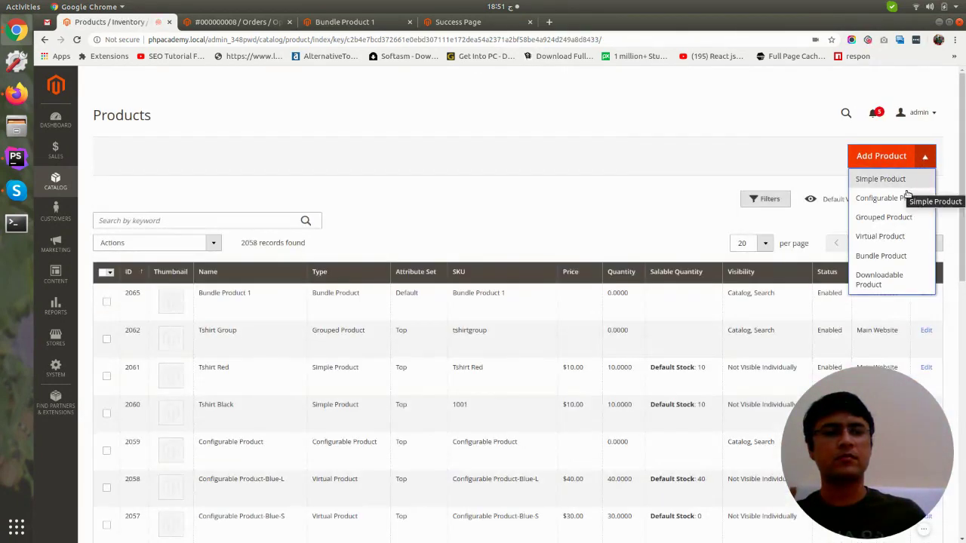
{"action": "left_click", "coordinate": [898, 257]}
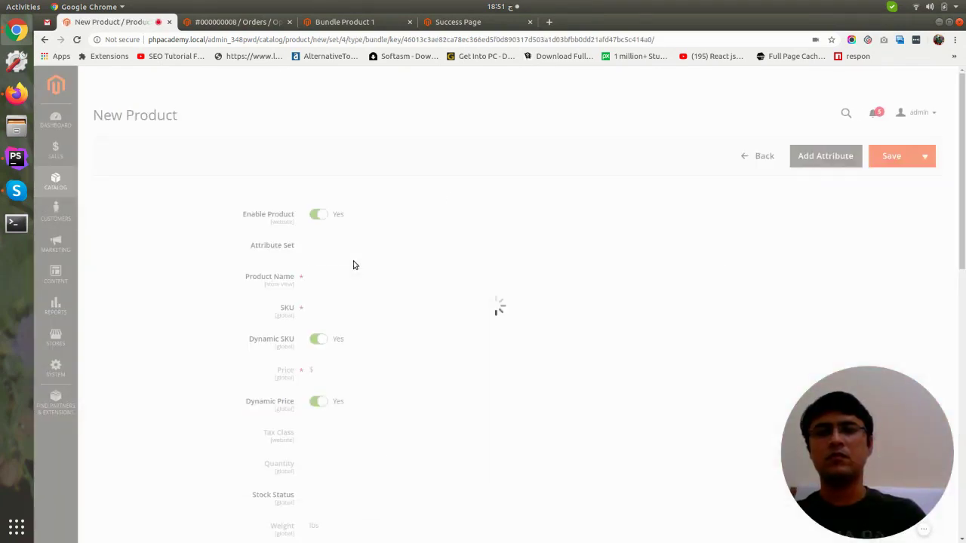
{"action": "left_click", "coordinate": [353, 277]}
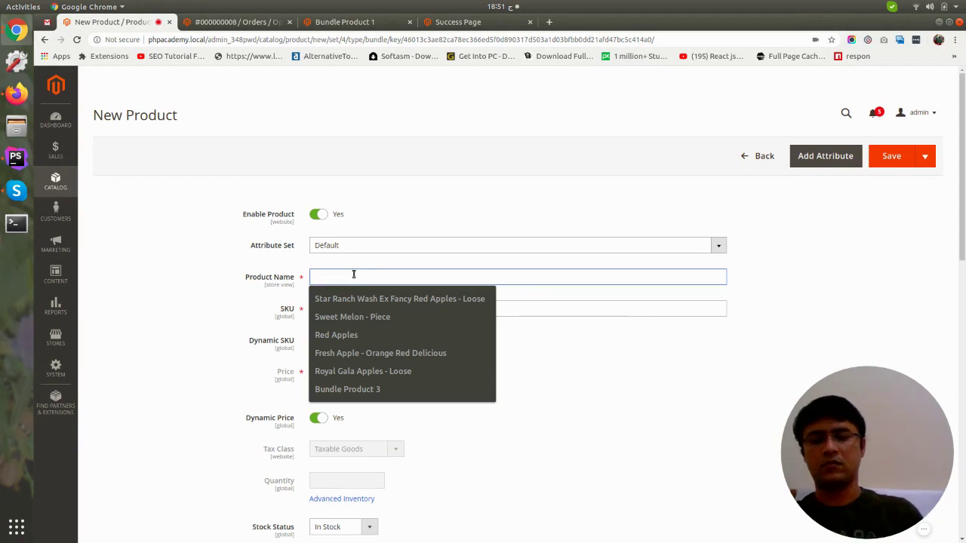
{"action": "type", "text": "Bundle "}
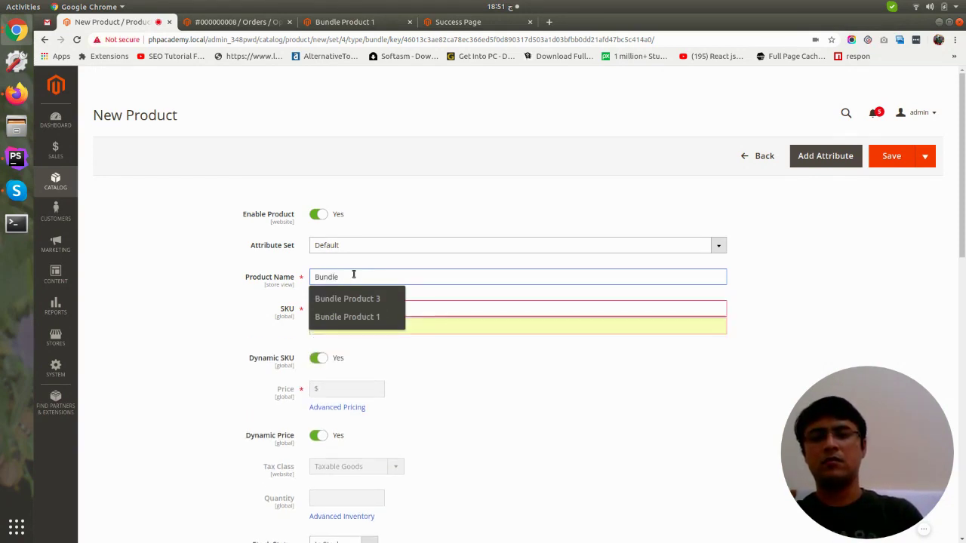
{"action": "type", "text": "Product 2"}
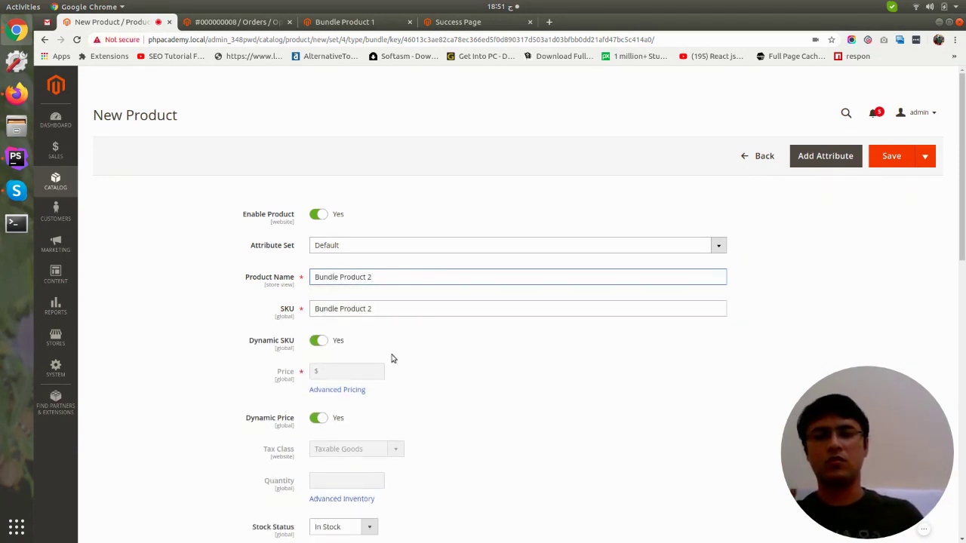
{"action": "scroll", "coordinate": [393, 358], "scroll_direction": "down", "scroll_amount": 4}
Step: Turn off Dynamic SKU and Dynamic Price and set the fixed price to 100
{"action": "left_click", "coordinate": [320, 181]}
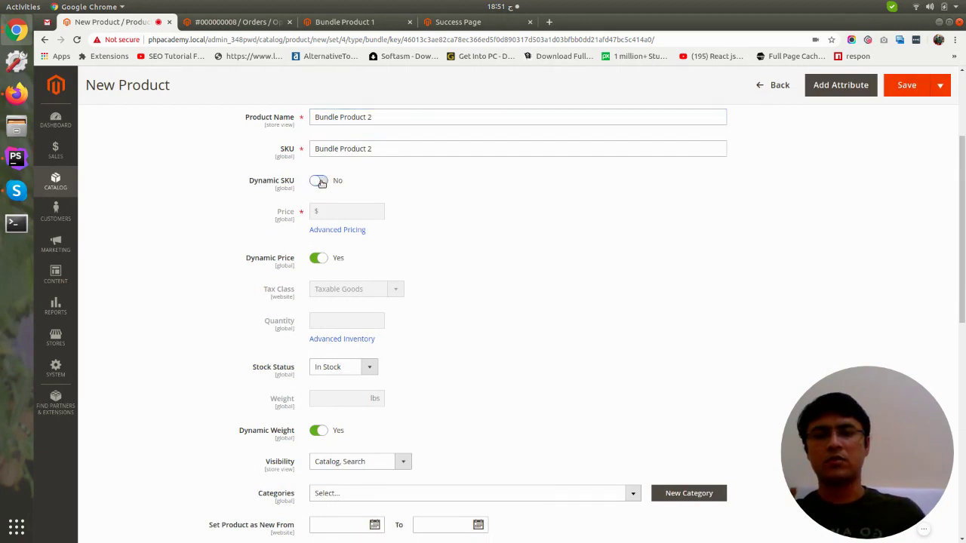
{"action": "left_click", "coordinate": [317, 259]}
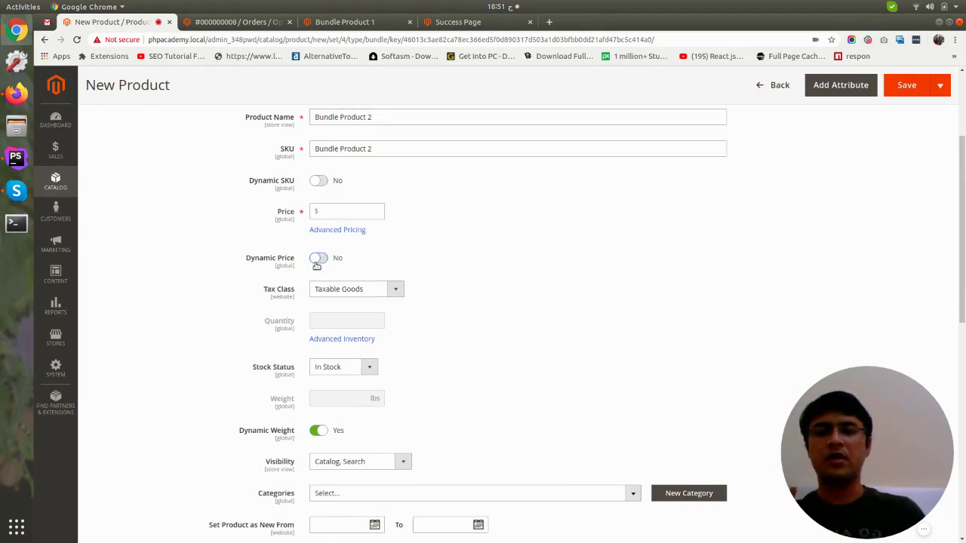
{"action": "left_click", "coordinate": [338, 211]}
{"action": "left_click_drag", "start_coordinate": [281, 215], "coordinate": [301, 212]}
{"action": "left_click", "coordinate": [341, 229]}
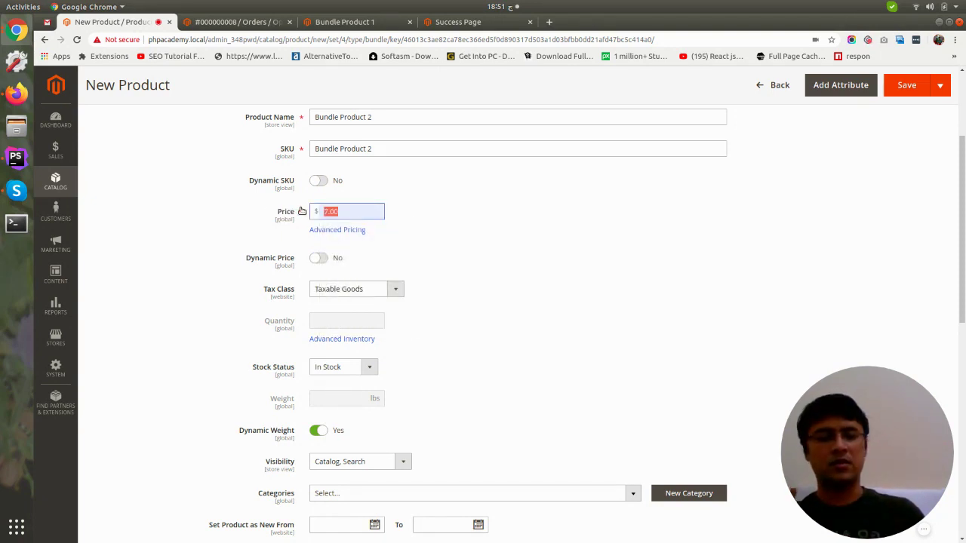
{"action": "key", "text": "BackSpace"}
{"action": "type", "text": "100"}
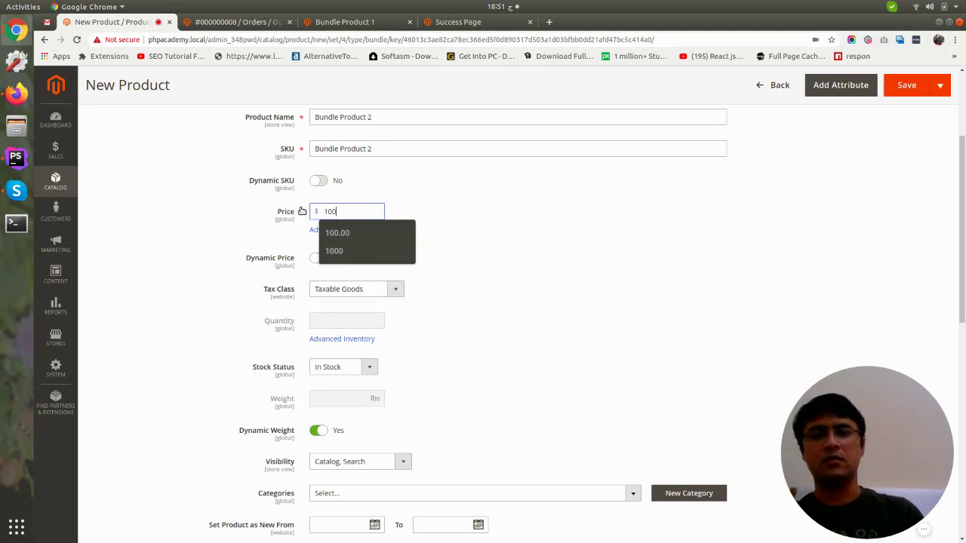
{"action": "left_click", "coordinate": [528, 230]}
Step: Scroll to the Bundle Items section, where Ship Bundle Items is Together
{"action": "scroll", "coordinate": [472, 274], "scroll_direction": "down", "scroll_amount": 1}
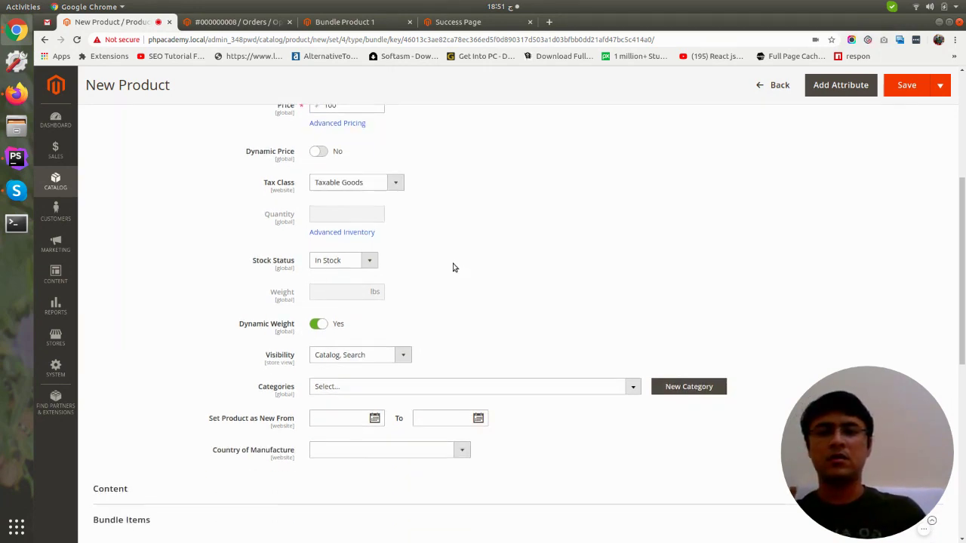
{"action": "scroll", "coordinate": [351, 249], "scroll_direction": "down", "scroll_amount": 2}
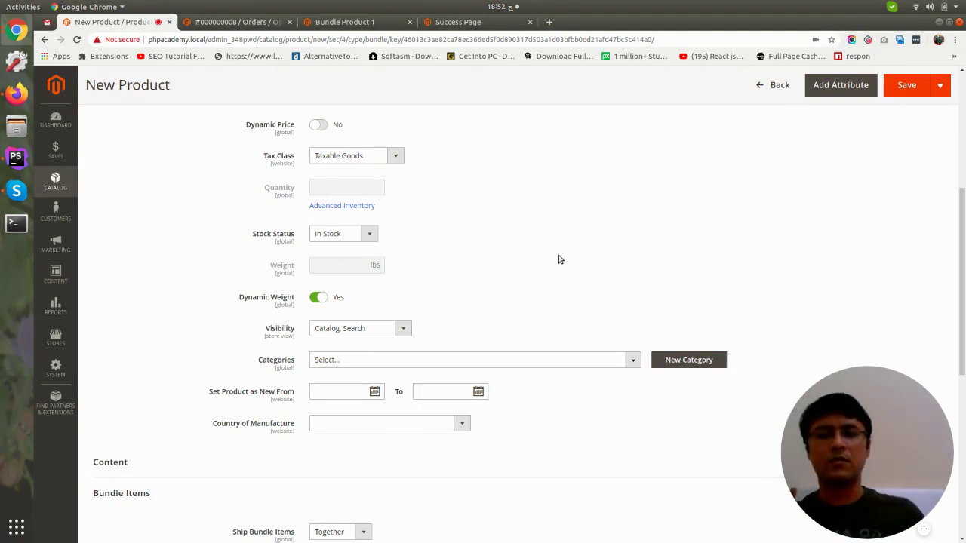
{"action": "scroll", "coordinate": [559, 260], "scroll_direction": "down", "scroll_amount": 5}
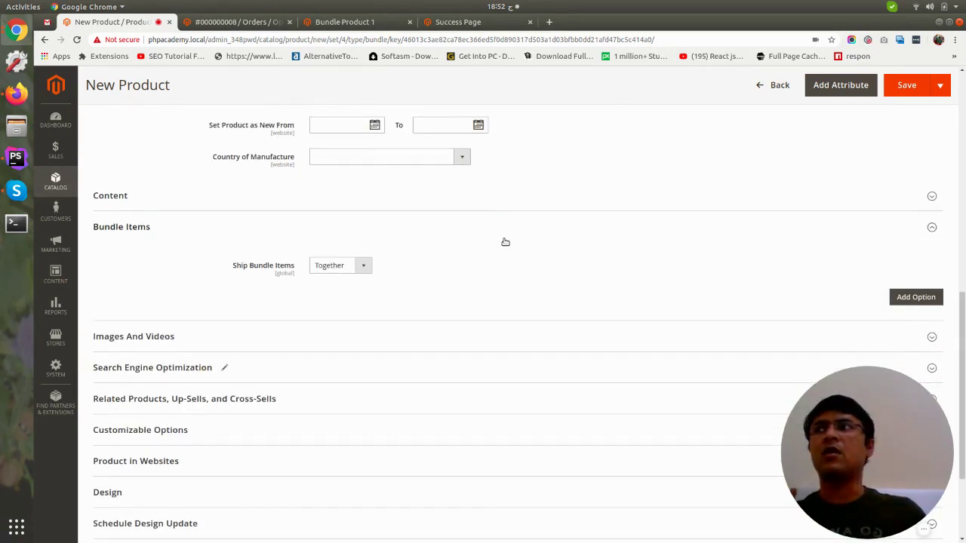
{"action": "scroll", "coordinate": [495, 239], "scroll_direction": "down", "scroll_amount": 3}
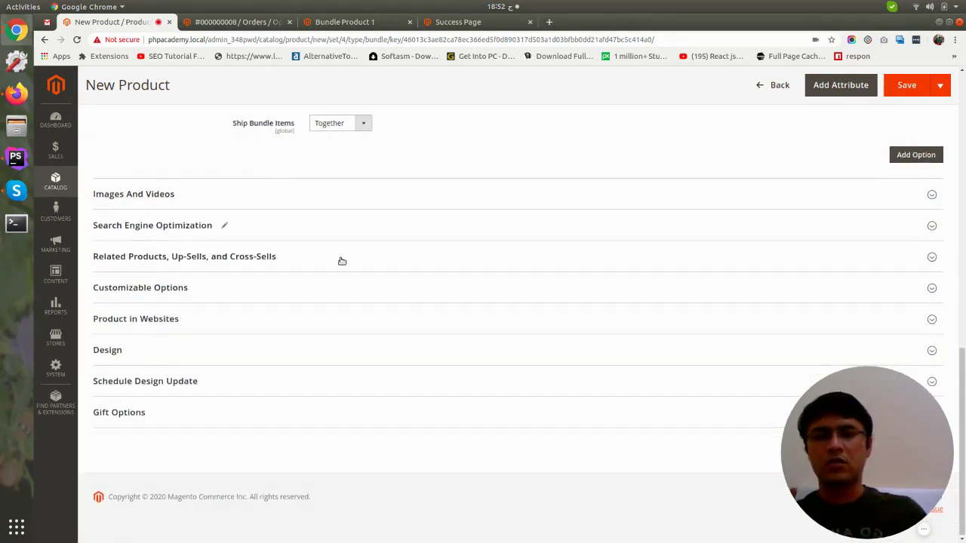
{"action": "scroll", "coordinate": [339, 261], "scroll_direction": "up", "scroll_amount": 2}
Step: Add a bundle option titled 'First option' with Radio Buttons input type
{"action": "left_click", "coordinate": [917, 234]}
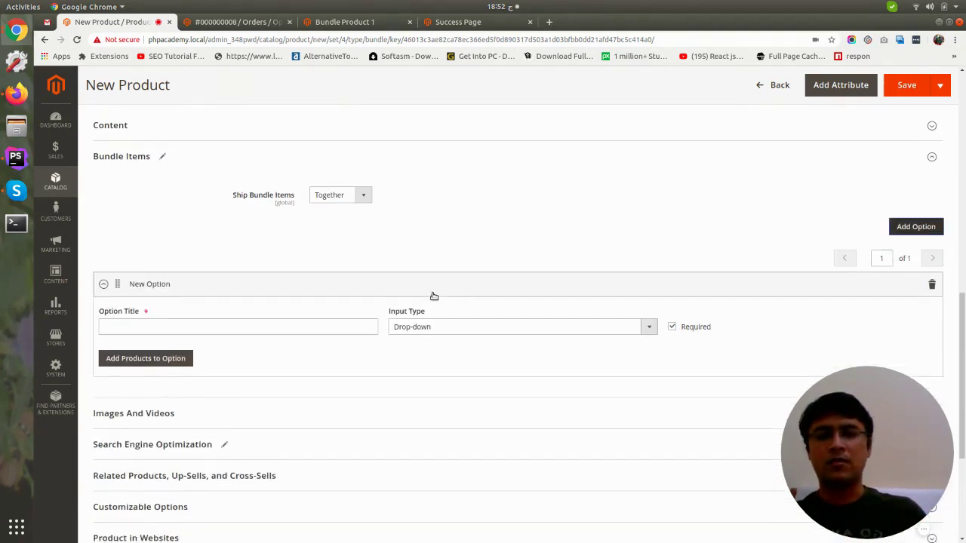
{"action": "scroll", "coordinate": [339, 279], "scroll_direction": "down", "scroll_amount": 2}
{"action": "left_click", "coordinate": [192, 229]}
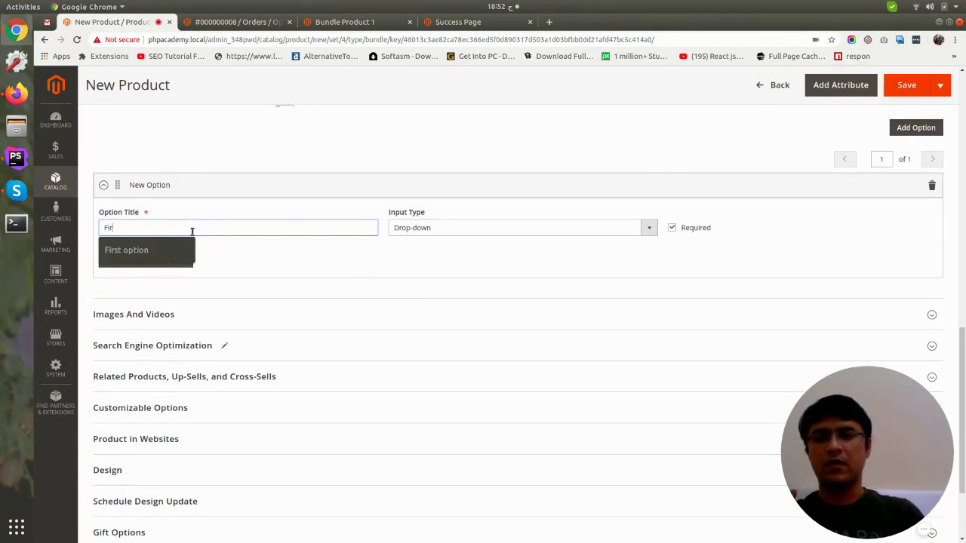
{"action": "type", "text": "First option"}
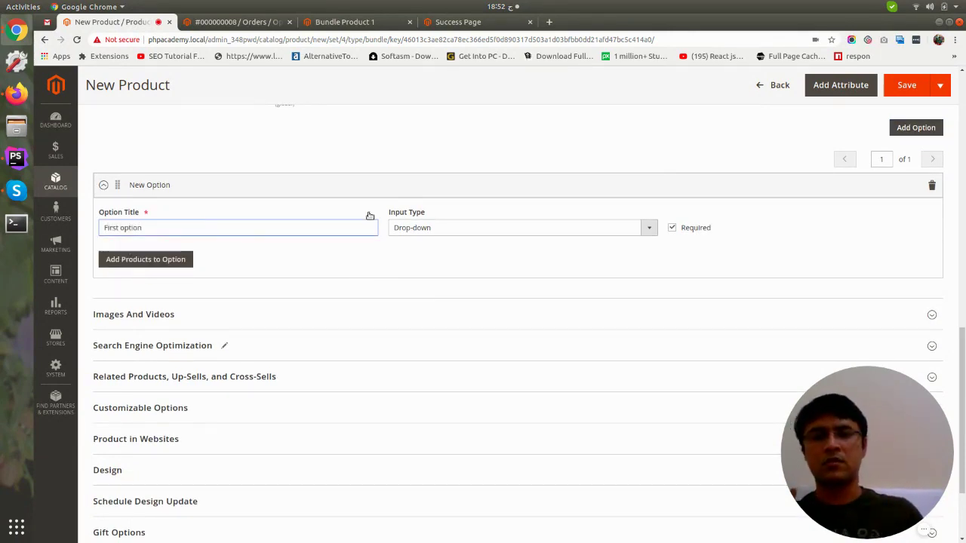
{"action": "left_click", "coordinate": [487, 228]}
{"action": "left_click", "coordinate": [465, 251]}
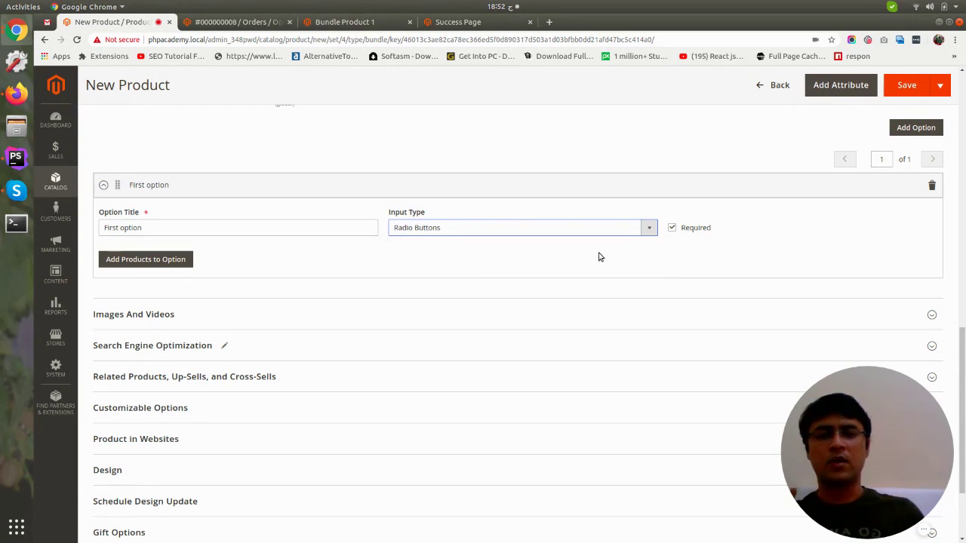
Step: Add Strive Shoulder Pack, Crown Summit Backpack and Wayfarer Messenger Bag to First option
{"action": "left_click", "coordinate": [149, 264]}
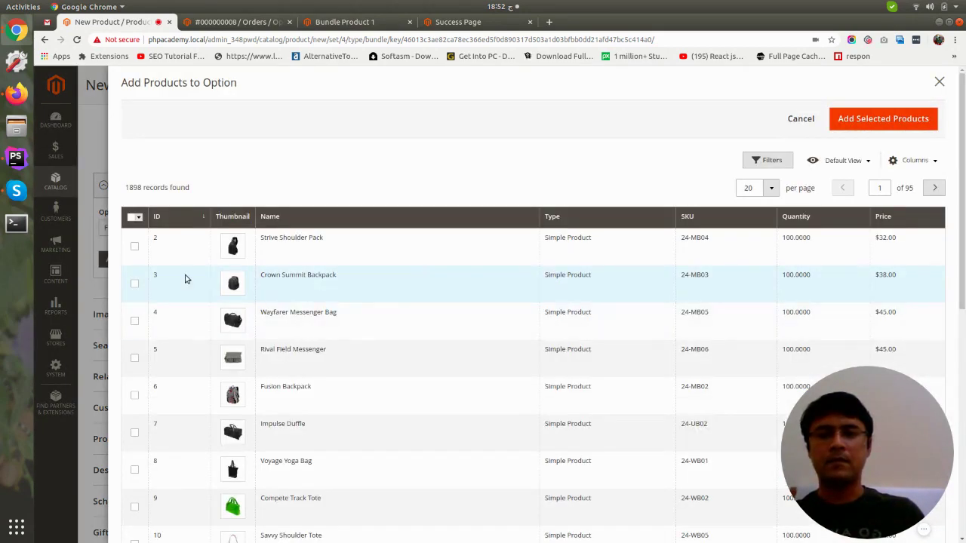
{"action": "left_click", "coordinate": [134, 246]}
{"action": "left_click", "coordinate": [134, 283]}
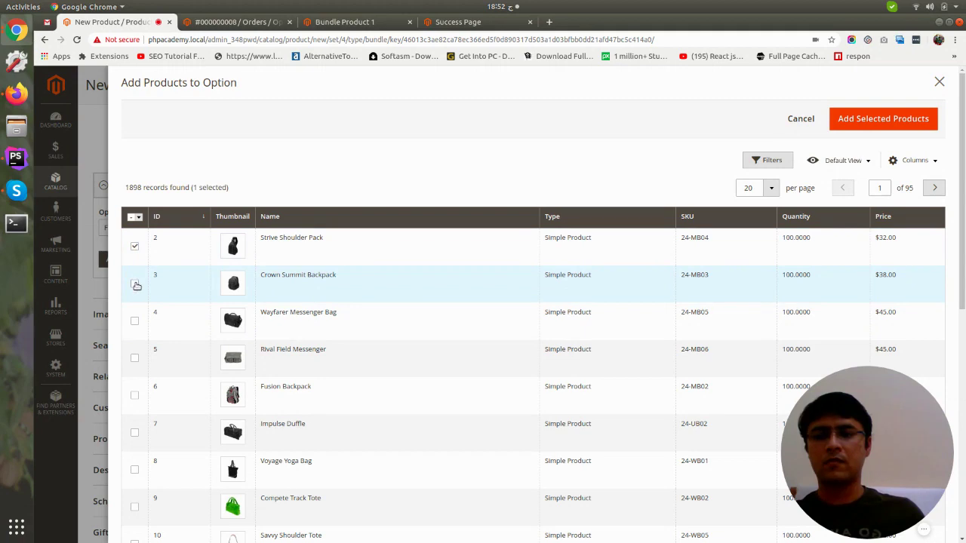
{"action": "left_click", "coordinate": [135, 323]}
{"action": "left_click", "coordinate": [878, 127]}
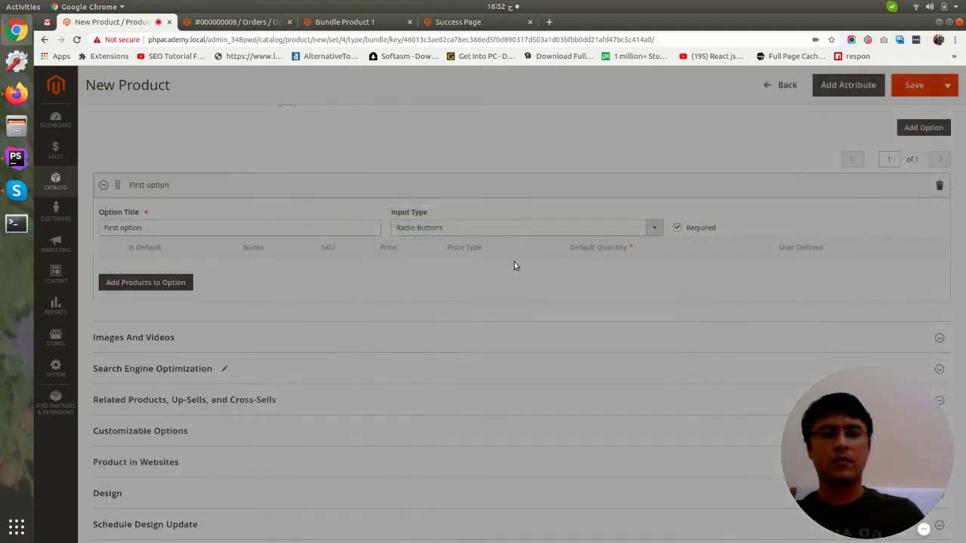
{"action": "left_click", "coordinate": [417, 290]}
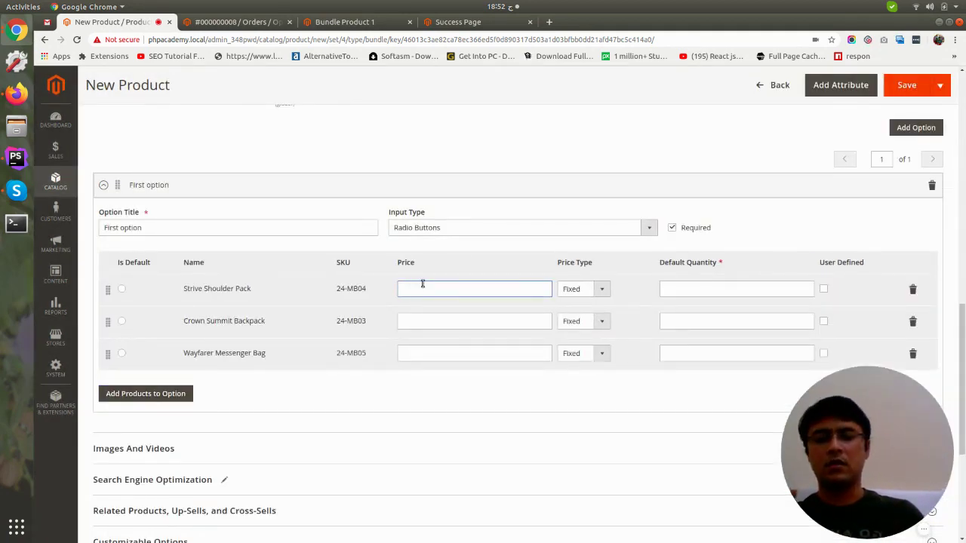
Step: Enter 10 as the Strive Shoulder Pack price, checking it against the bundle's 100 price
{"action": "type", "text": "10"}
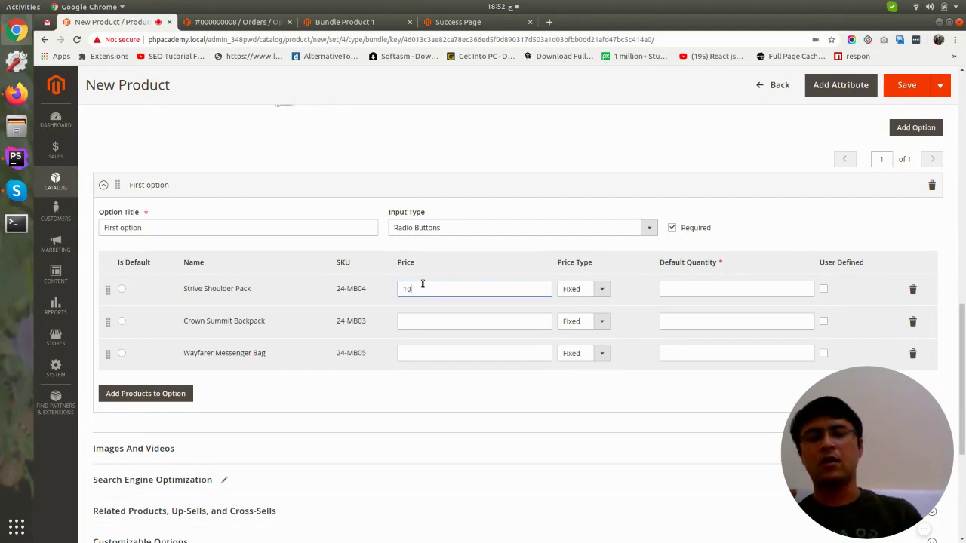
{"action": "left_click_drag", "start_coordinate": [416, 287], "coordinate": [400, 284]}
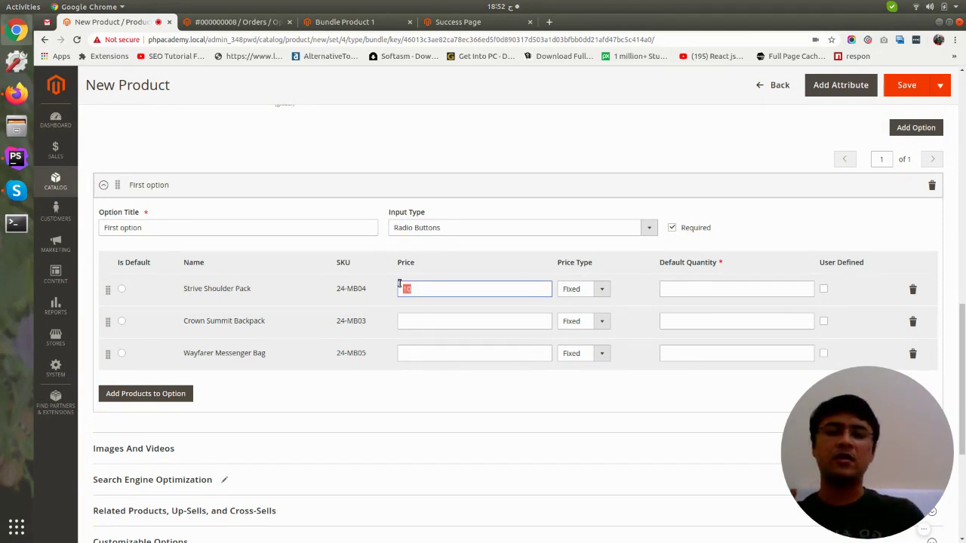
{"action": "left_click", "coordinate": [416, 319]}
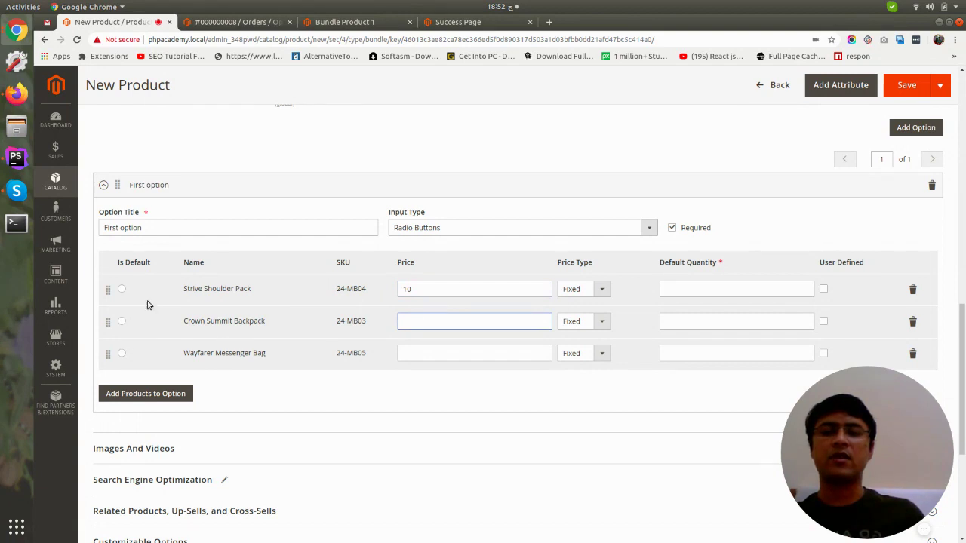
{"action": "left_click_drag", "start_coordinate": [435, 288], "coordinate": [371, 297]}
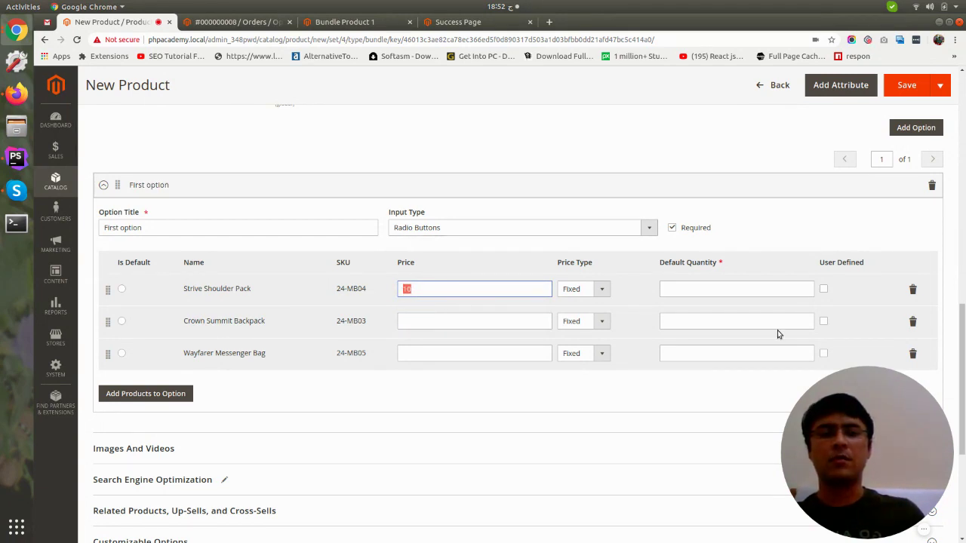
{"action": "scroll", "coordinate": [340, 332], "scroll_direction": "up", "scroll_amount": 10}
{"action": "double_click", "coordinate": [338, 320]}
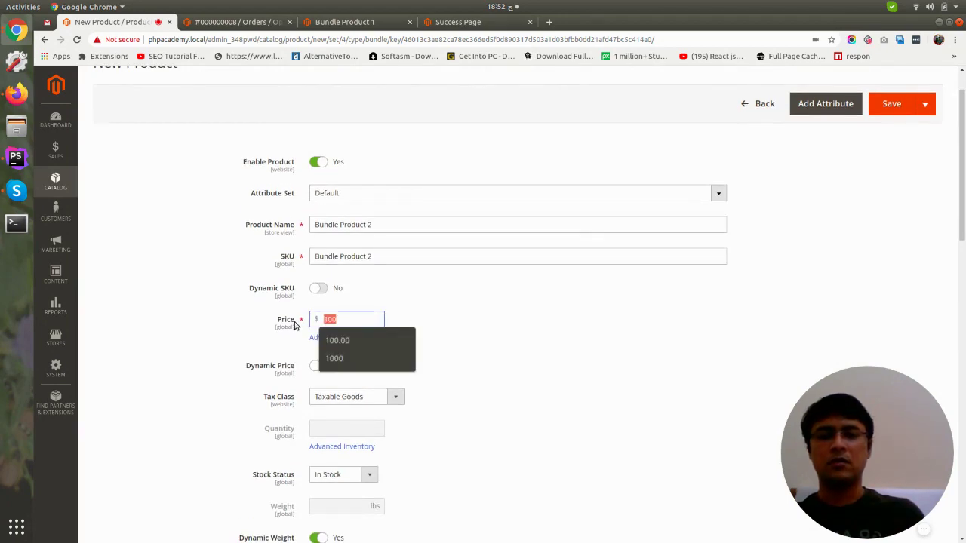
{"action": "left_click_drag", "start_coordinate": [963, 132], "coordinate": [964, 317]}
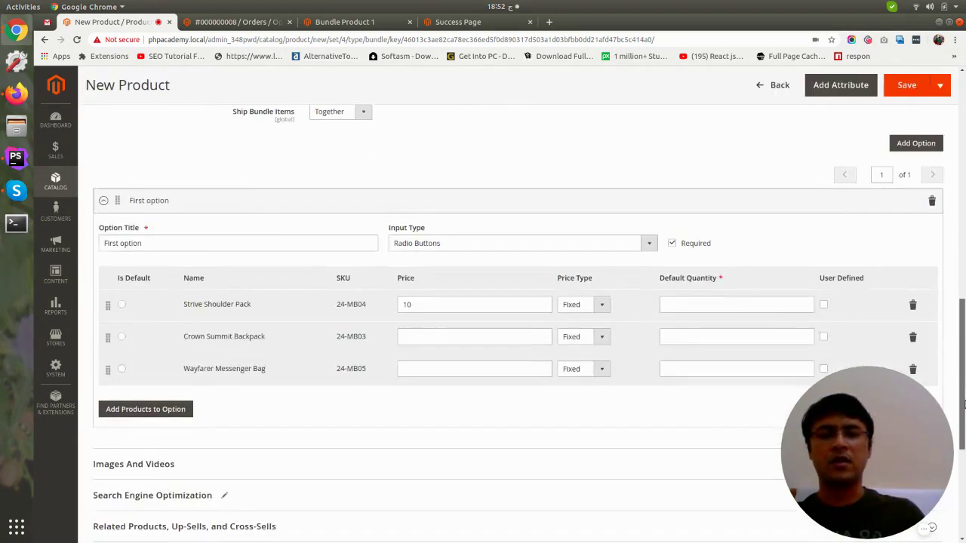
{"action": "left_click", "coordinate": [403, 281]}
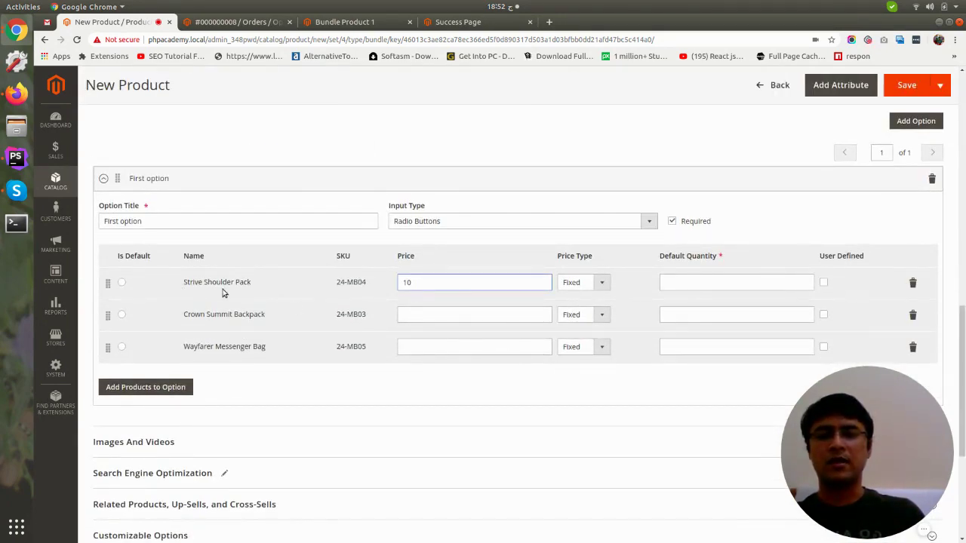
{"action": "left_click_drag", "start_coordinate": [450, 286], "coordinate": [369, 274]}
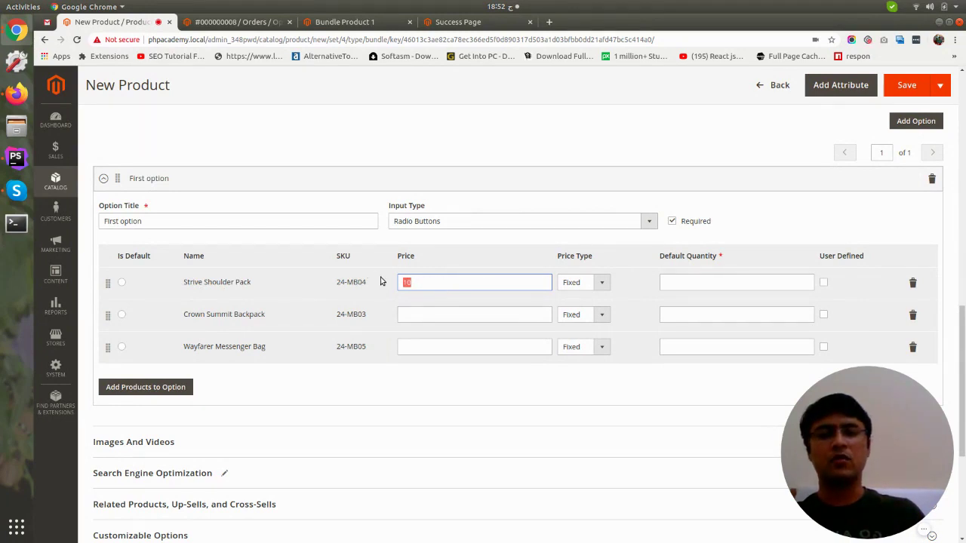
Step: Leave the Crown Summit Backpack and Wayfarer Messenger Bag prices blank
{"action": "left_click", "coordinate": [453, 317]}
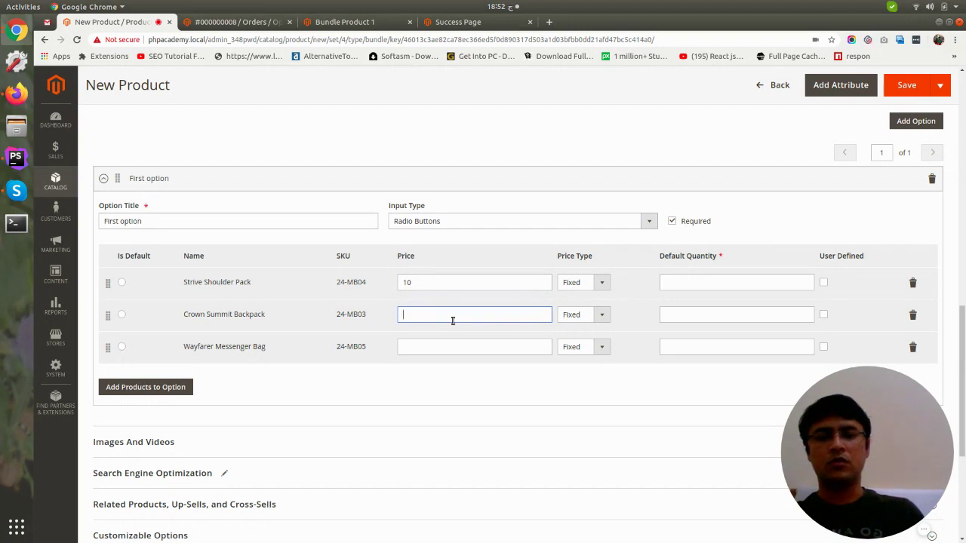
{"action": "type", "text": "0"}
{"action": "left_click", "coordinate": [435, 347]}
{"action": "type", "text": "0"}
{"action": "left_click_drag", "start_coordinate": [421, 290], "coordinate": [388, 278]}
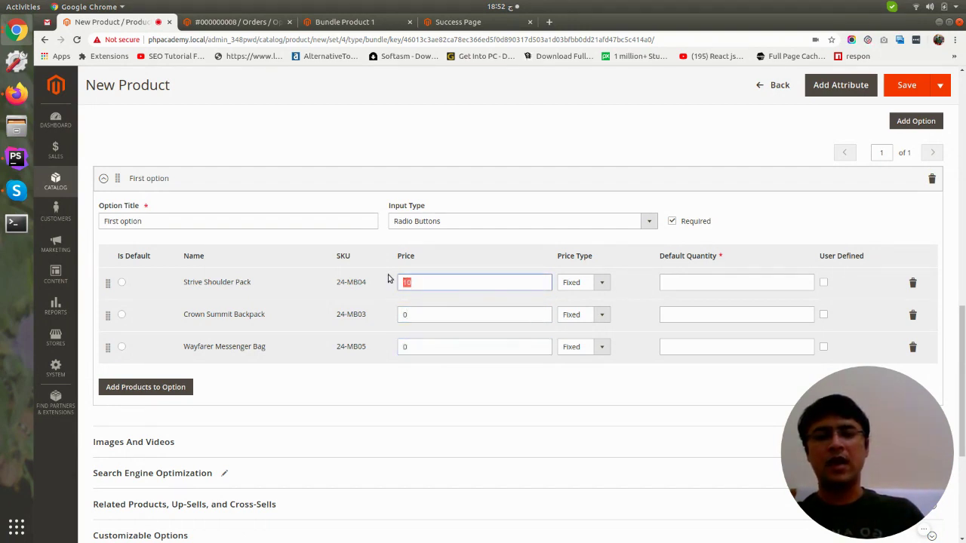
{"action": "left_click", "coordinate": [466, 317]}
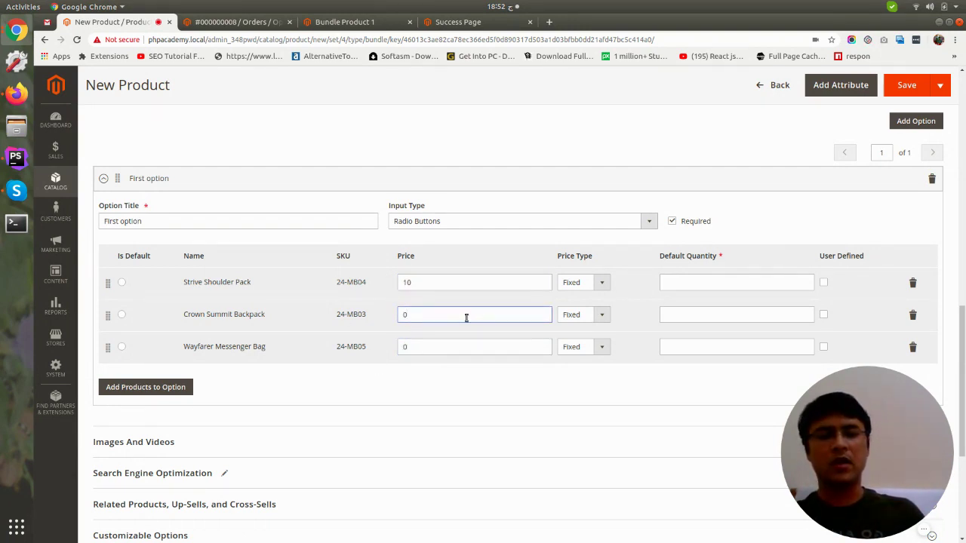
{"action": "double_click", "coordinate": [406, 314]}
{"action": "key", "text": "BackSpace"}
{"action": "double_click", "coordinate": [408, 347]}
{"action": "key", "text": "BackSpace"}
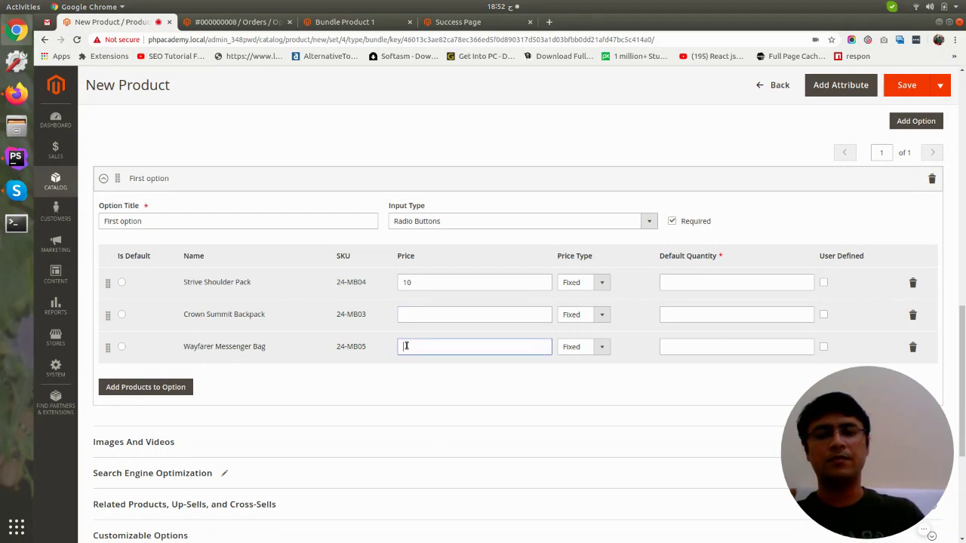
Step: Set default quantity 1 for all three bags in First option
{"action": "left_click", "coordinate": [697, 277]}
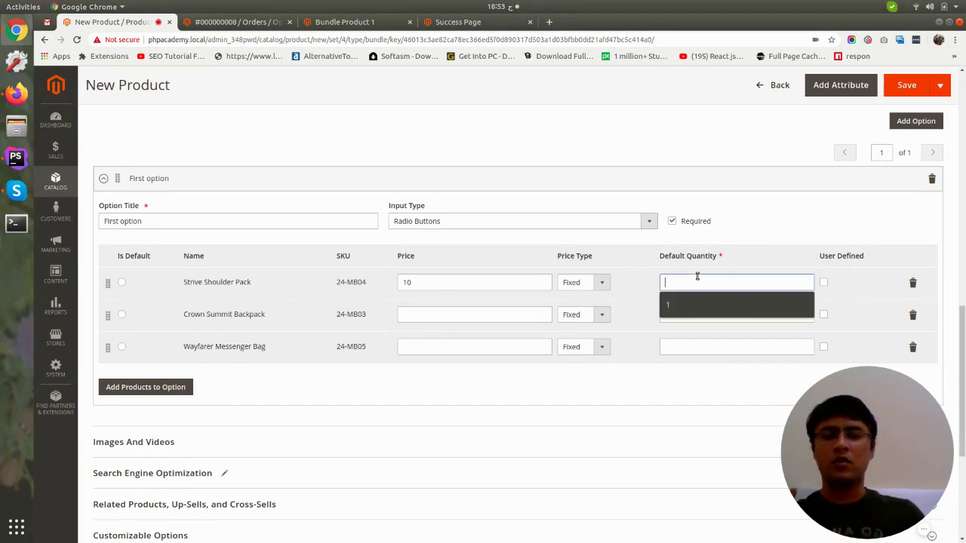
{"action": "type", "text": "1"}
{"action": "left_click", "coordinate": [688, 315]}
{"action": "type", "text": "1"}
{"action": "left_click", "coordinate": [686, 345]}
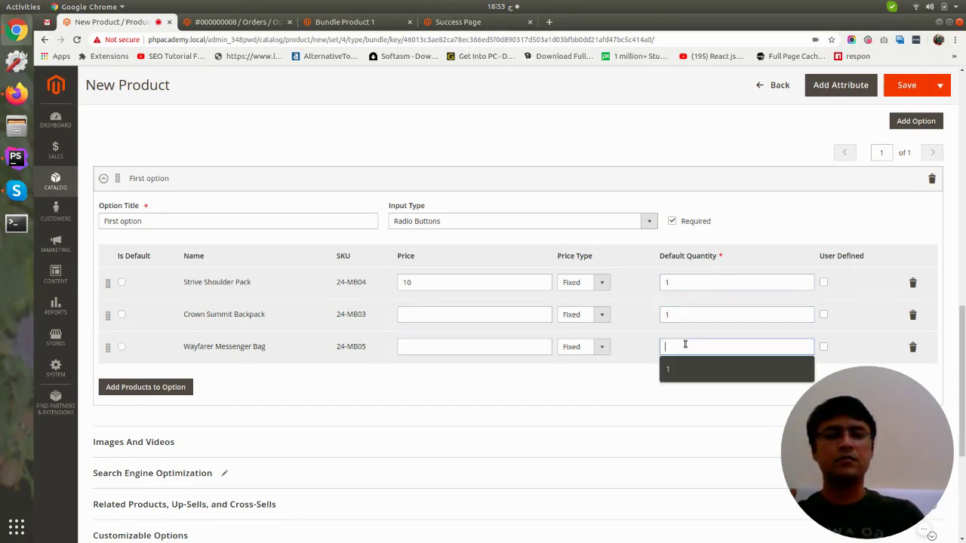
{"action": "type", "text": "1"}
{"action": "scroll", "coordinate": [453, 340], "scroll_direction": "down", "scroll_amount": 2}
Step: Cancel the product picker and add a second bundle option
{"action": "left_click", "coordinate": [175, 281]}
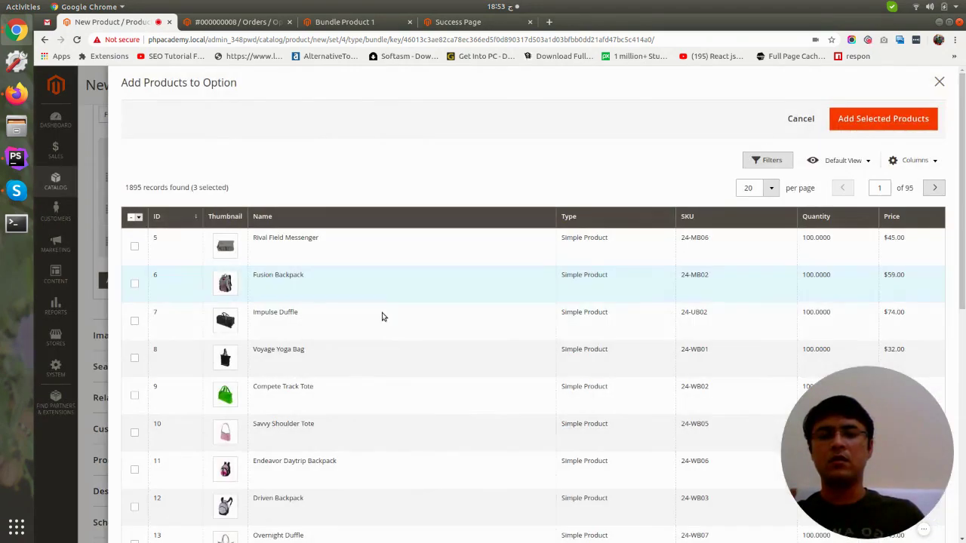
{"action": "left_click", "coordinate": [940, 83]}
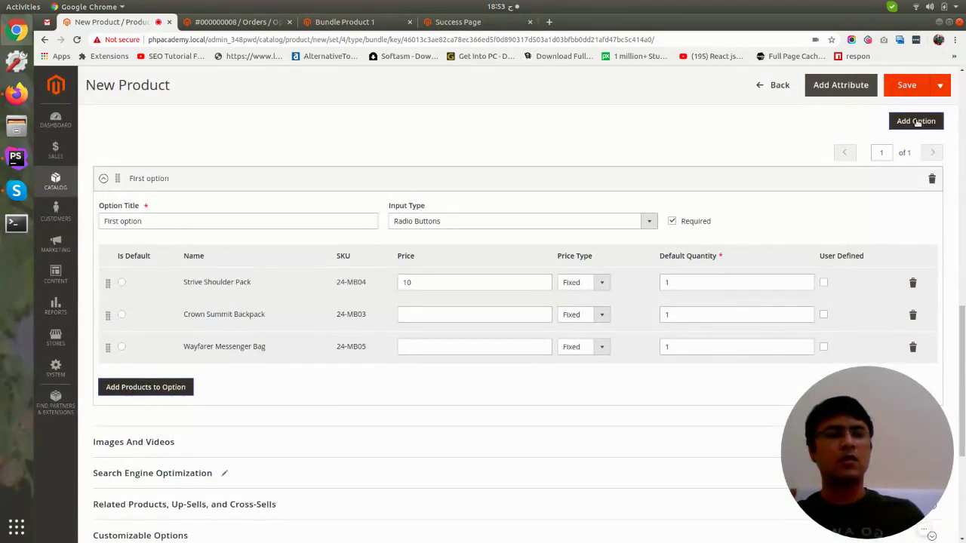
{"action": "left_click", "coordinate": [917, 121]}
{"action": "scroll", "coordinate": [297, 345], "scroll_direction": "down", "scroll_amount": 2}
Step: Title the second option 'Option 2', keeping it a Drop-down
{"action": "scroll", "coordinate": [297, 345], "scroll_direction": "down", "scroll_amount": 2}
{"action": "left_click", "coordinate": [204, 225]}
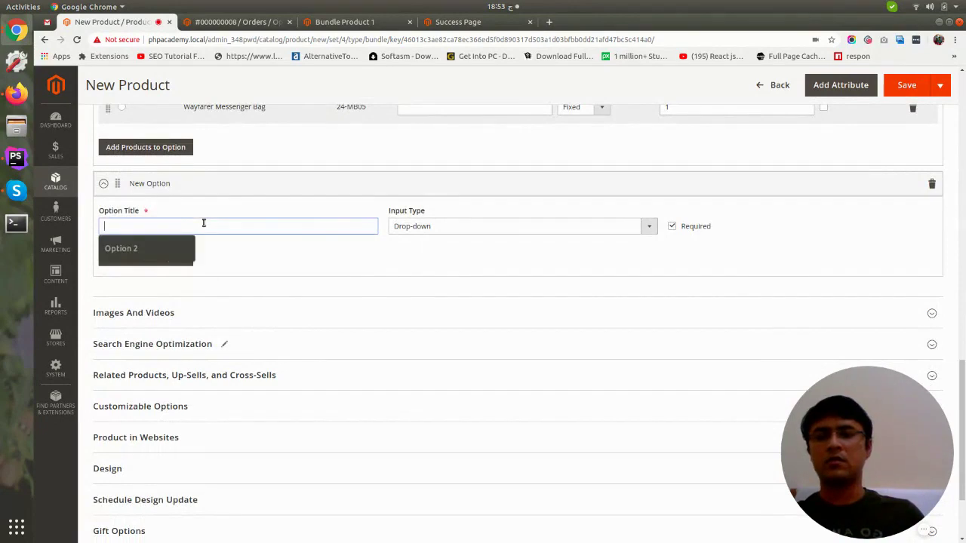
{"action": "type", "text": "Opio"}
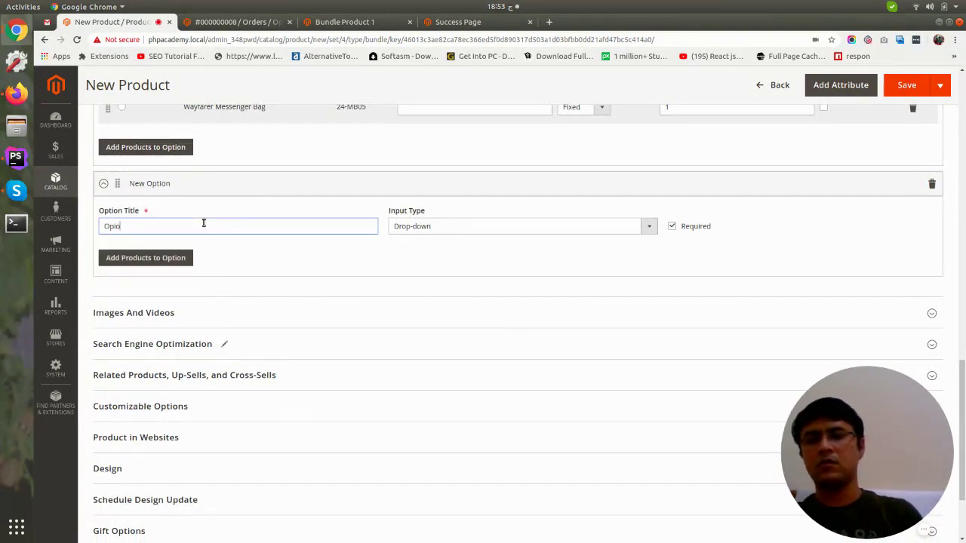
{"action": "key", "text": "BackSpace"}
{"action": "key", "text": "BackSpace"}
{"action": "left_click", "coordinate": [181, 241]}
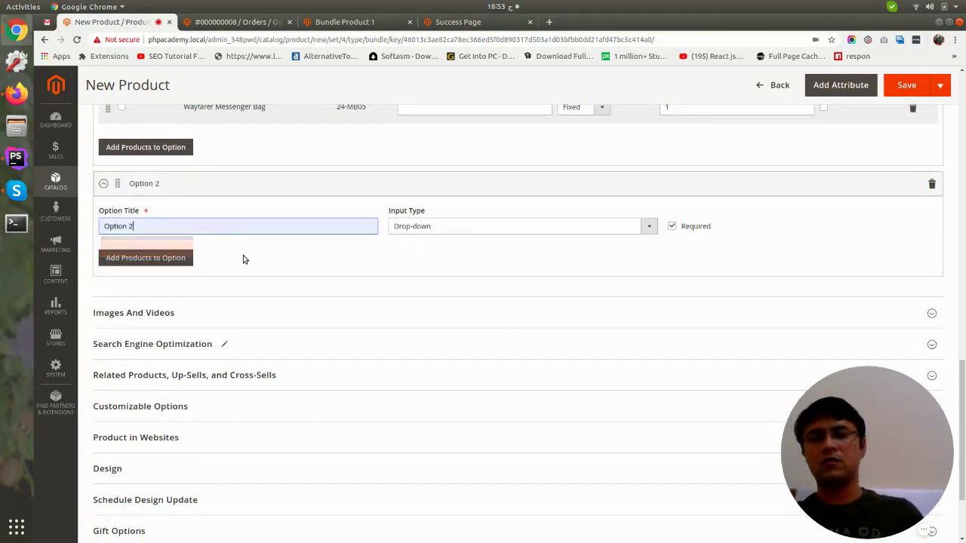
{"action": "left_click", "coordinate": [425, 227]}
{"action": "left_click", "coordinate": [425, 228]}
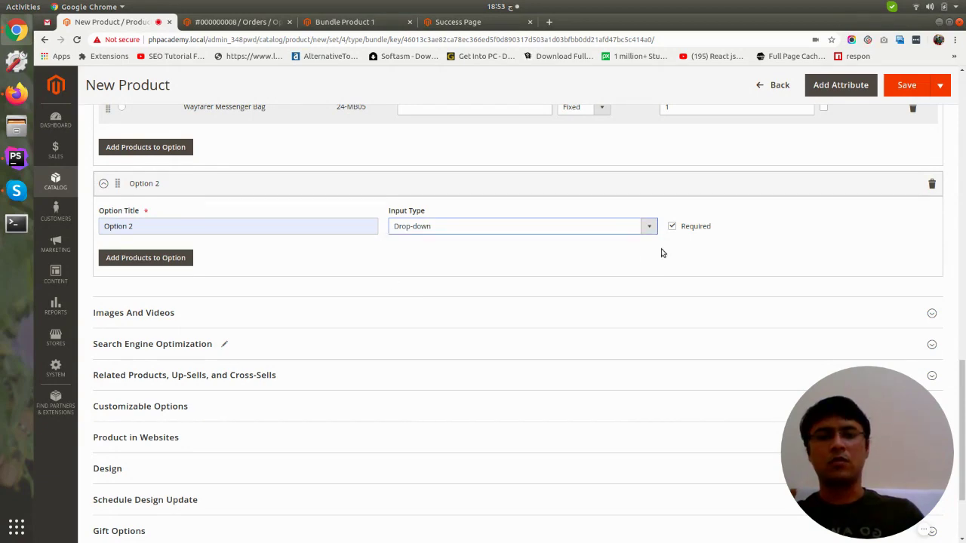
{"action": "left_click", "coordinate": [684, 234]}
Step: Add Fusion Backpack and Impulse Duffle to Option 2
{"action": "left_click", "coordinate": [173, 261]}
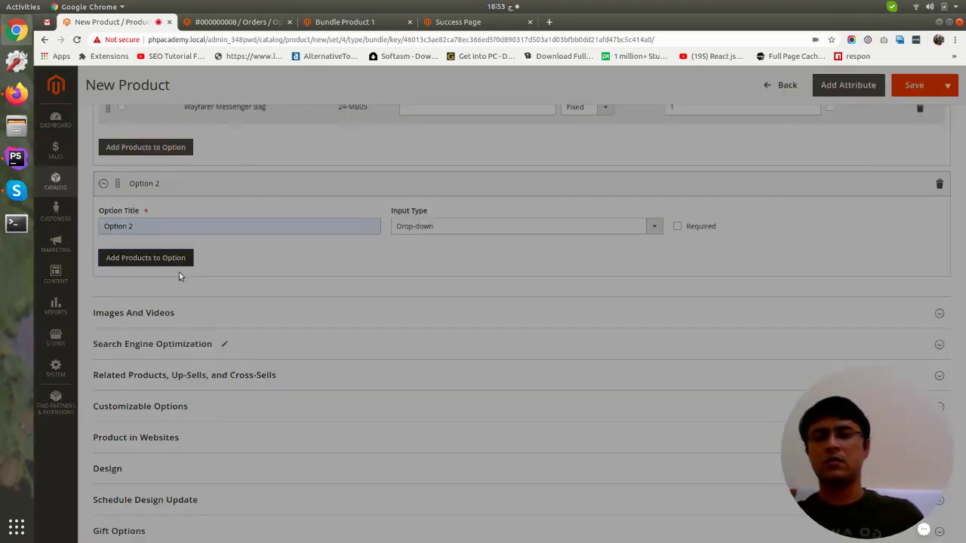
{"action": "scroll", "coordinate": [143, 345], "scroll_direction": "down", "scroll_amount": 3}
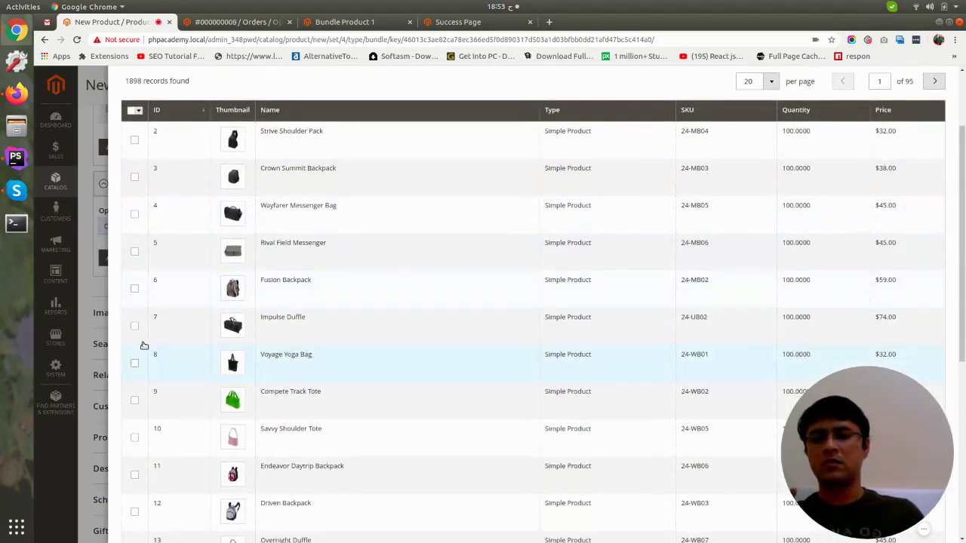
{"action": "left_click", "coordinate": [134, 288]}
{"action": "left_click", "coordinate": [135, 325]}
{"action": "scroll", "coordinate": [758, 236], "scroll_direction": "up", "scroll_amount": 2}
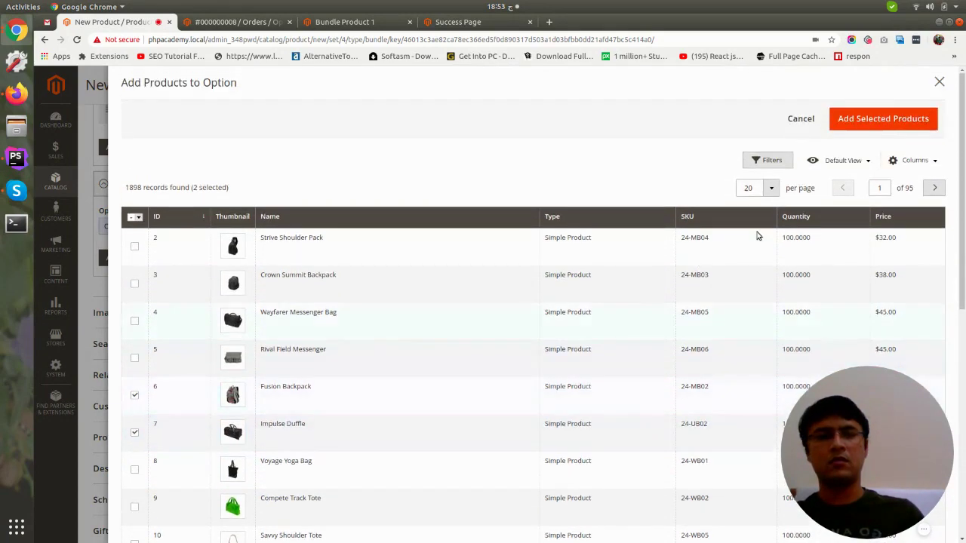
{"action": "left_click", "coordinate": [898, 121]}
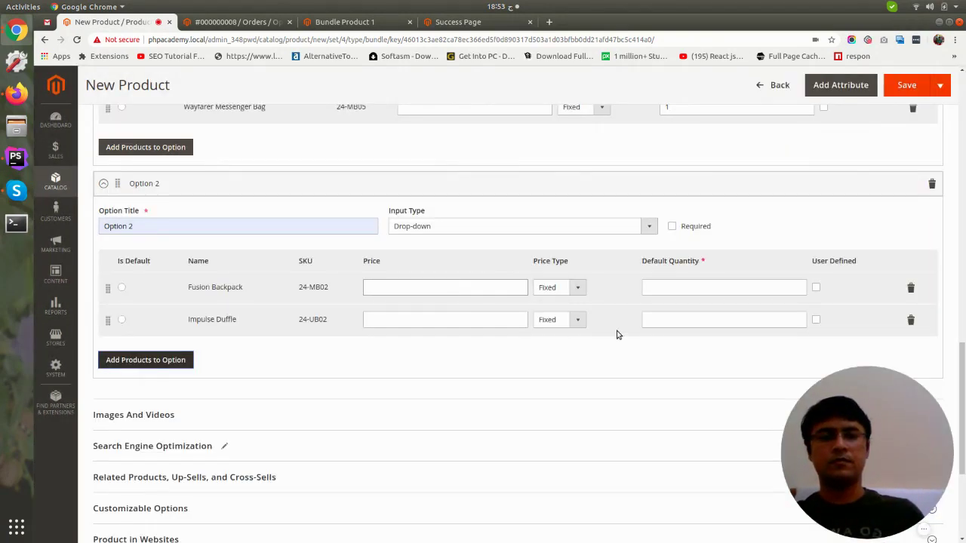
Step: Price Fusion Backpack at 30, give both products default quantity 1, and save Bundle Product 2
{"action": "left_click", "coordinate": [443, 290]}
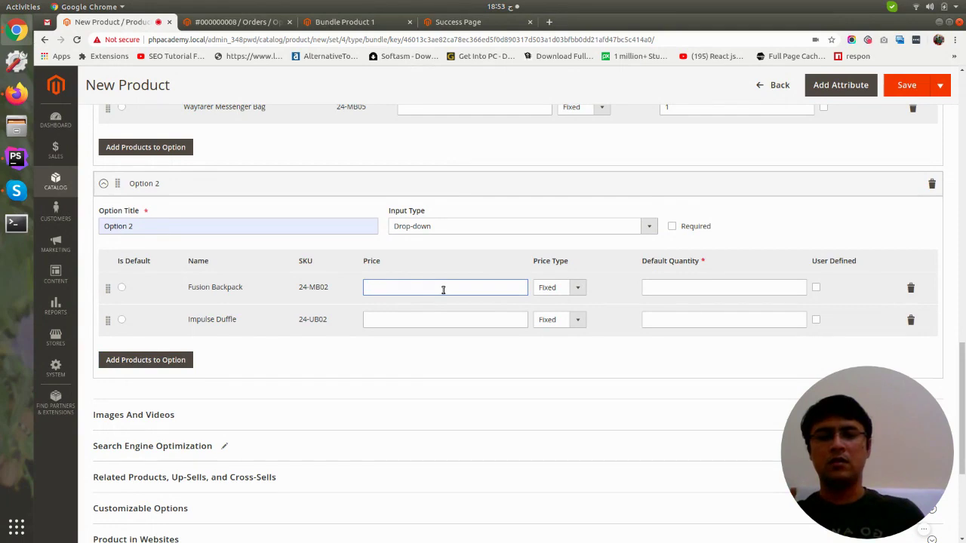
{"action": "scroll", "coordinate": [442, 306], "scroll_direction": "up", "scroll_amount": 1}
{"action": "scroll", "coordinate": [481, 332], "scroll_direction": "up", "scroll_amount": 1}
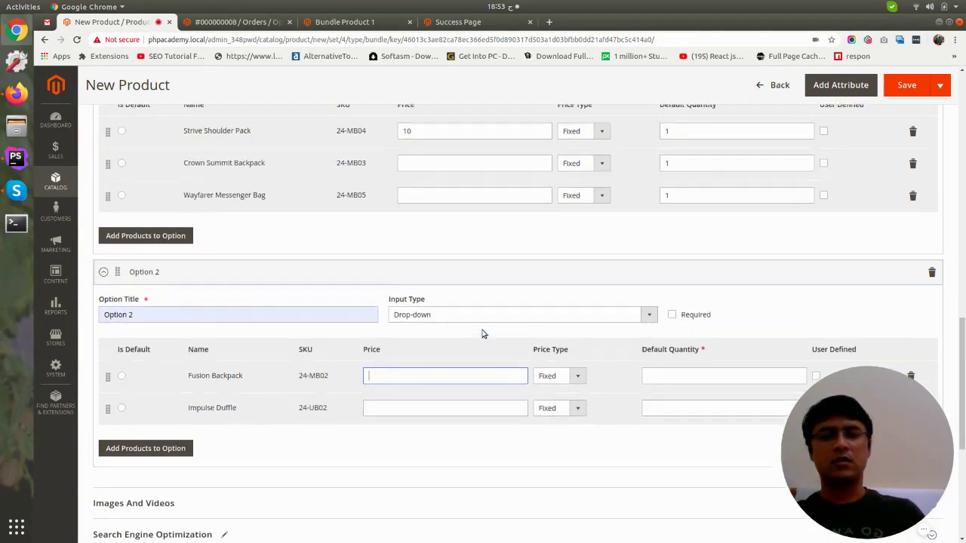
{"action": "scroll", "coordinate": [482, 336], "scroll_direction": "down", "scroll_amount": 1}
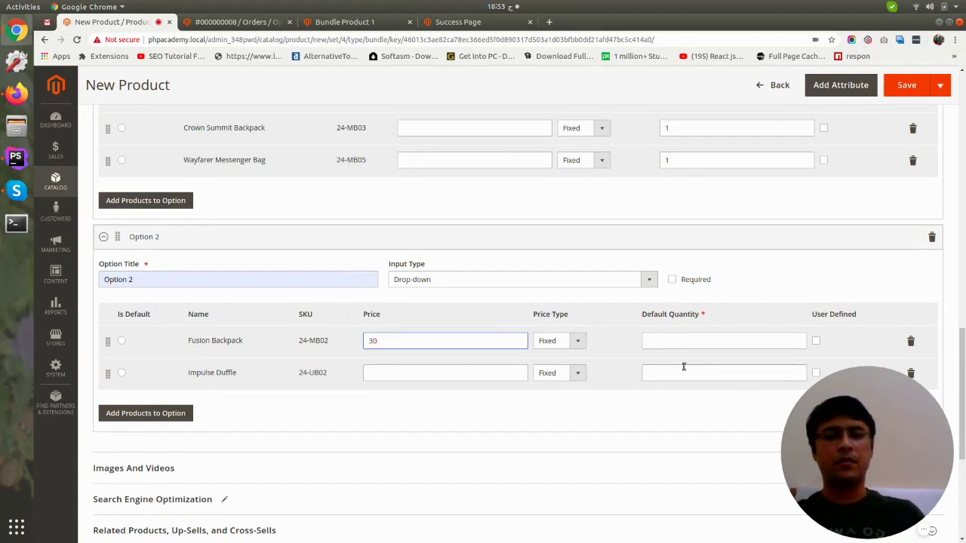
{"action": "left_click", "coordinate": [676, 344]}
{"action": "type", "text": "1"}
{"action": "left_click", "coordinate": [665, 375]}
{"action": "type", "text": "1"}
{"action": "scroll", "coordinate": [683, 333], "scroll_direction": "up", "scroll_amount": 2}
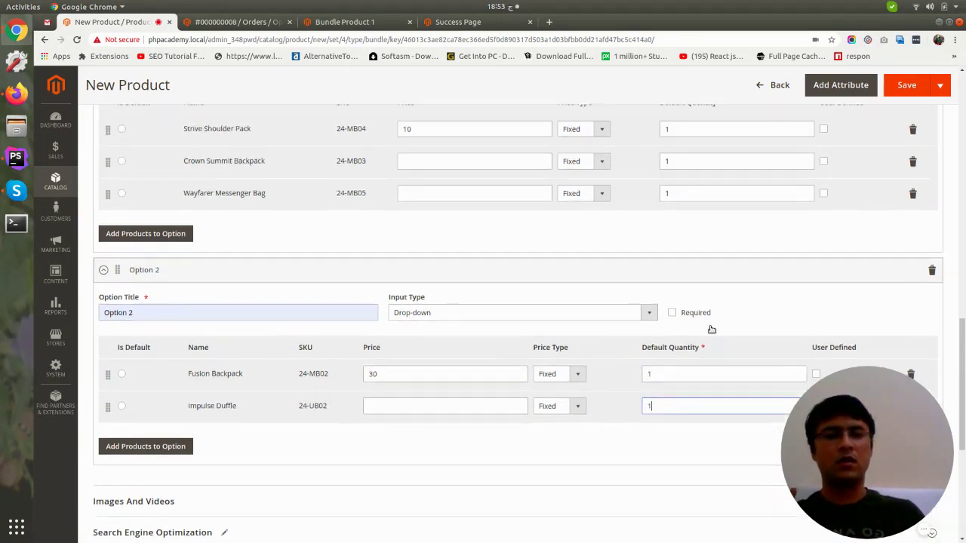
{"action": "key", "text": "Return"}
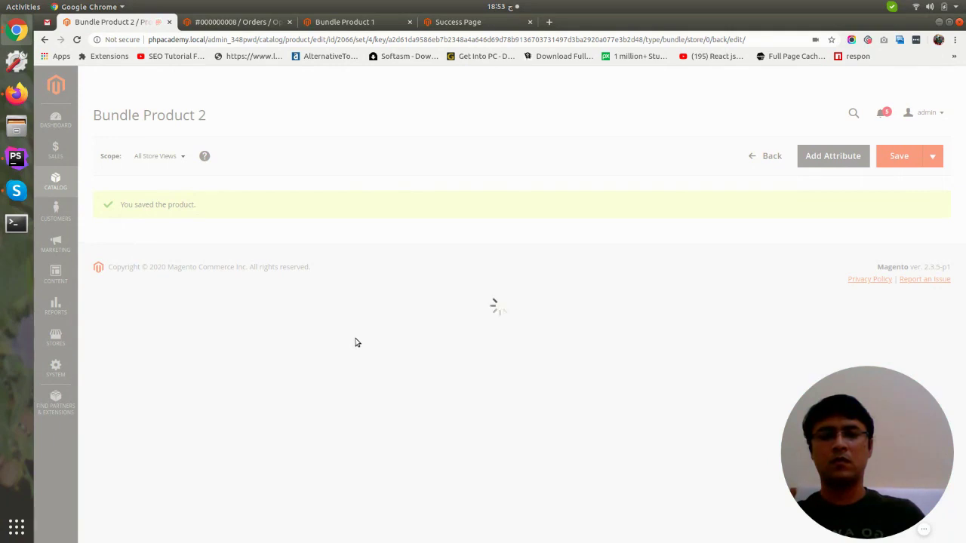
Step: Copy the URL key bundle-product-2 from the Search Engine Optimization settings
{"action": "scroll", "coordinate": [353, 347], "scroll_direction": "down", "scroll_amount": 10}
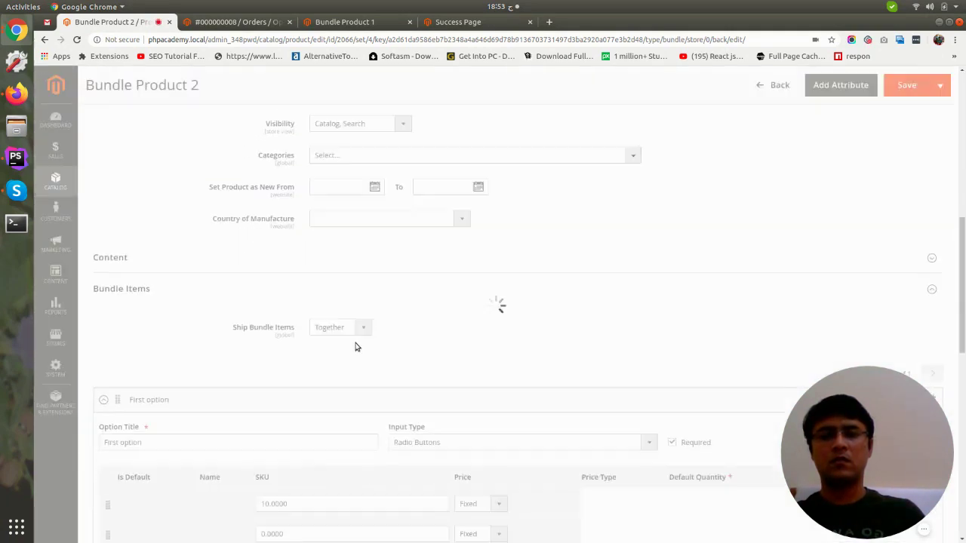
{"action": "scroll", "coordinate": [351, 352], "scroll_direction": "down", "scroll_amount": 5}
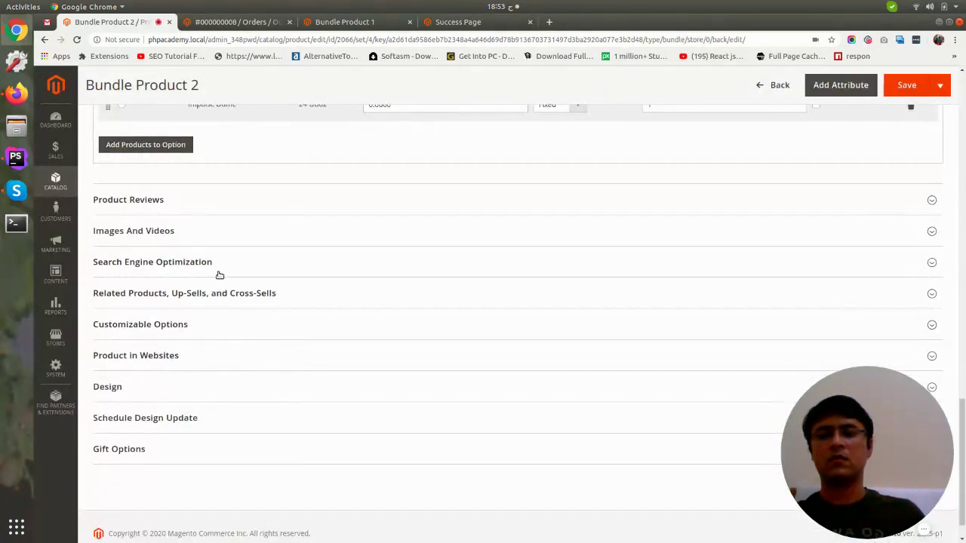
{"action": "left_click", "coordinate": [217, 272]}
{"action": "left_click_drag", "start_coordinate": [262, 324], "coordinate": [393, 295]}
{"action": "left_click", "coordinate": [448, 300]}
{"action": "key", "text": "ctrl+a"}
{"action": "key", "text": "ctrl+c"}
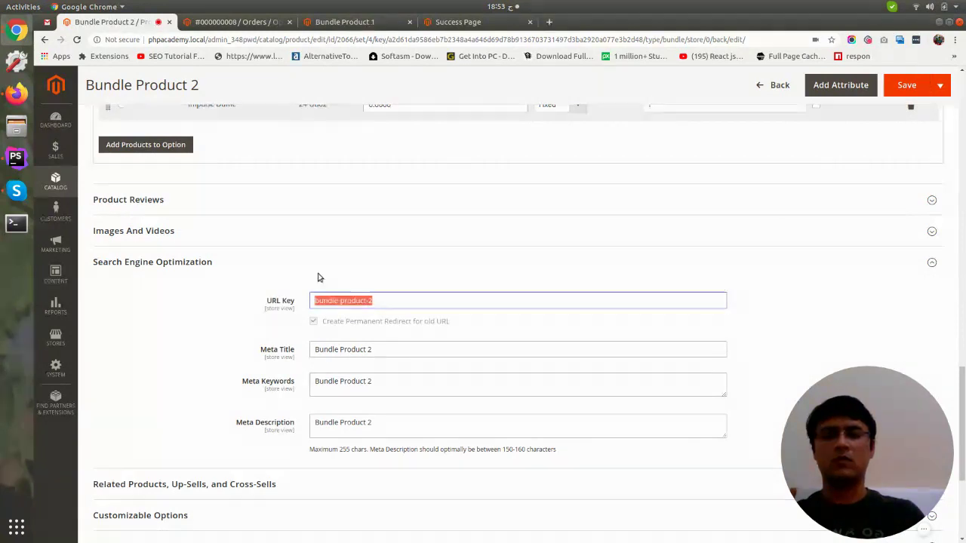
{"action": "left_click", "coordinate": [490, 22]}
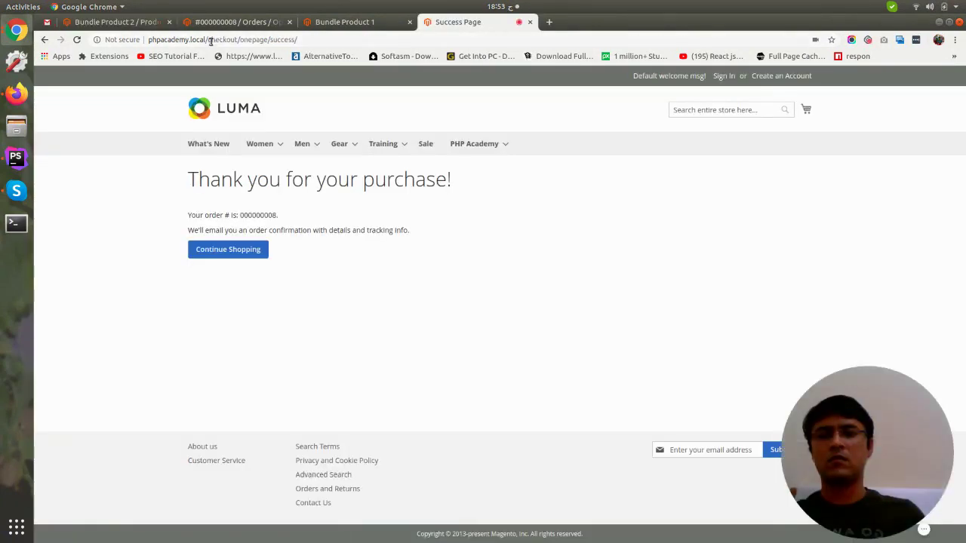
Step: Load bundle-product-2.html via the address bar, showing the $100.00–$140.00 product page
{"action": "left_click_drag", "start_coordinate": [210, 40], "coordinate": [386, 49]}
{"action": "key", "text": "ctrl+v"}
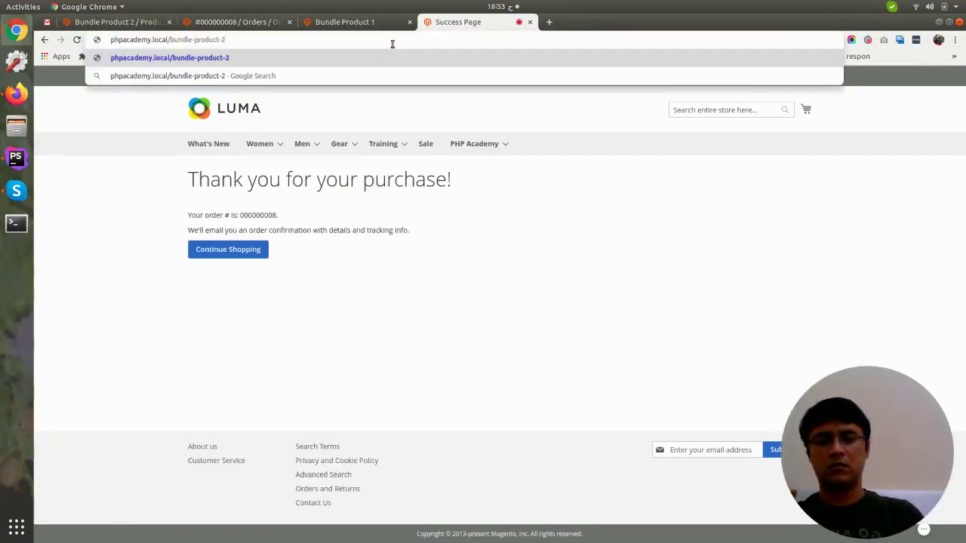
{"action": "type", "text": "html"}
{"action": "key", "text": "Left"}
{"action": "key", "text": "Left"}
{"action": "key", "text": "Left"}
{"action": "key", "text": "Left"}
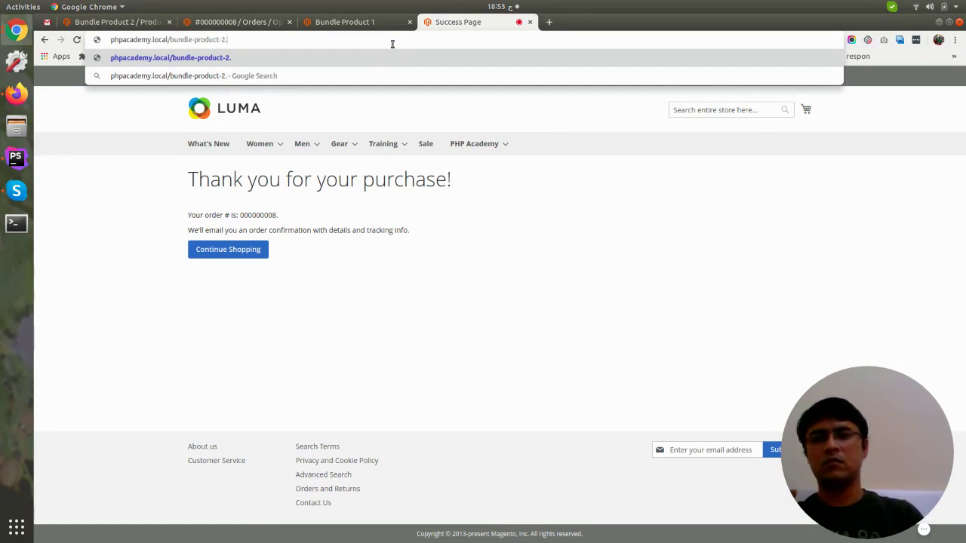
{"action": "type", "text": "."}
{"action": "key", "text": "Return"}
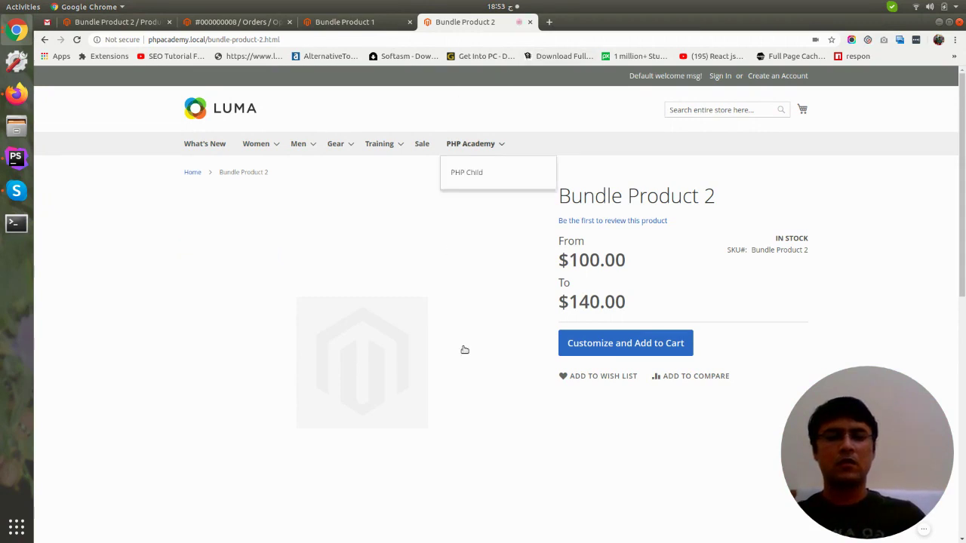
{"action": "scroll", "coordinate": [458, 354], "scroll_direction": "down", "scroll_amount": 5}
{"action": "scroll", "coordinate": [453, 341], "scroll_direction": "up", "scroll_amount": 3}
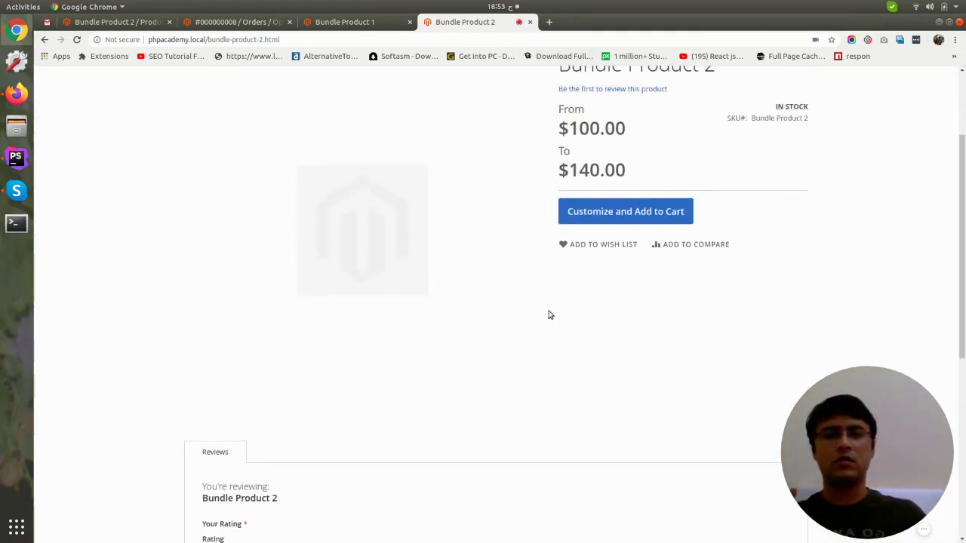
Step: Open the Bundle Product 2 customization form and note its $100.00 starting price
{"action": "left_click", "coordinate": [610, 238]}
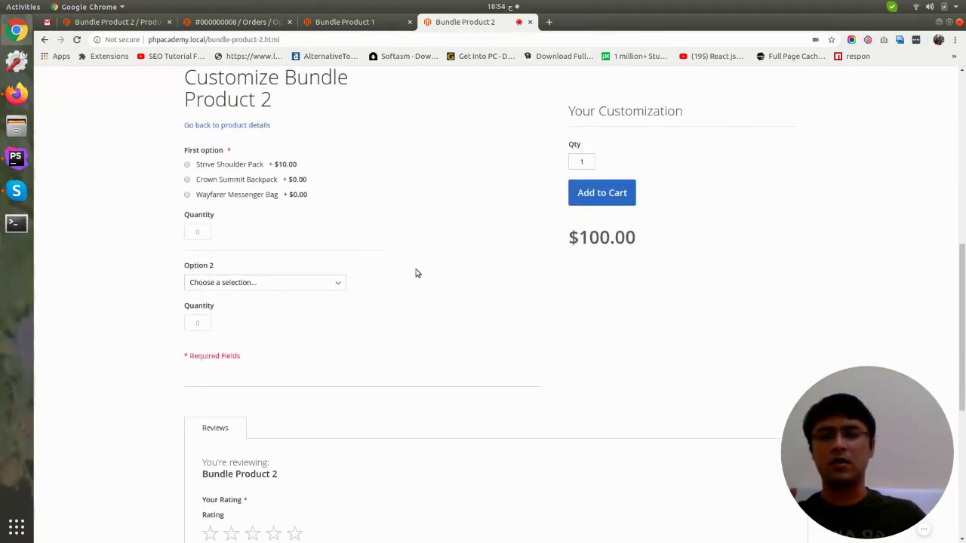
{"action": "left_click_drag", "start_coordinate": [570, 237], "coordinate": [632, 239]}
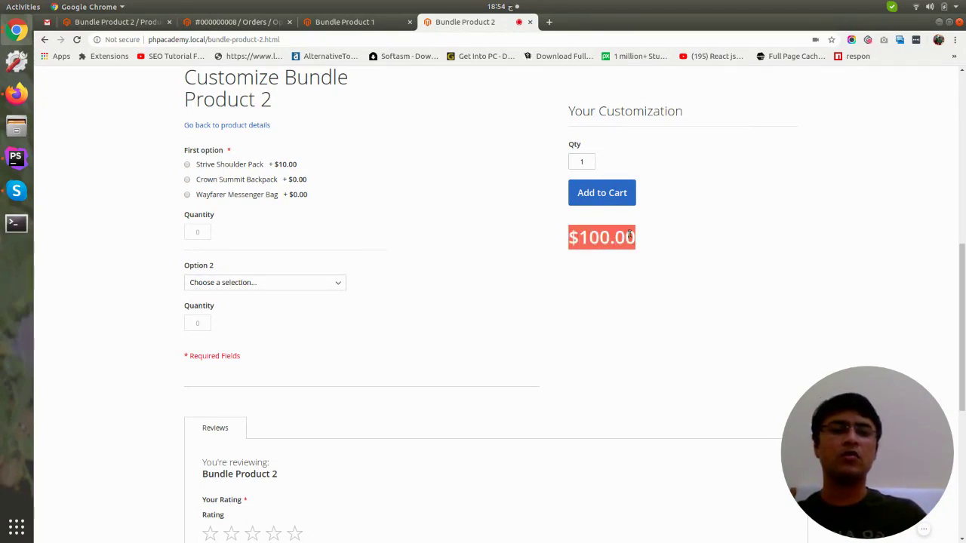
{"action": "left_click", "coordinate": [590, 237]}
{"action": "left_click_drag", "start_coordinate": [570, 238], "coordinate": [633, 239]}
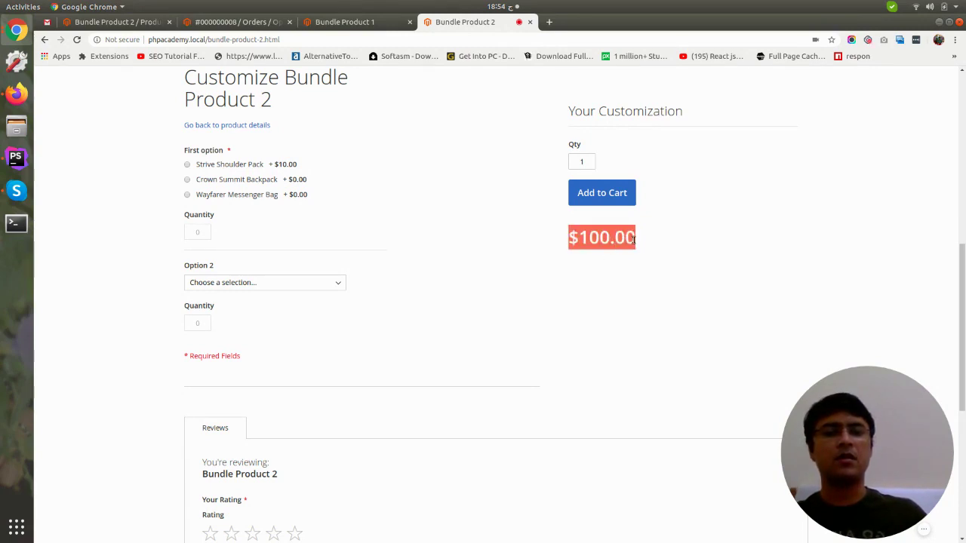
{"action": "scroll", "coordinate": [260, 206], "scroll_direction": "up", "scroll_amount": 2}
{"action": "scroll", "coordinate": [264, 287], "scroll_direction": "down", "scroll_amount": 2}
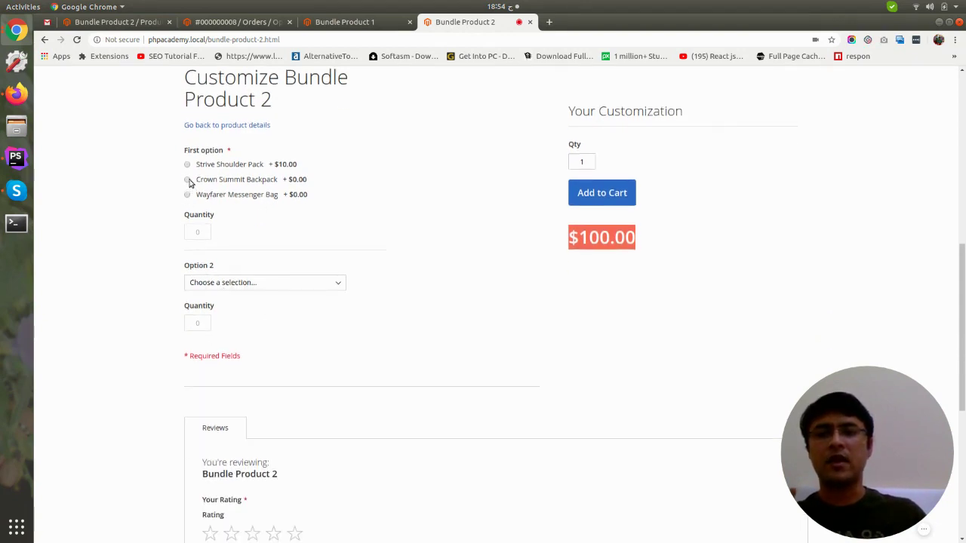
Step: Choose Strive Shoulder Pack for the first option, raising the price to $110.00 with its 10.00 surcharge
{"action": "left_click", "coordinate": [187, 181]}
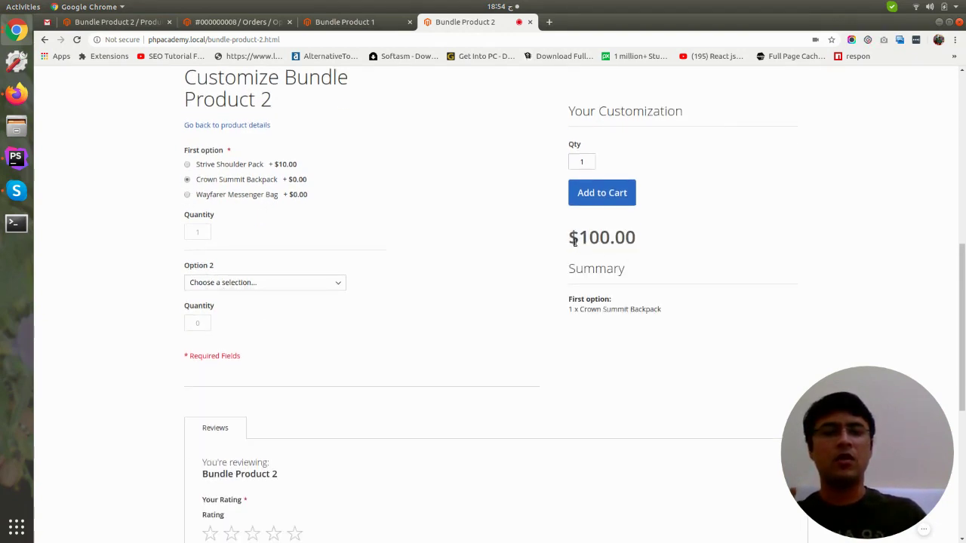
{"action": "left_click_drag", "start_coordinate": [574, 240], "coordinate": [639, 240]}
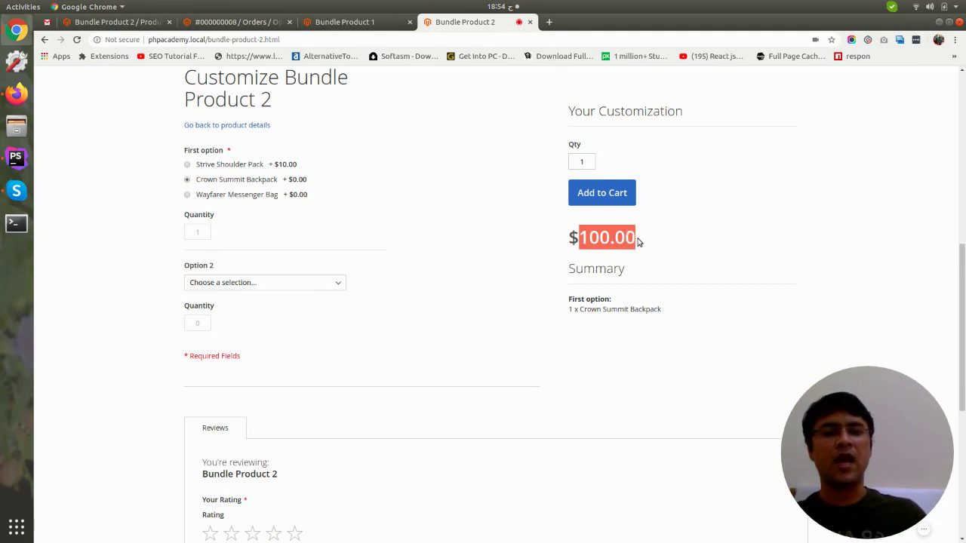
{"action": "left_click", "coordinate": [632, 240]}
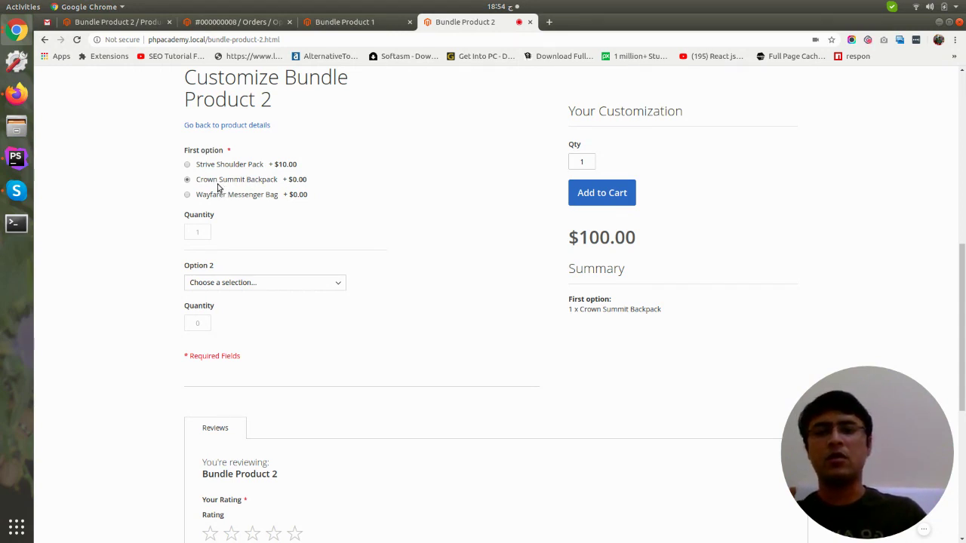
{"action": "left_click_drag", "start_coordinate": [198, 187], "coordinate": [278, 186]}
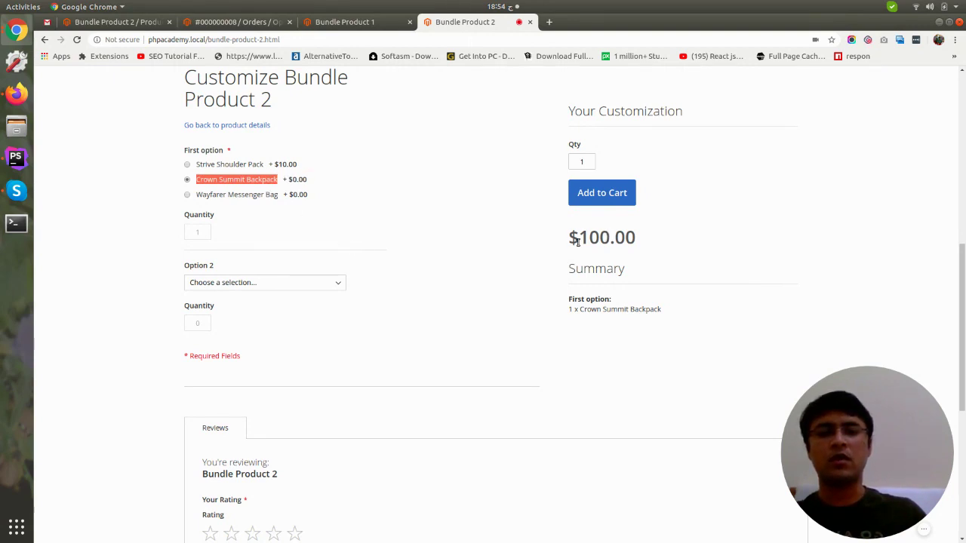
{"action": "left_click_drag", "start_coordinate": [578, 240], "coordinate": [610, 240]}
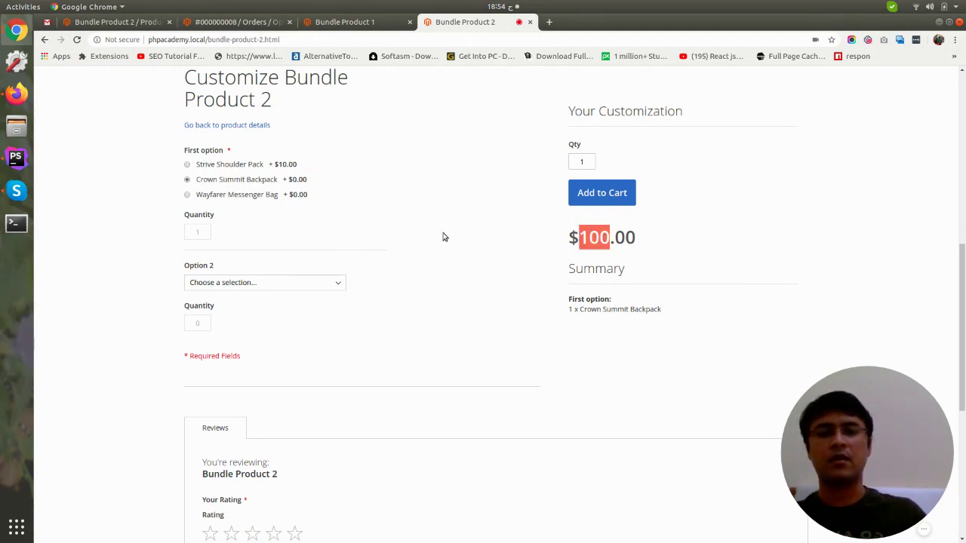
{"action": "left_click", "coordinate": [188, 164]}
{"action": "left_click_drag", "start_coordinate": [578, 233], "coordinate": [612, 239]}
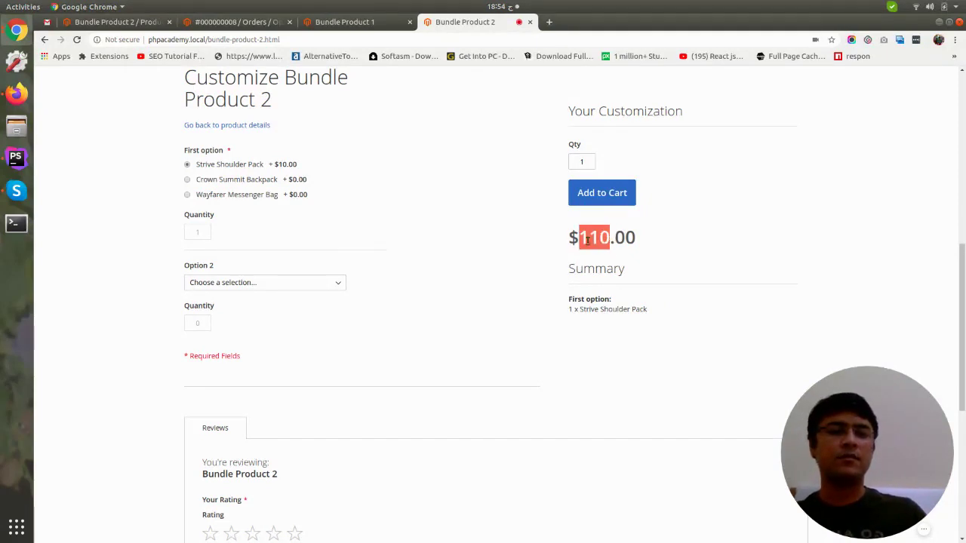
{"action": "left_click_drag", "start_coordinate": [569, 238], "coordinate": [603, 247]}
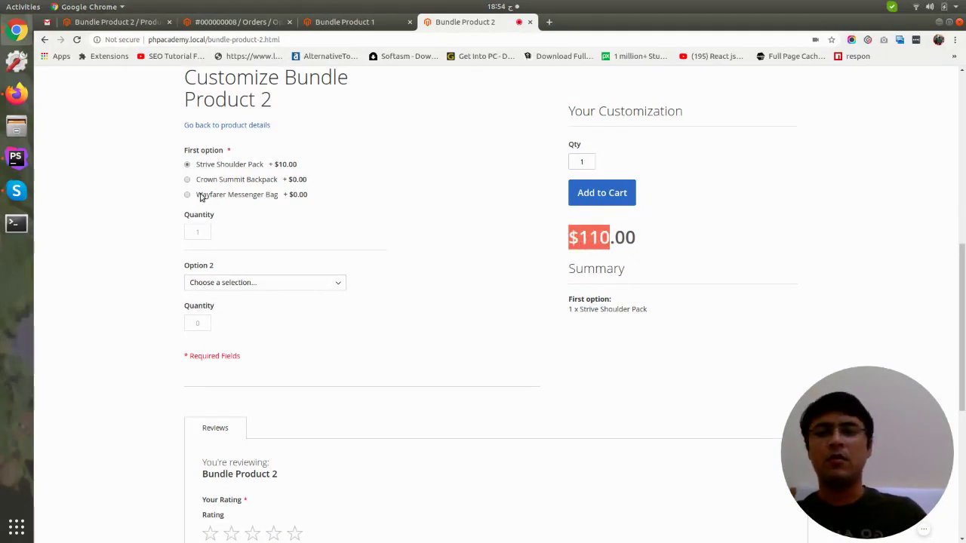
{"action": "left_click_drag", "start_coordinate": [278, 165], "coordinate": [298, 169]}
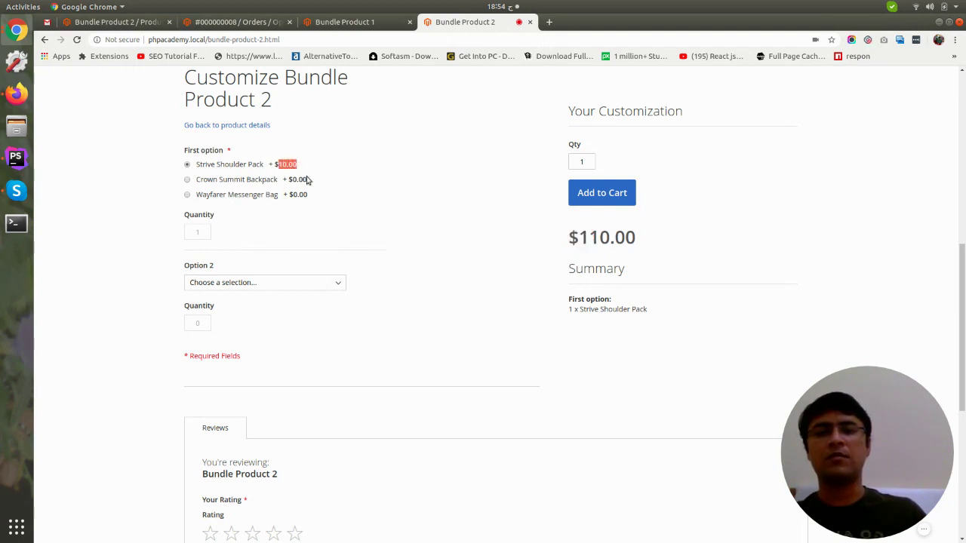
{"action": "left_click_drag", "start_coordinate": [207, 169], "coordinate": [249, 174]}
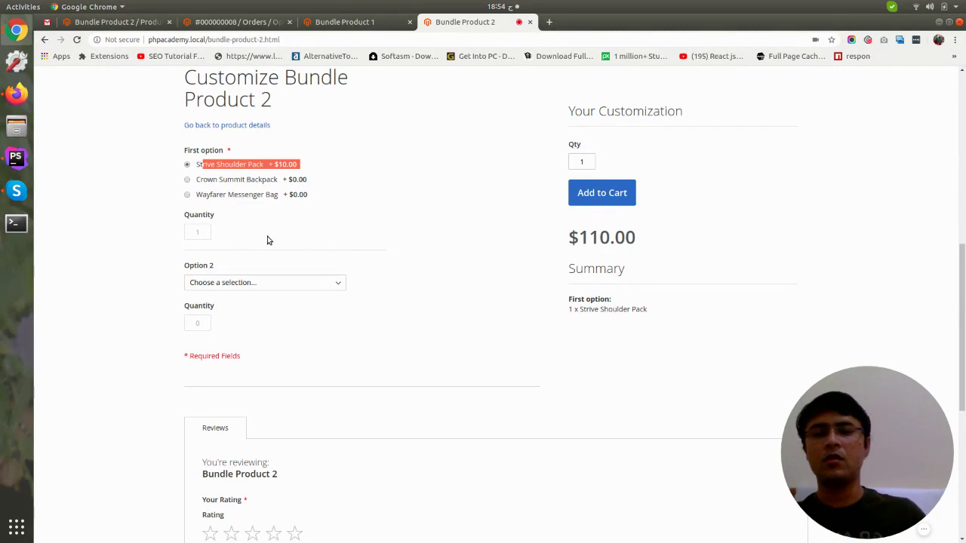
Step: Set Option 2 to Impulse Duffle, confirm the $110.00 price, and add the bundle to the cart
{"action": "left_click", "coordinate": [259, 284]}
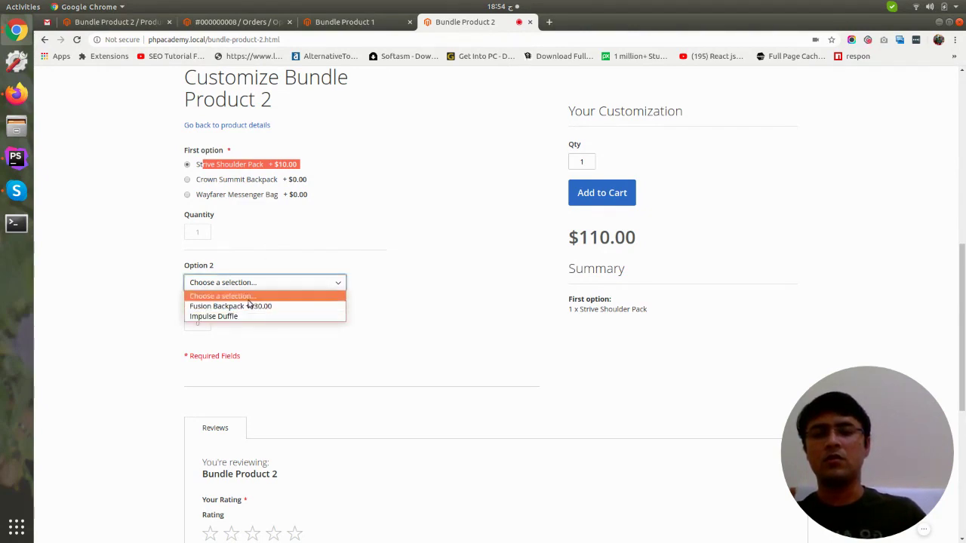
{"action": "left_click", "coordinate": [254, 308]}
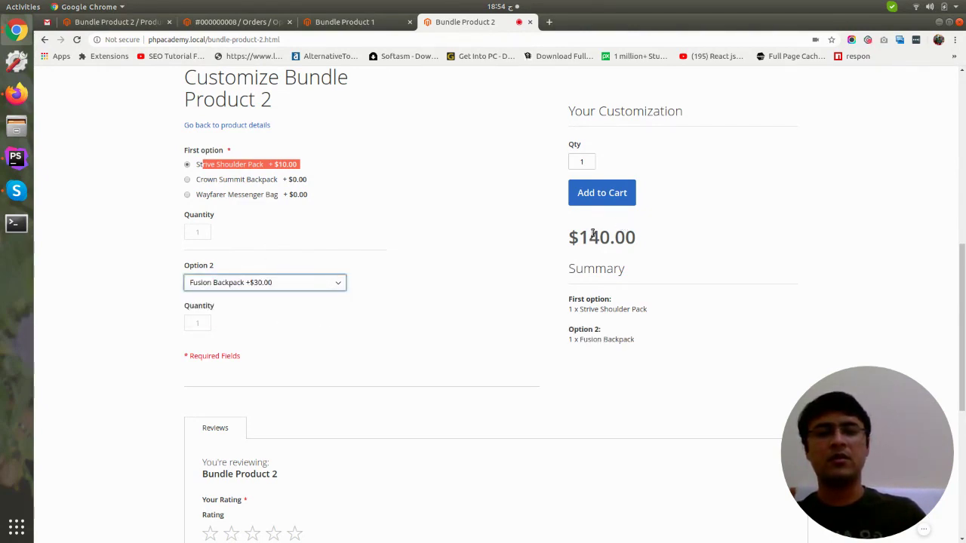
{"action": "left_click", "coordinate": [230, 287]}
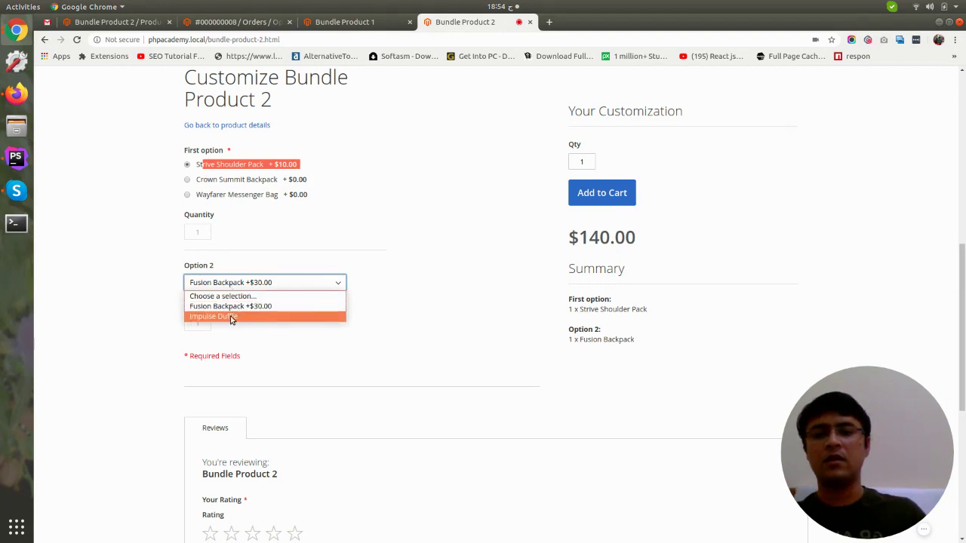
{"action": "left_click", "coordinate": [231, 317]}
{"action": "left_click_drag", "start_coordinate": [579, 238], "coordinate": [628, 240]}
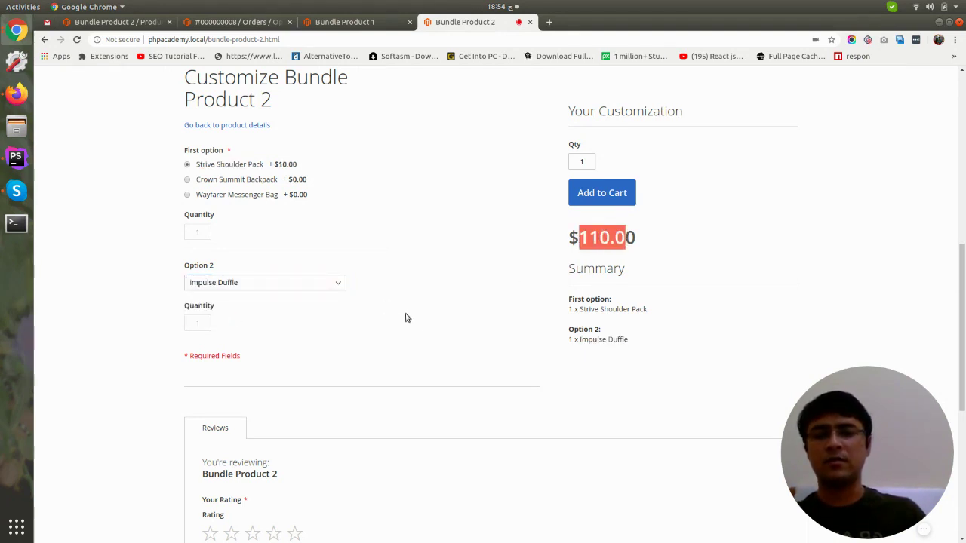
{"action": "left_click", "coordinate": [348, 306]}
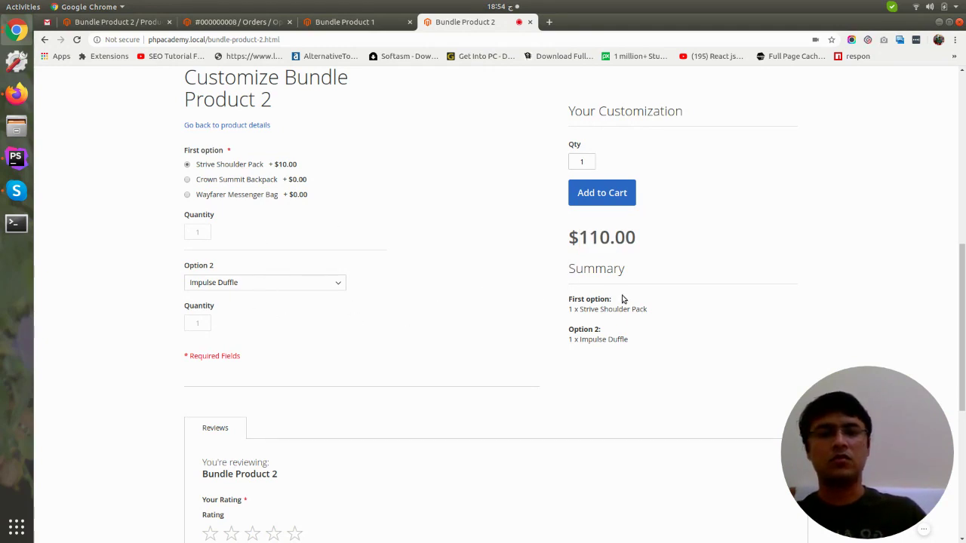
{"action": "left_click", "coordinate": [606, 193]}
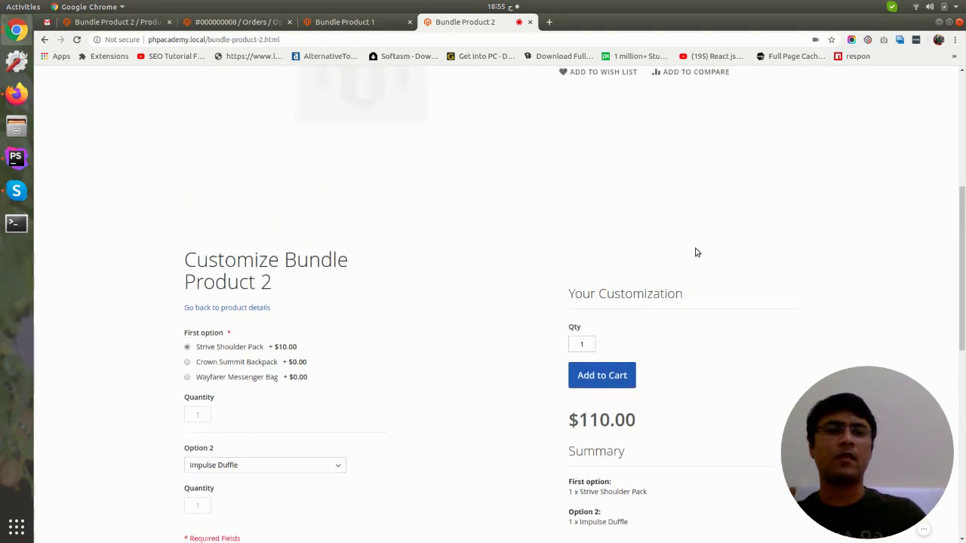
Step: Proceed to checkout from the mini-cart and autofill the saved e-mail address
{"action": "left_click", "coordinate": [788, 110]}
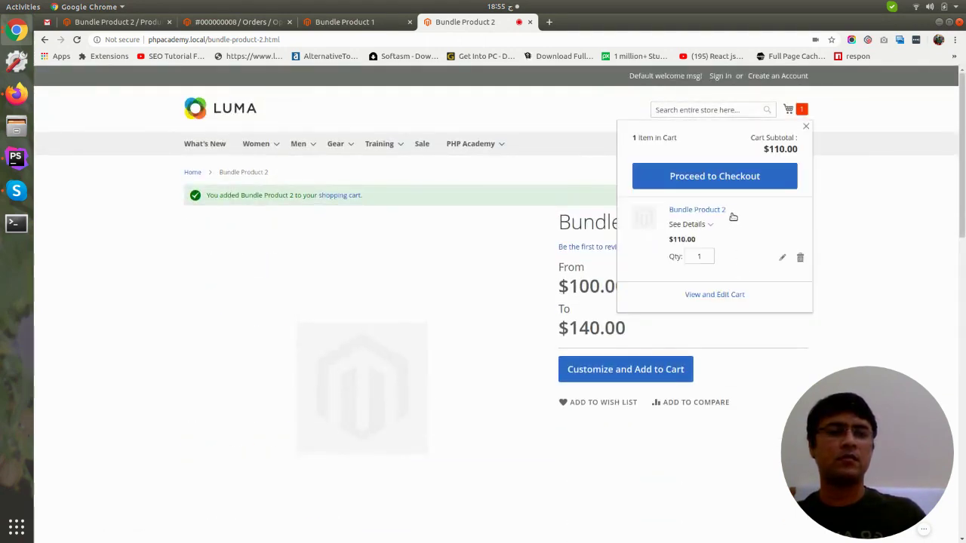
{"action": "left_click", "coordinate": [726, 187]}
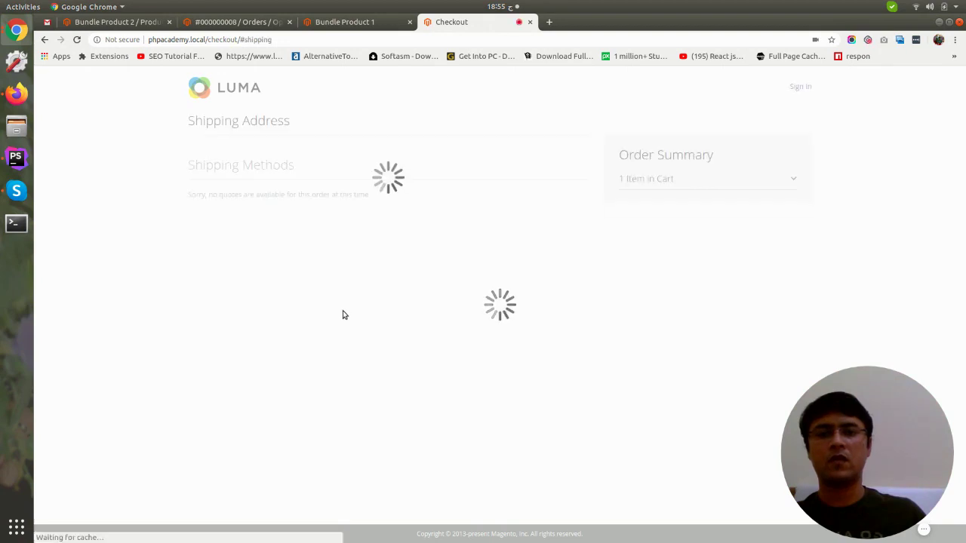
{"action": "left_click", "coordinate": [248, 217]}
{"action": "left_click", "coordinate": [244, 239]}
{"action": "scroll", "coordinate": [254, 269], "scroll_direction": "down", "scroll_amount": 3}
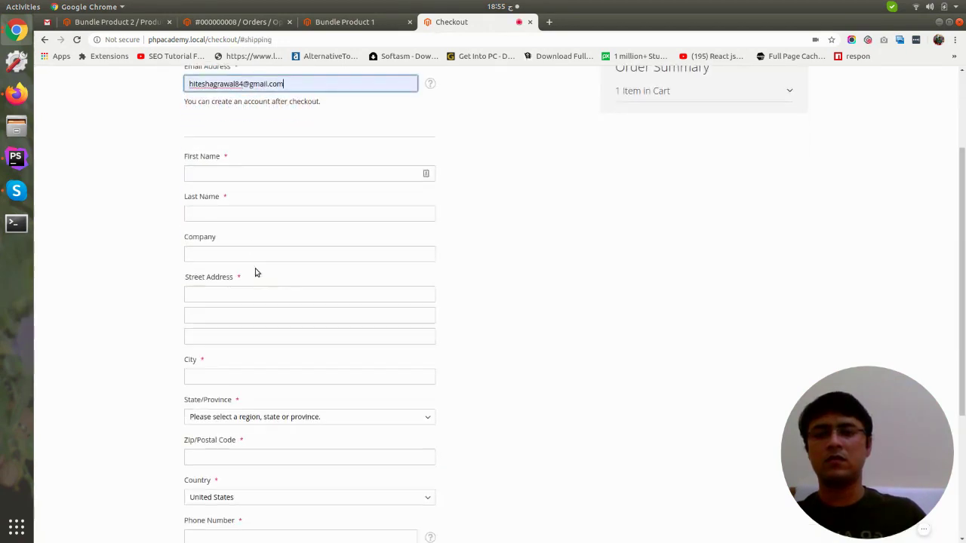
Step: Fill the shipping form from a saved address and place the $115.00 Flat Rate order
{"action": "left_click", "coordinate": [242, 175]}
{"action": "left_click", "coordinate": [252, 269]}
{"action": "scroll", "coordinate": [253, 277], "scroll_direction": "down", "scroll_amount": 4}
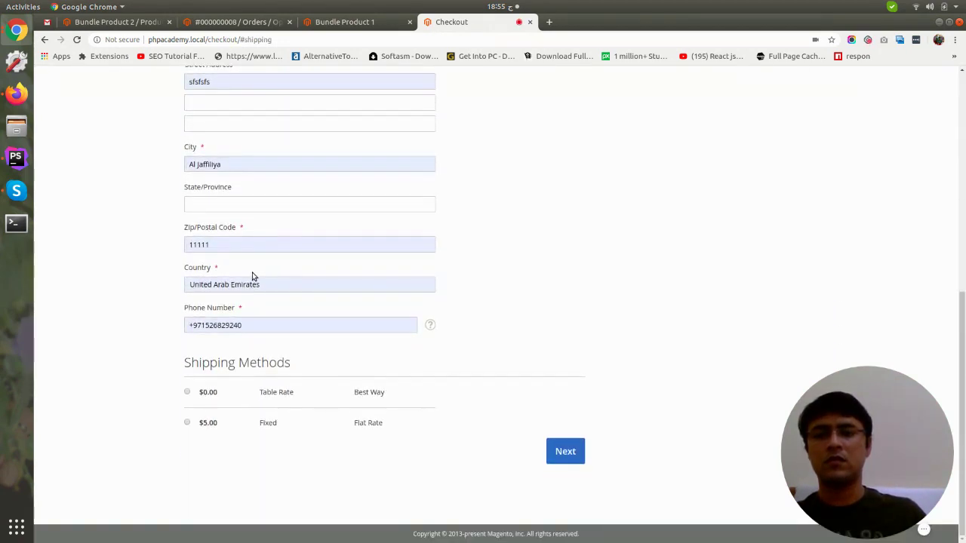
{"action": "left_click", "coordinate": [567, 458]}
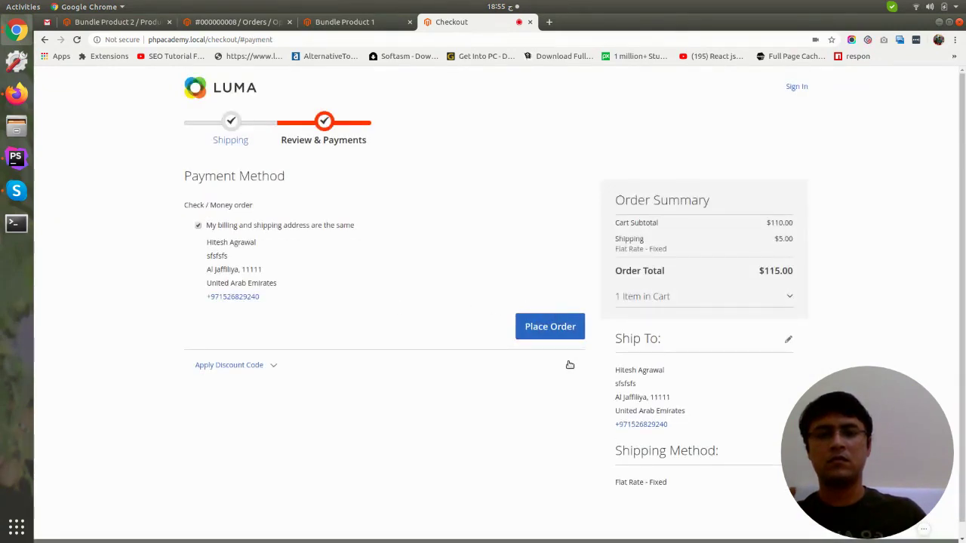
{"action": "left_click", "coordinate": [549, 332]}
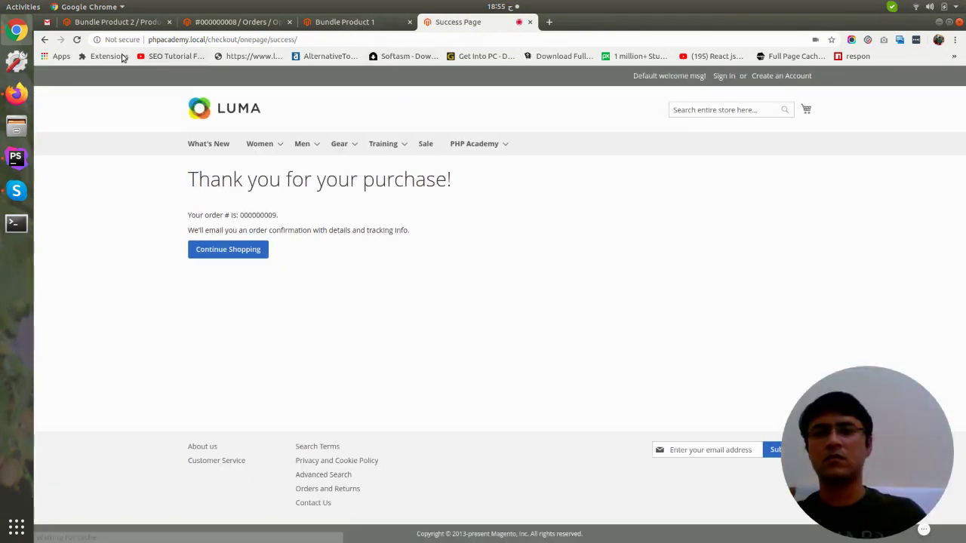
{"action": "left_click", "coordinate": [197, 24]}
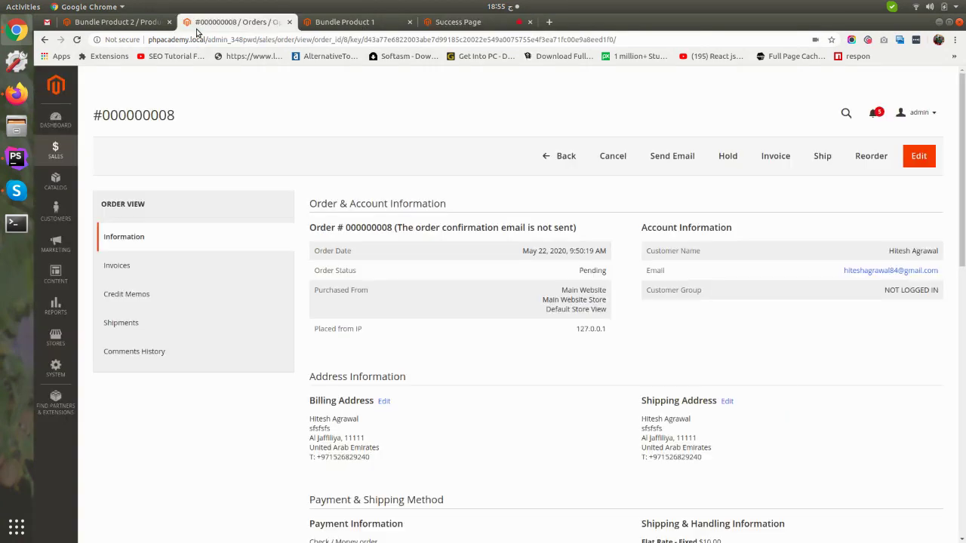
Step: Return to Sales > Orders and open pending order #000000009 totalling $115.00
{"action": "left_click", "coordinate": [565, 156]}
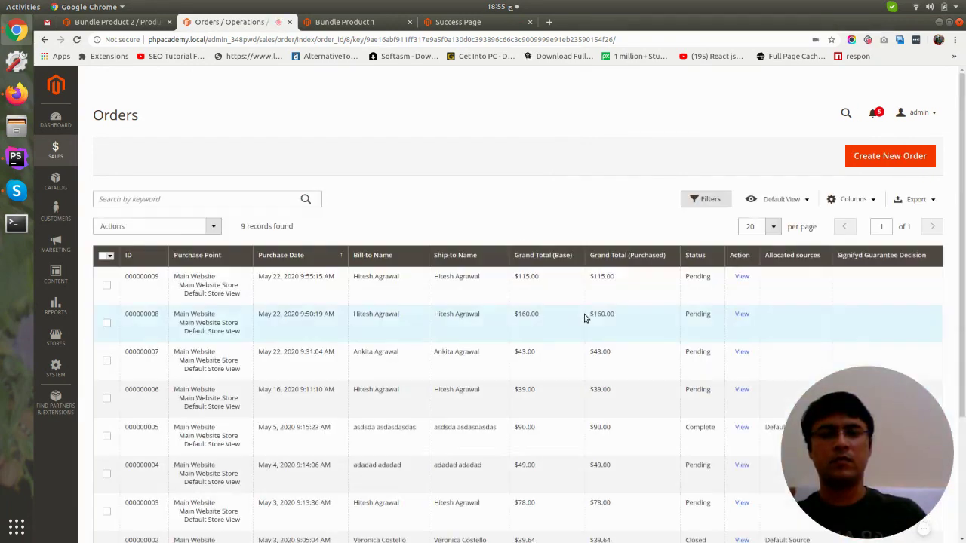
{"action": "left_click", "coordinate": [742, 277]}
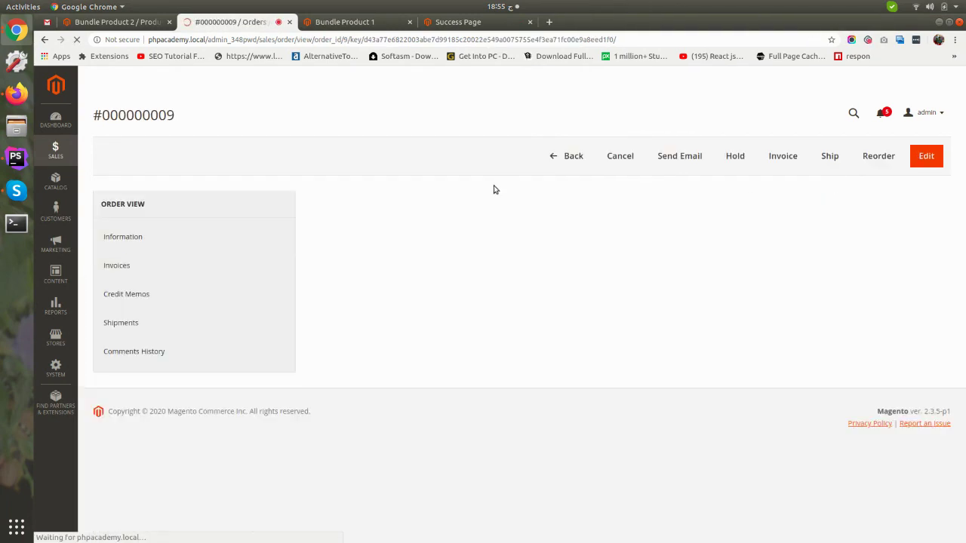
{"action": "scroll", "coordinate": [429, 244], "scroll_direction": "down", "scroll_amount": 10}
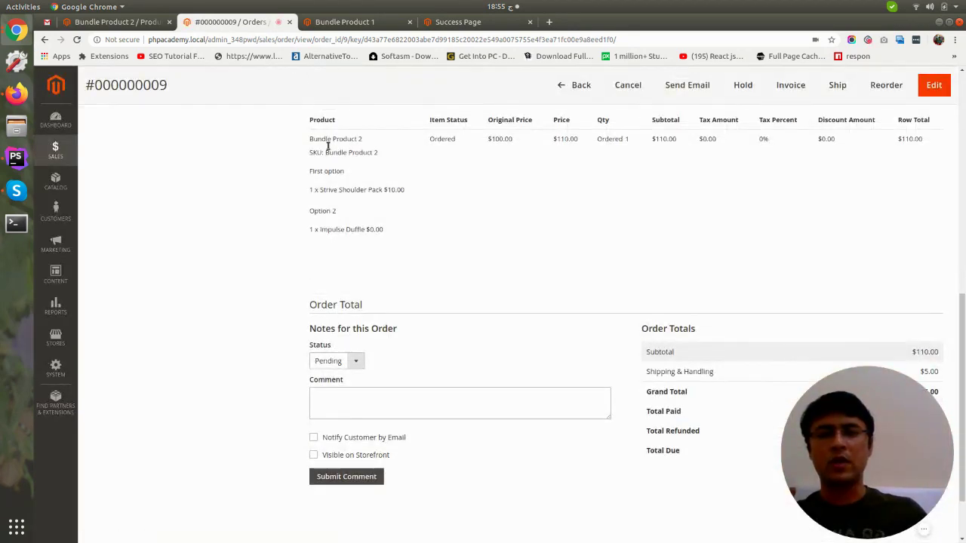
{"action": "left_click_drag", "start_coordinate": [312, 139], "coordinate": [374, 155]}
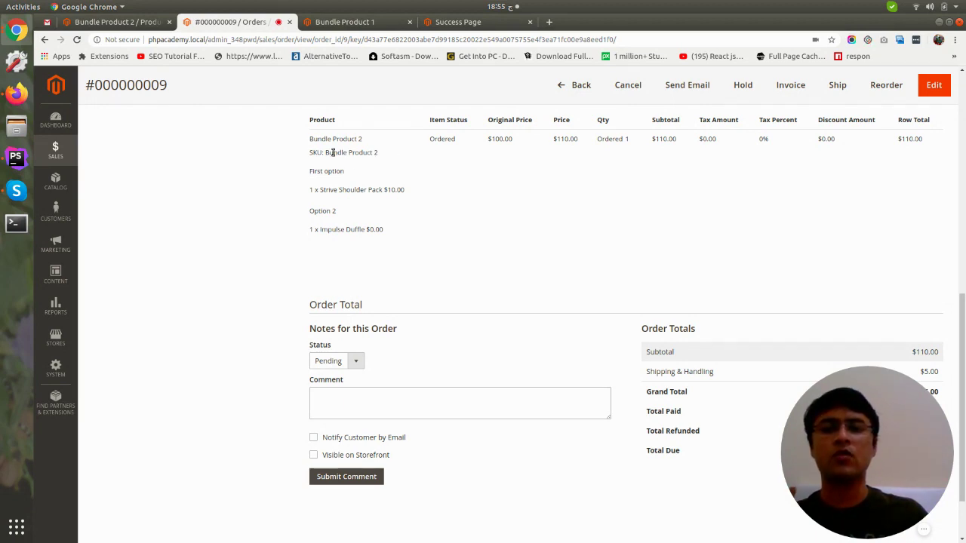
{"action": "left_click_drag", "start_coordinate": [325, 154], "coordinate": [380, 160]}
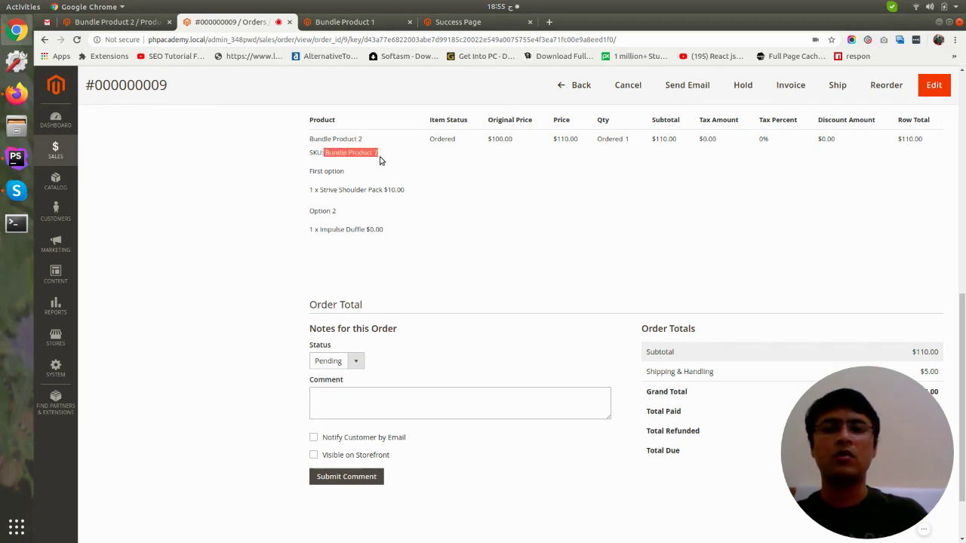
{"action": "left_click", "coordinate": [383, 160]}
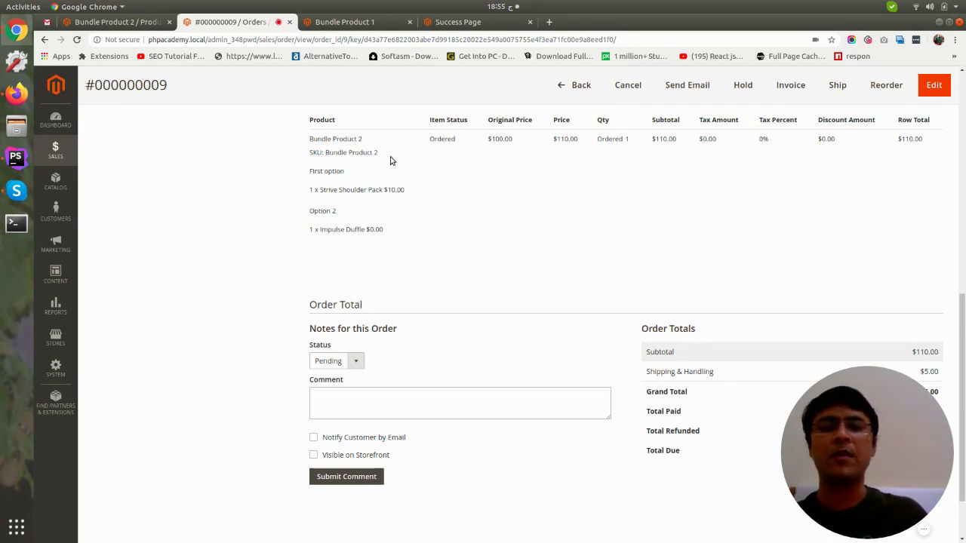
{"action": "left_click_drag", "start_coordinate": [325, 152], "coordinate": [380, 160]}
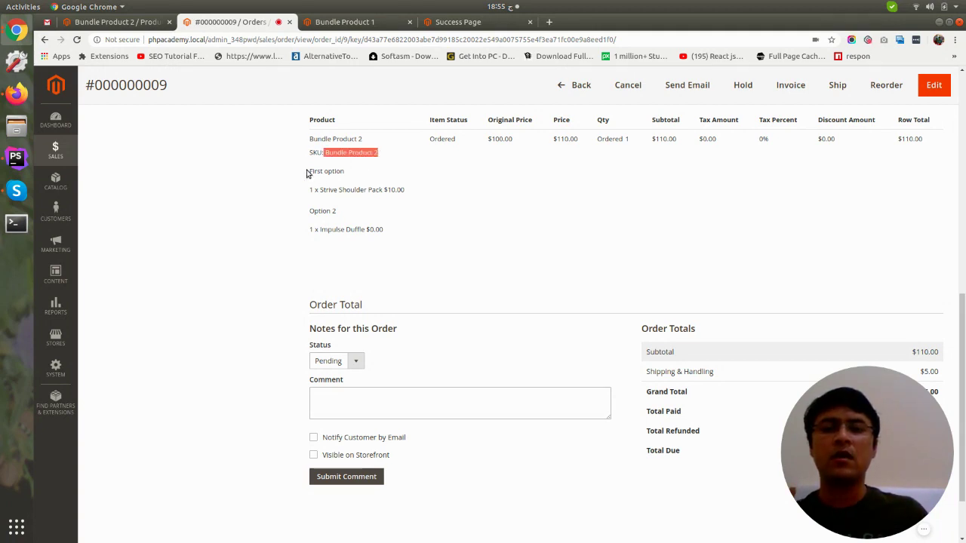
{"action": "left_click_drag", "start_coordinate": [309, 171], "coordinate": [391, 234]}
{"action": "left_click", "coordinate": [355, 193]}
{"action": "left_click", "coordinate": [416, 209]}
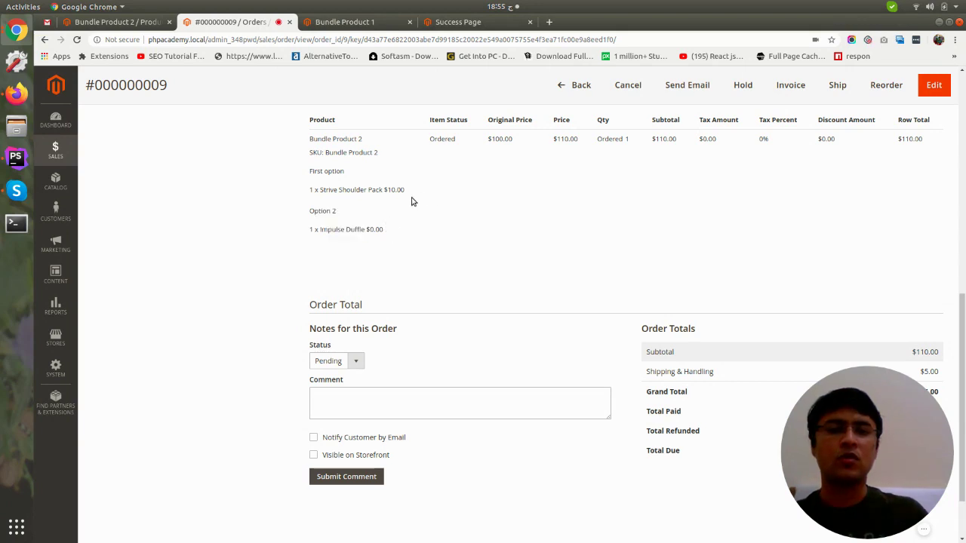
{"action": "left_click_drag", "start_coordinate": [554, 139], "coordinate": [578, 140]}
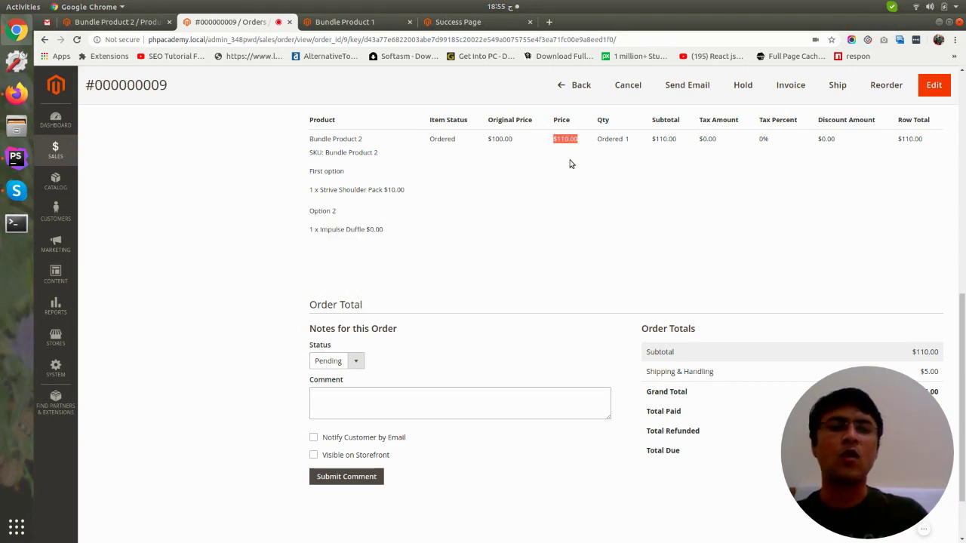
{"action": "scroll", "coordinate": [349, 223], "scroll_direction": "down", "scroll_amount": 1}
{"action": "scroll", "coordinate": [350, 222], "scroll_direction": "up", "scroll_amount": 3}
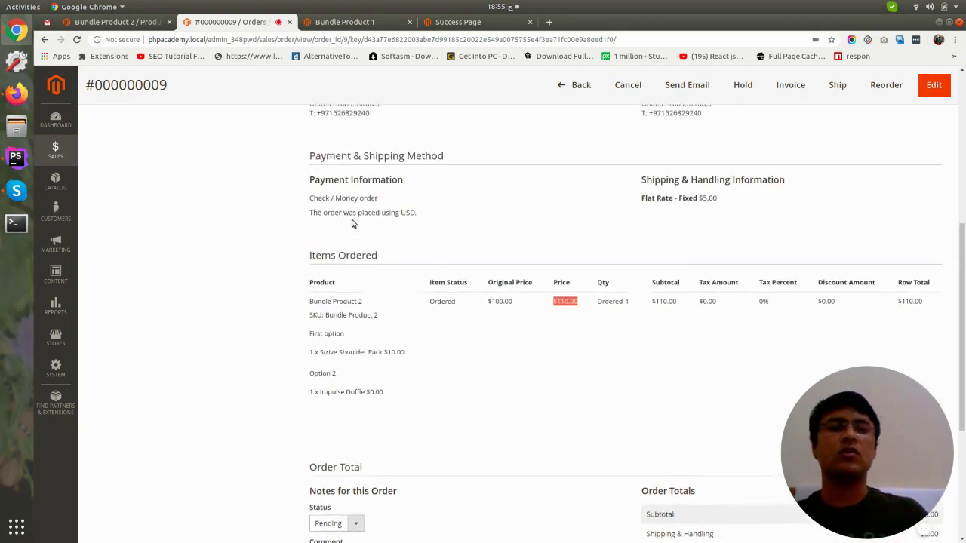